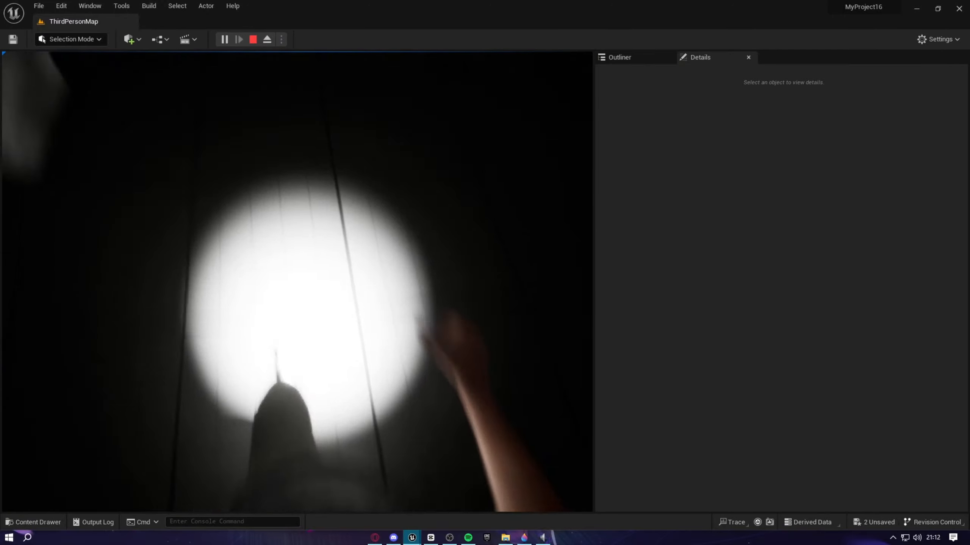
{"action": "key", "text": "w"}
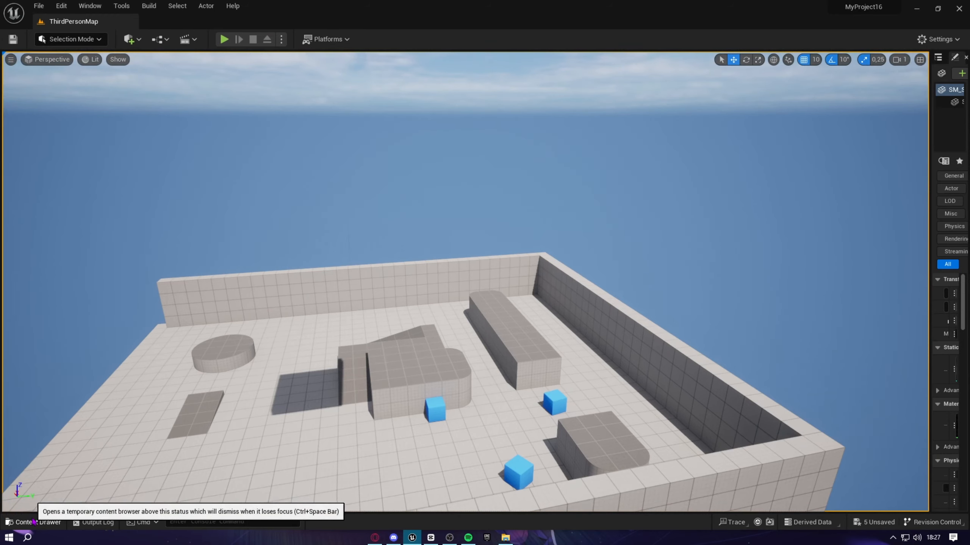
- Preview the Running animation and the jumpscare sound wave in the Jumpscraes folder
{"action": "left_click", "coordinate": [35, 521]}
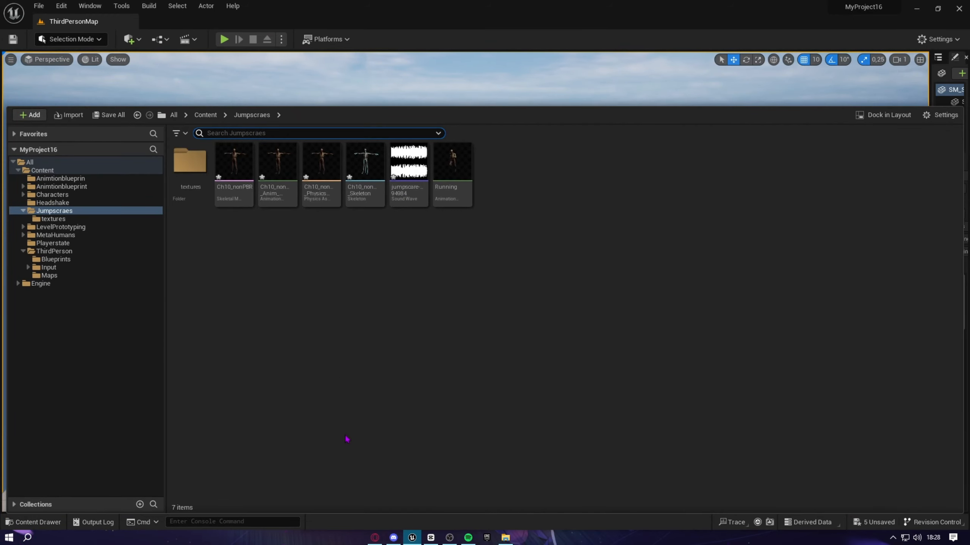
{"action": "double_click", "coordinate": [463, 194]}
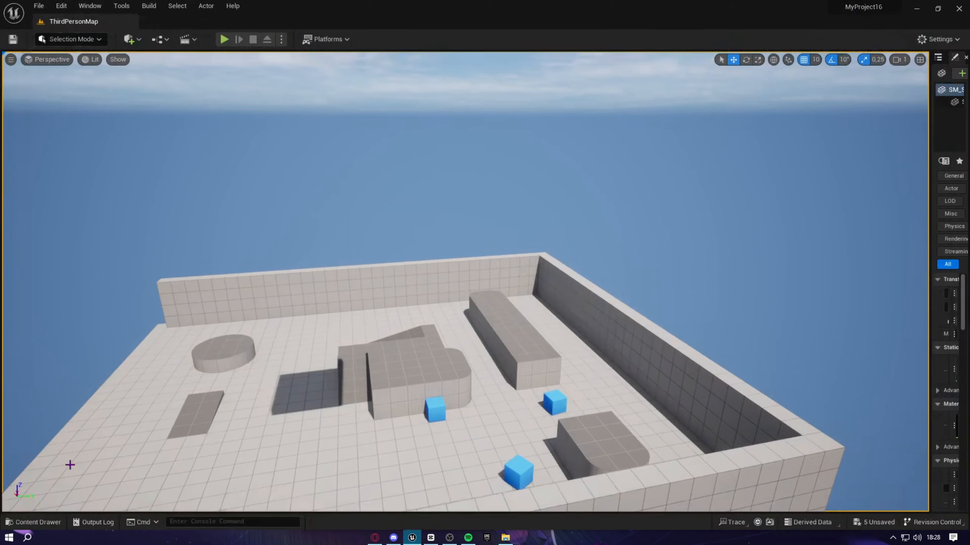
{"action": "left_click", "coordinate": [42, 522]}
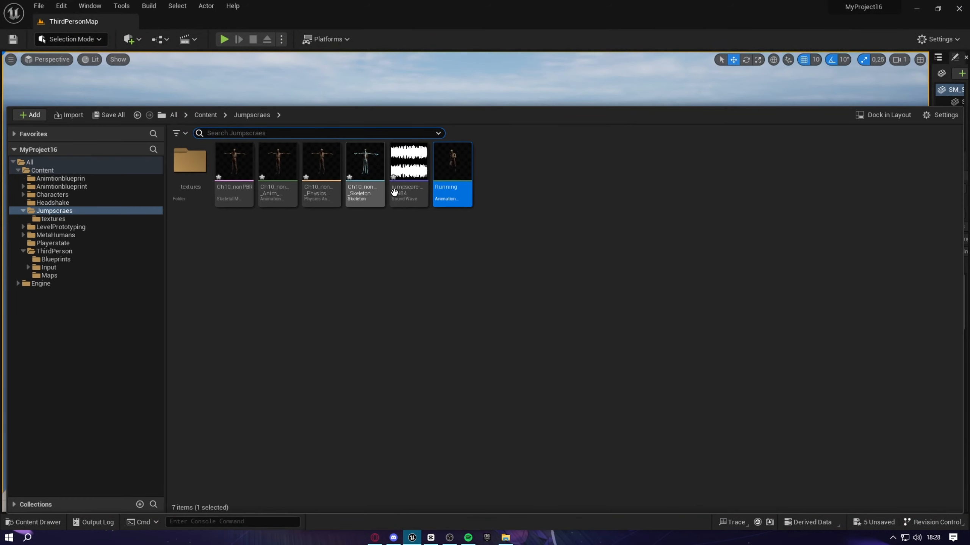
{"action": "mouse_move", "coordinate": [413, 168]}
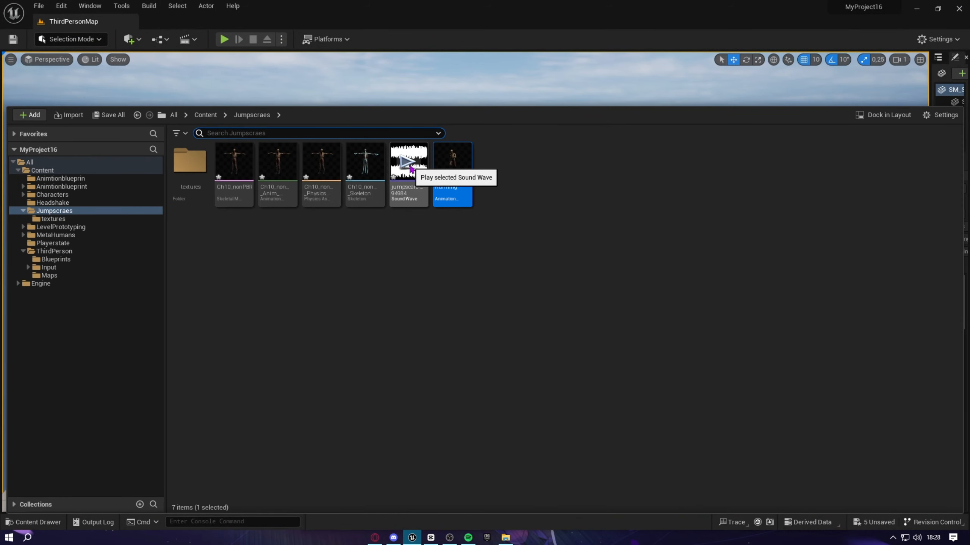
{"action": "left_click", "coordinate": [406, 169]}
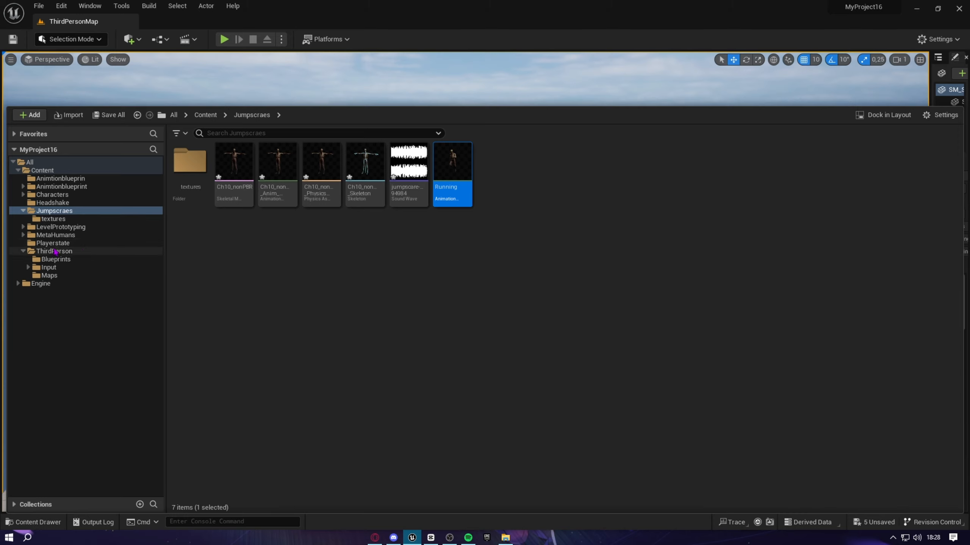
{"action": "left_click", "coordinate": [433, 265]}
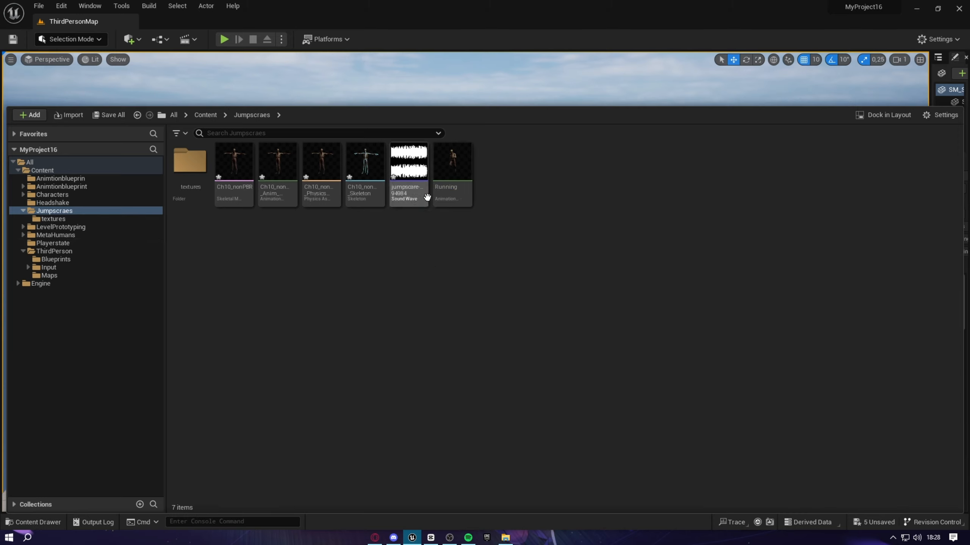
- Create a Blueprint Class based on Character in the Jumpscraes folder and name it Monster
{"action": "right_click", "coordinate": [520, 193]}
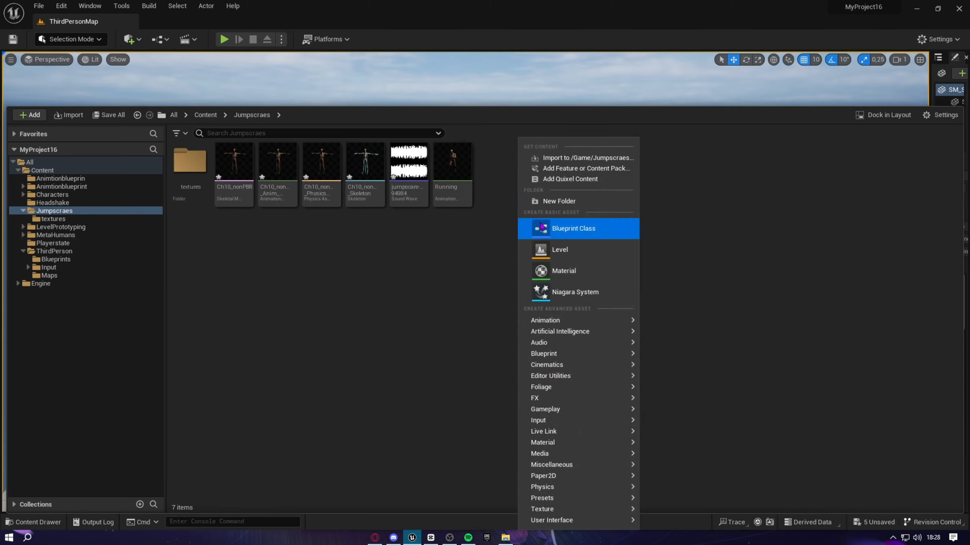
{"action": "left_click", "coordinate": [571, 233]}
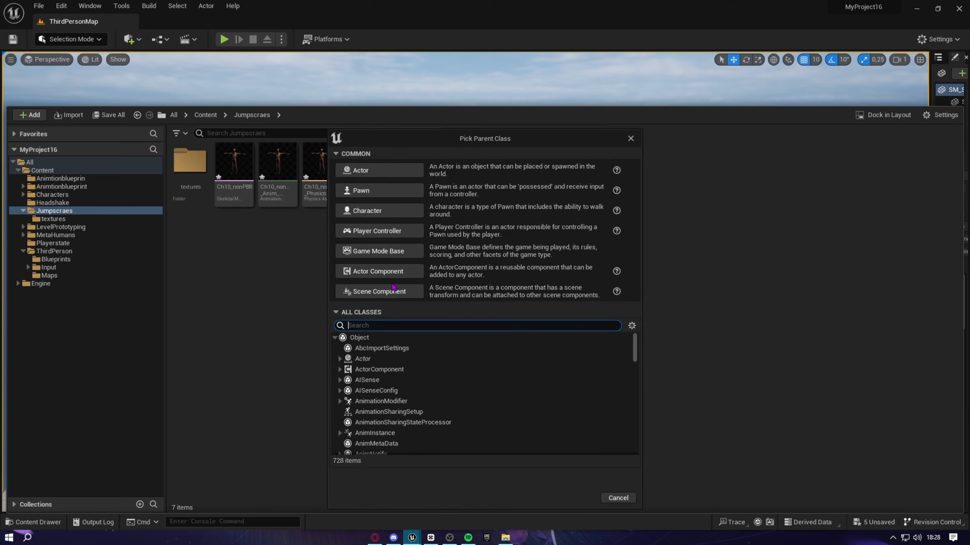
{"action": "left_click", "coordinate": [388, 211]}
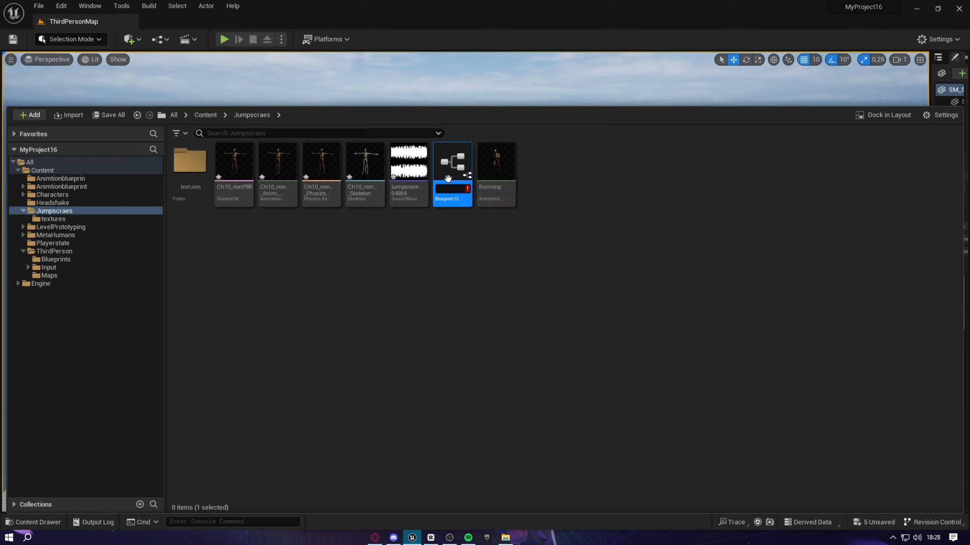
{"action": "type", "text": "Monster"}
{"action": "key", "text": "Return"}
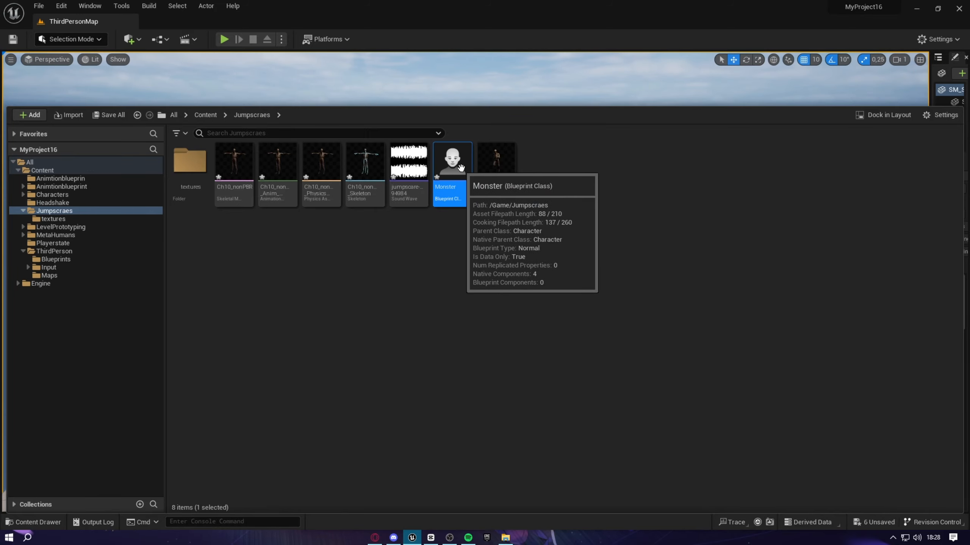
- Open the Monster blueprint and assign the Ch10_nonPBR skeletal mesh to its Mesh component
{"action": "double_click", "coordinate": [449, 168]}
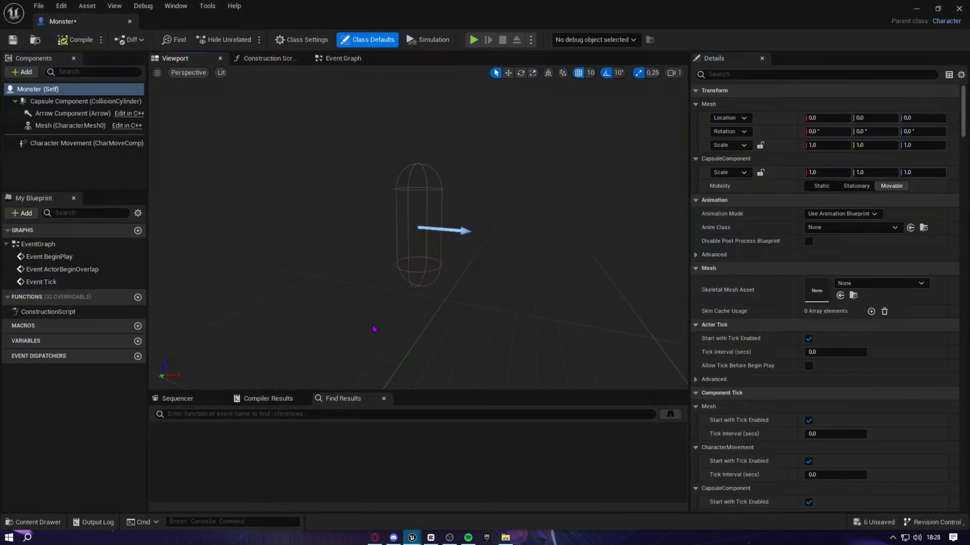
{"action": "left_click", "coordinate": [50, 132]}
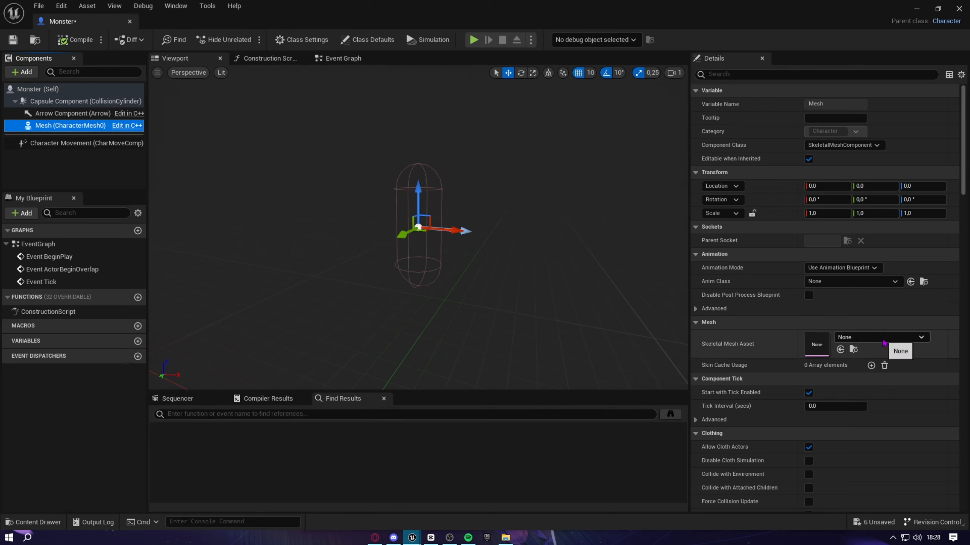
{"action": "left_click", "coordinate": [884, 337]}
{"action": "left_click", "coordinate": [865, 298]}
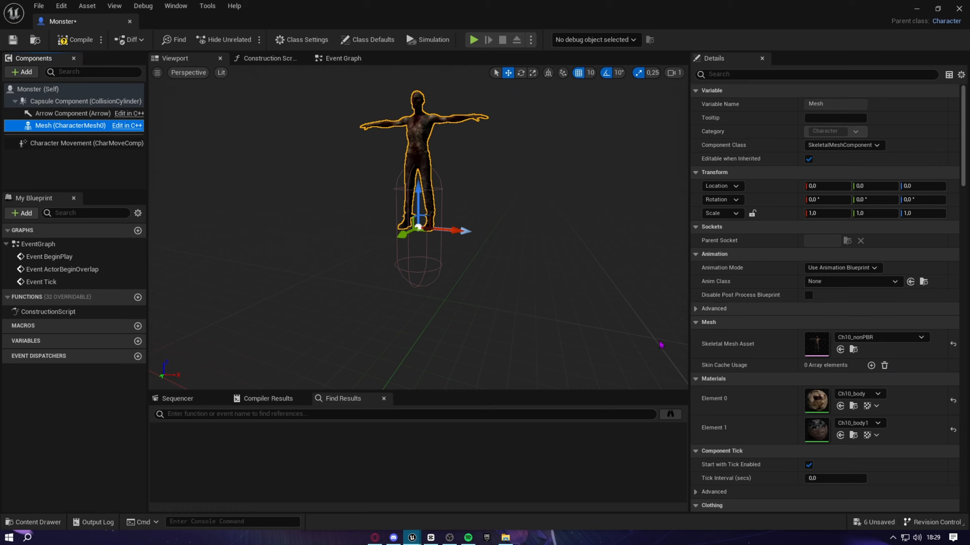
- Set the mesh's Animation Mode to Use Animation Asset and choose Running as the animation to play
{"action": "left_click", "coordinate": [834, 268]}
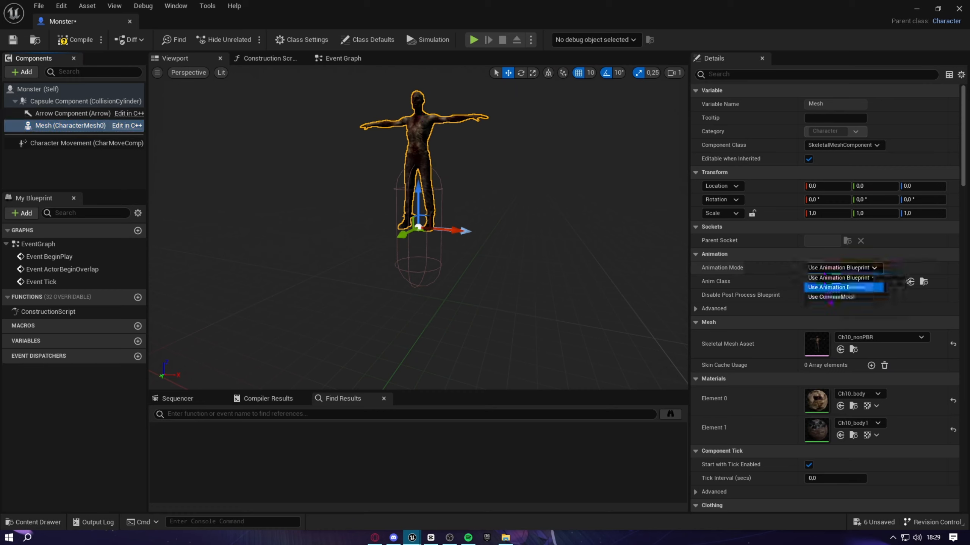
{"action": "left_click", "coordinate": [822, 291]}
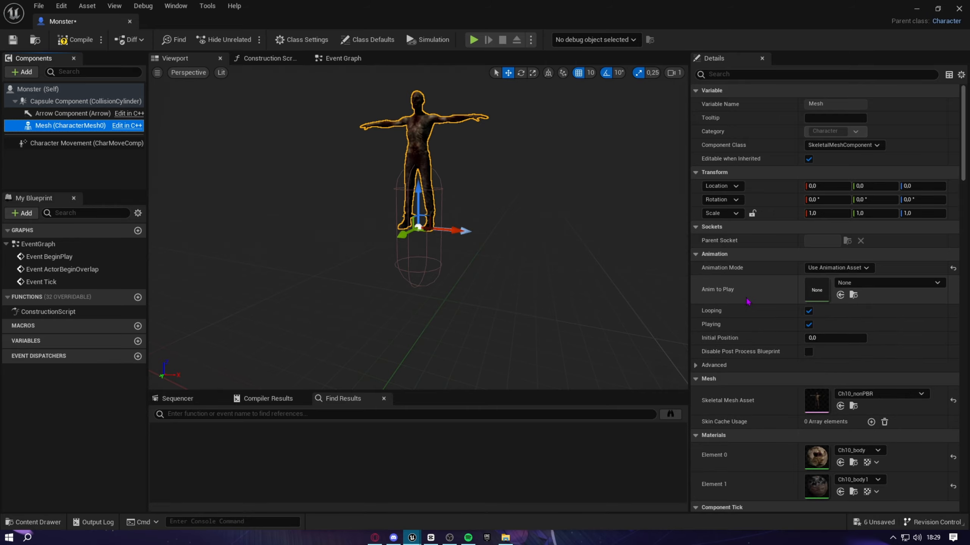
{"action": "left_click", "coordinate": [863, 283]}
{"action": "left_click", "coordinate": [759, 434]}
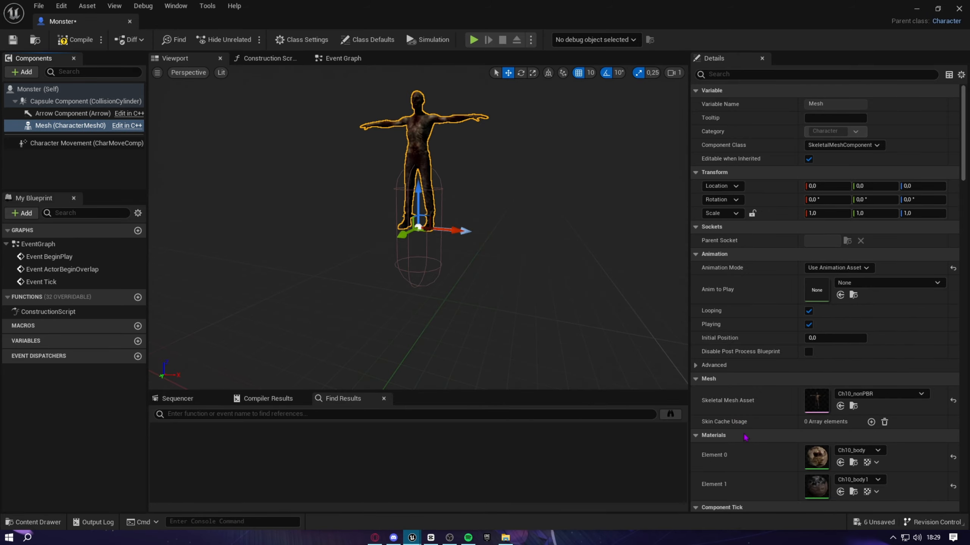
- Lower the mesh to Z -80 inside the capsule and rotate it about -90° around Z to face the arrow
{"action": "right_click_drag", "start_coordinate": [439, 237], "coordinate": [439, 267]}
{"action": "left_click_drag", "start_coordinate": [407, 220], "coordinate": [407, 296]}
{"action": "key", "text": "e"}
{"action": "left_click_drag", "start_coordinate": [411, 363], "coordinate": [458, 346]}
{"action": "key", "text": "s"}
{"action": "right_click_drag", "start_coordinate": [458, 365], "coordinate": [476, 415]}
{"action": "key", "text": "s"}
{"action": "key", "text": "w"}
{"action": "right_click_drag", "start_coordinate": [476, 351], "coordinate": [482, 321]}
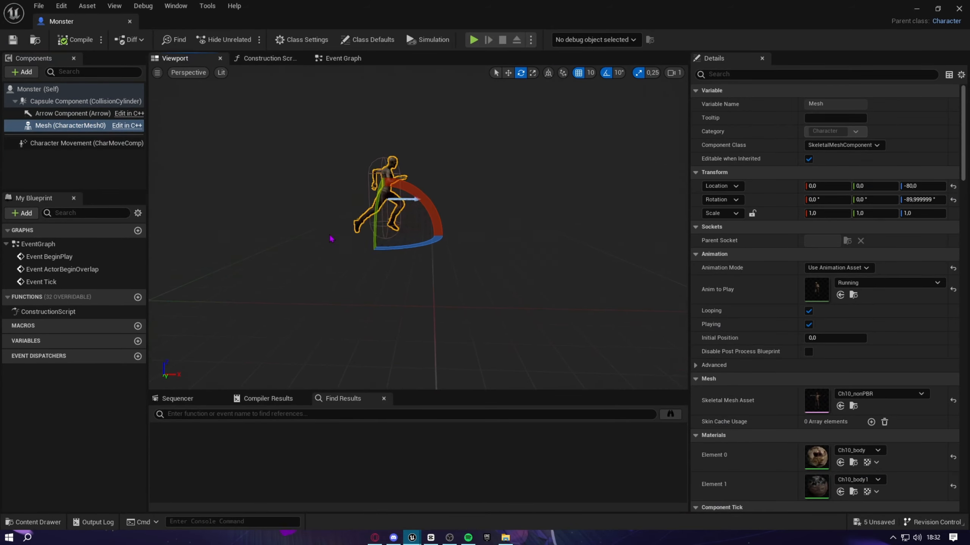
- Set the mesh's Collision Presets to Custom with Visibility and Vehicle blocked and Pawn ignored, and compile the blueprint
{"action": "scroll", "coordinate": [329, 236], "scroll_direction": "down", "scroll_amount": 4}
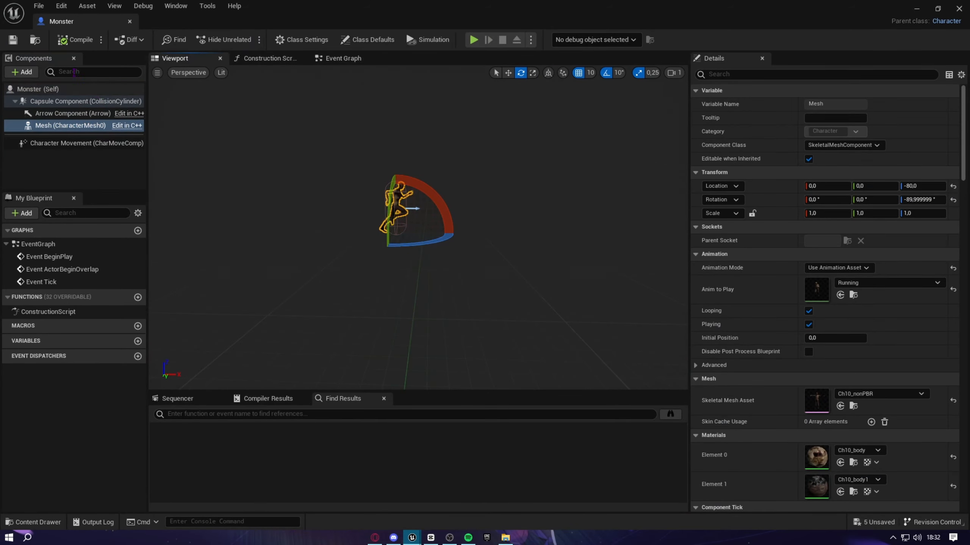
{"action": "scroll", "coordinate": [811, 254], "scroll_direction": "down", "scroll_amount": 8}
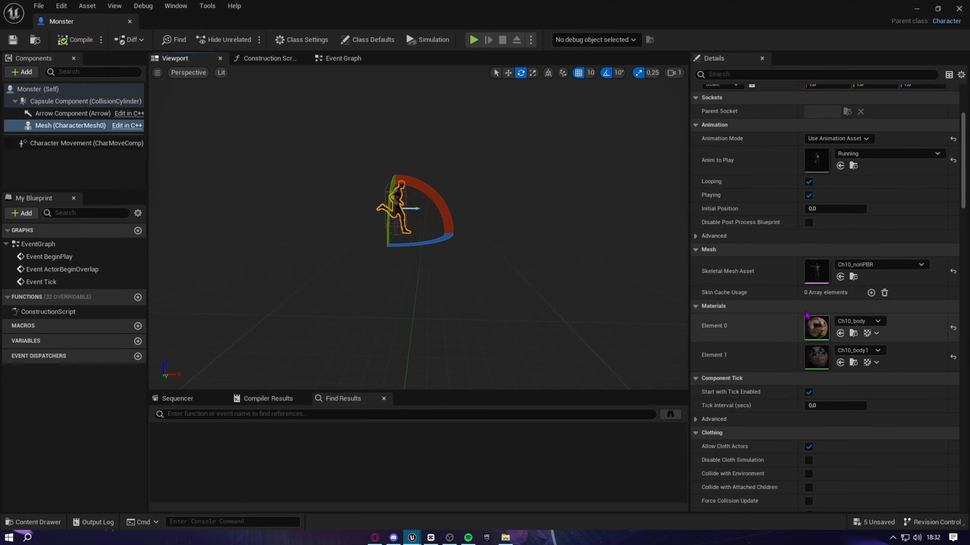
{"action": "scroll", "coordinate": [758, 286], "scroll_direction": "down", "scroll_amount": 20}
{"action": "scroll", "coordinate": [758, 285], "scroll_direction": "down", "scroll_amount": 20}
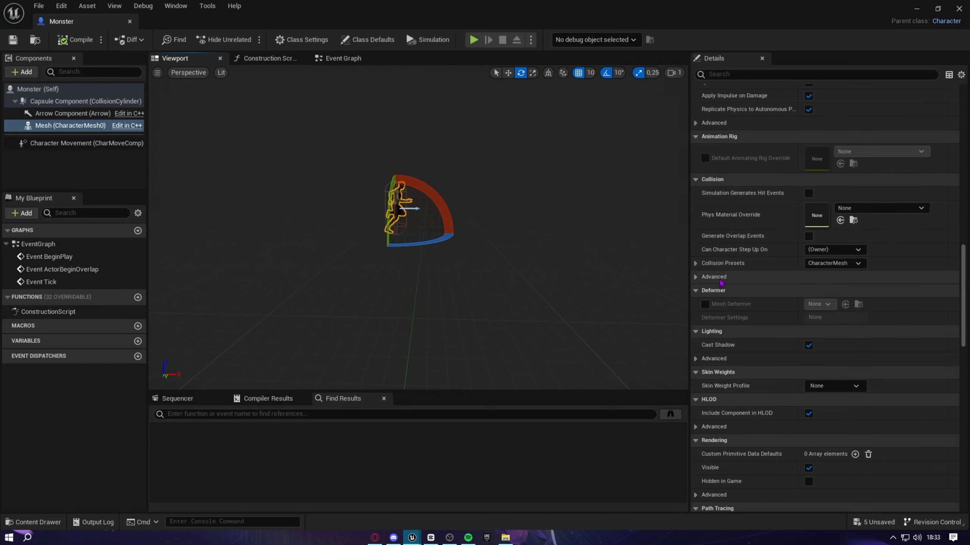
{"action": "left_click", "coordinate": [824, 250]}
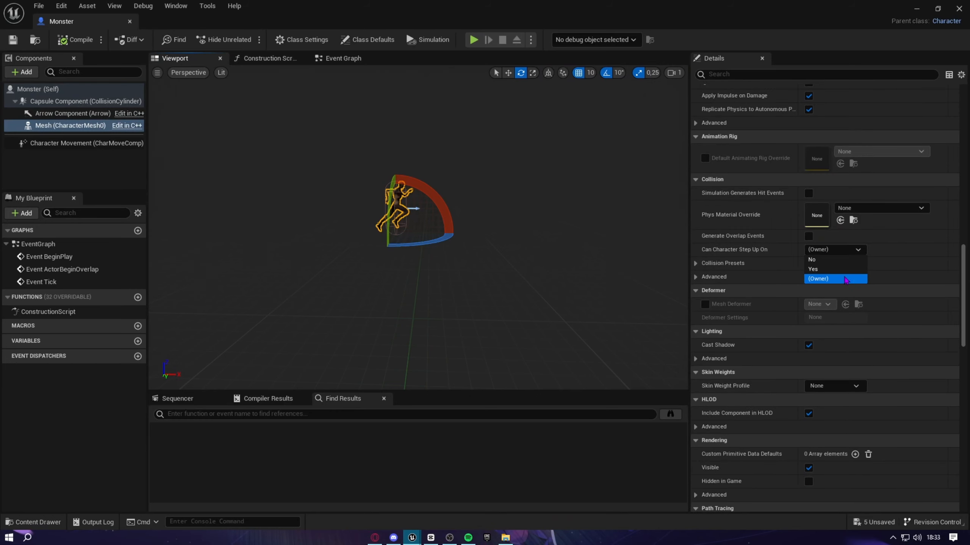
{"action": "left_click", "coordinate": [824, 251]}
{"action": "left_click", "coordinate": [825, 263]}
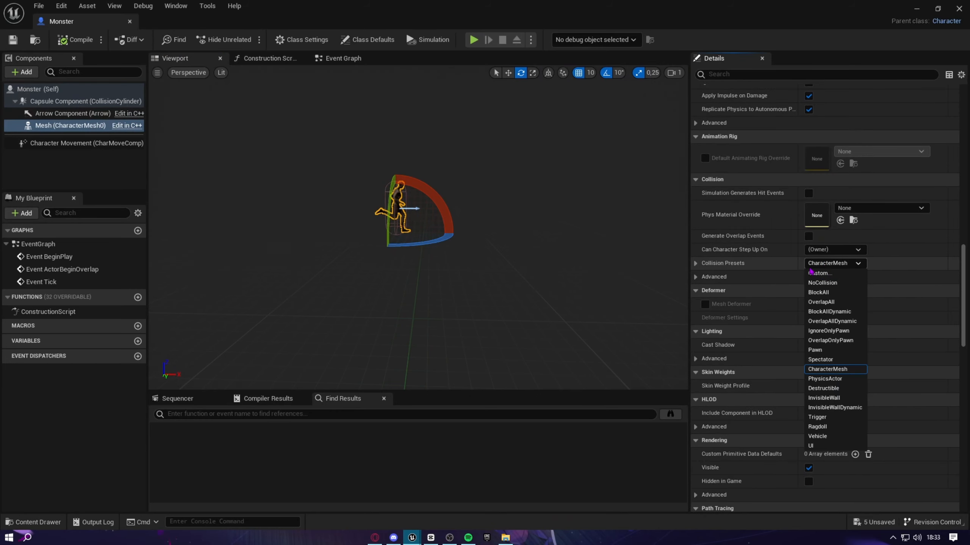
{"action": "left_click", "coordinate": [819, 274]}
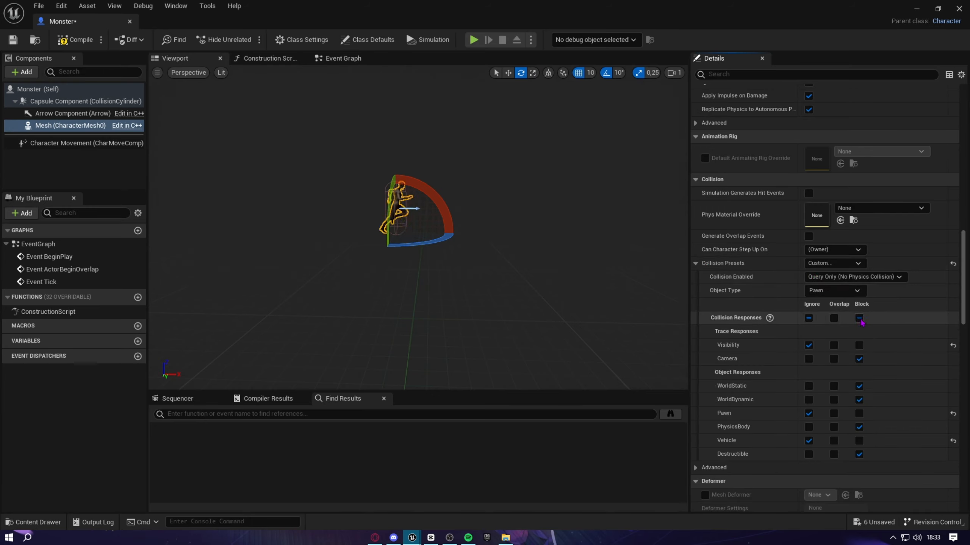
{"action": "scroll", "coordinate": [854, 343], "scroll_direction": "down", "scroll_amount": 2}
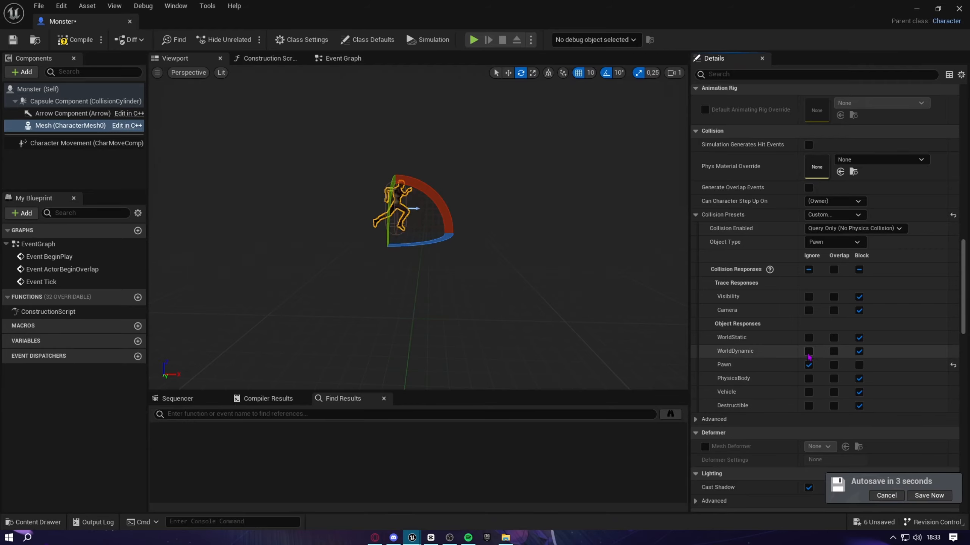
{"action": "left_click", "coordinate": [75, 40]}
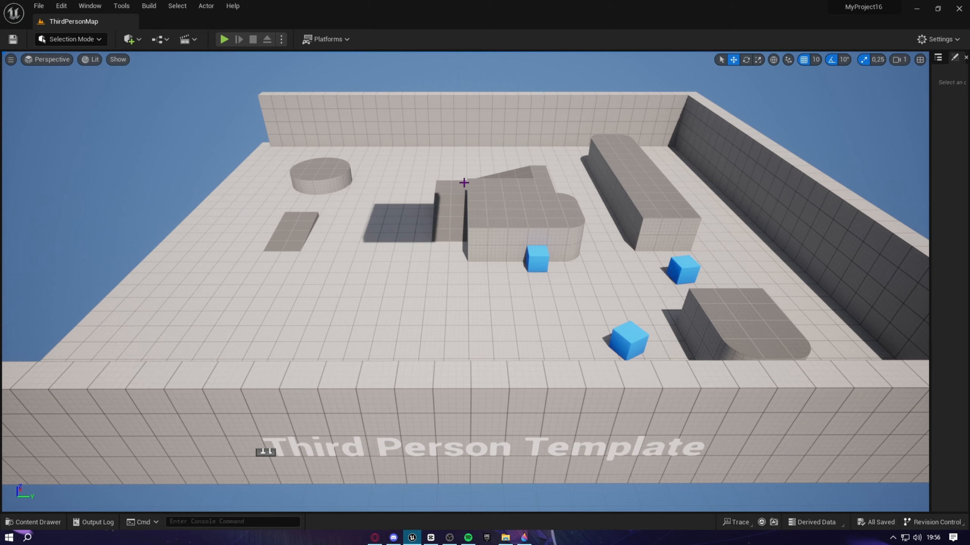
- Delete the large block in the middle of the ThirdPersonMap level
{"action": "left_click", "coordinate": [479, 219]}
{"action": "key", "text": "Delete"}
{"action": "left_click", "coordinate": [458, 210]}
{"action": "key", "text": "Delete"}
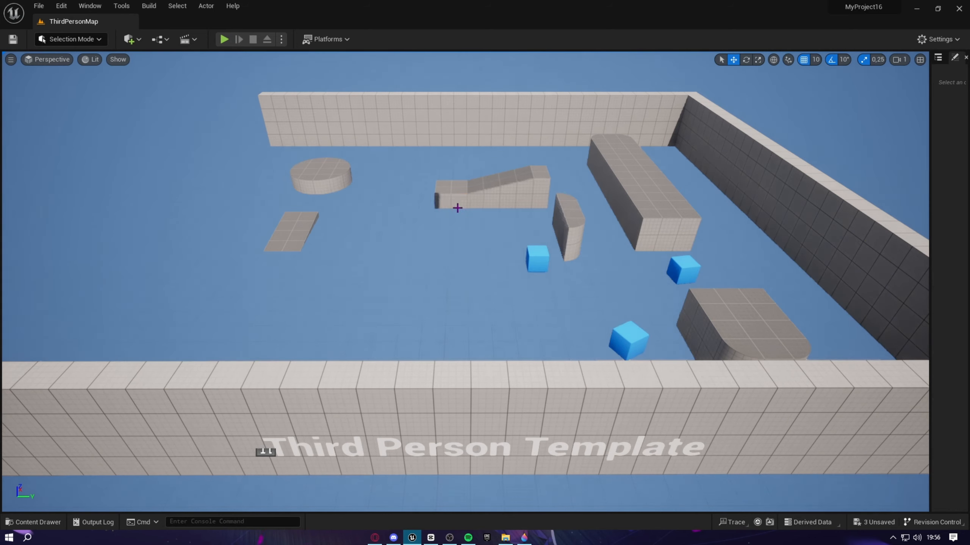
{"action": "key", "text": "ctrl+z"}
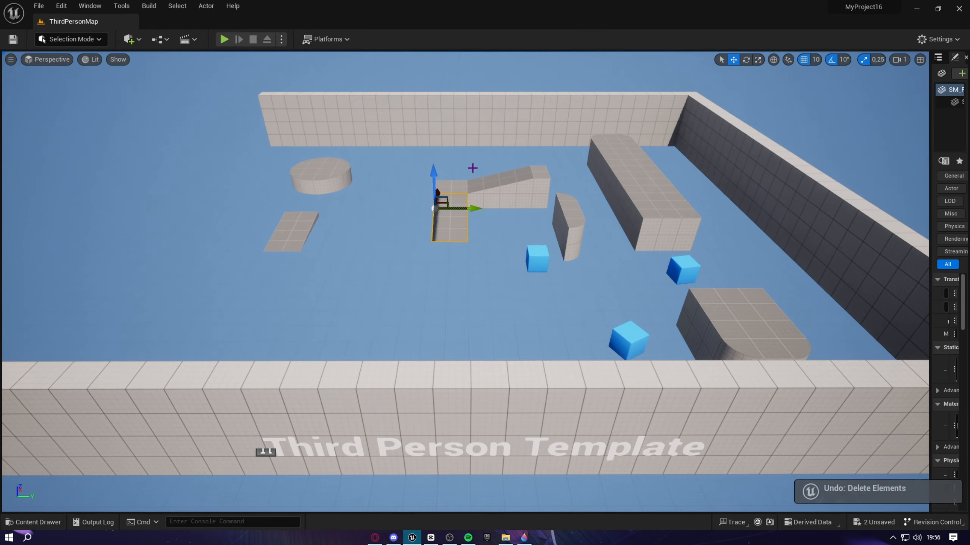
{"action": "key", "text": "ctrl+z"}
- Delete the adjoining block pieces and the sloped ramp in the middle of the map, keeping the floor
{"action": "key", "text": "Delete"}
{"action": "left_click", "coordinate": [454, 219]}
{"action": "key", "text": "Delete"}
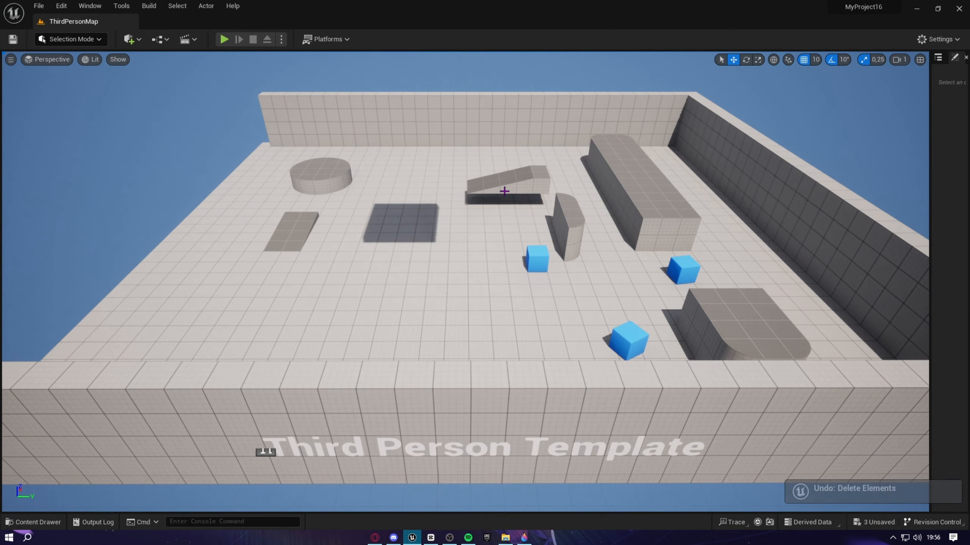
{"action": "left_click", "coordinate": [504, 190]}
{"action": "key", "text": "Delete"}
- Place a Cube shape on the floor in the cleared middle of the map
{"action": "left_click", "coordinate": [537, 261]}
{"action": "right_click_drag", "start_coordinate": [537, 261], "coordinate": [562, 449]}
{"action": "key", "text": "w"}
{"action": "left_click", "coordinate": [130, 39]}
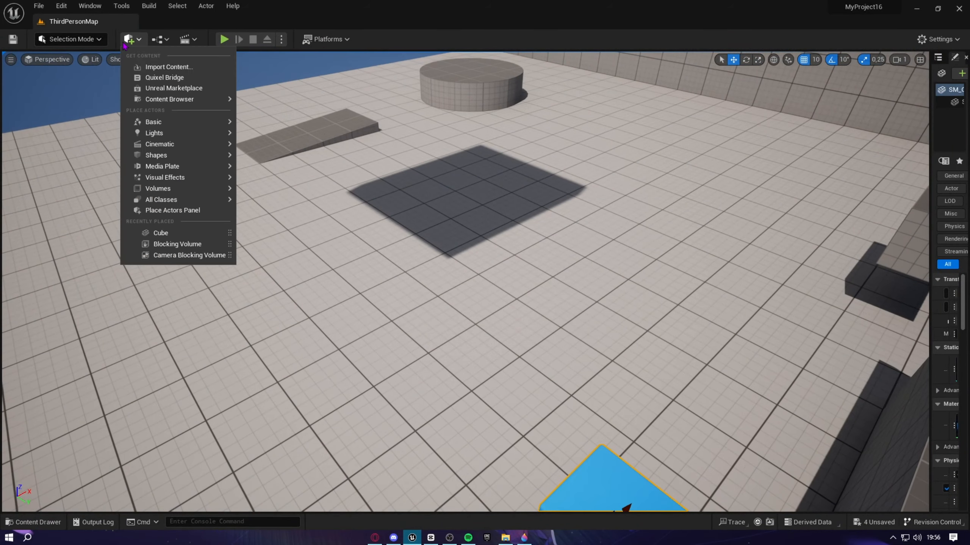
{"action": "mouse_move", "coordinate": [168, 127]}
{"action": "mouse_move", "coordinate": [208, 160]}
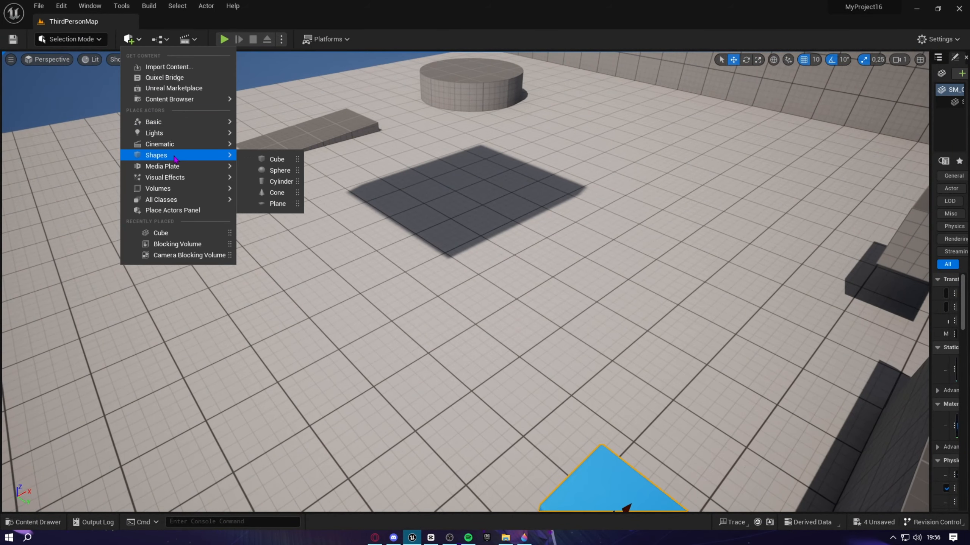
{"action": "left_click_drag", "start_coordinate": [256, 155], "coordinate": [548, 277]}
- Scale the cube along its length and height into a long, tall wall
{"action": "right_click_drag", "start_coordinate": [547, 277], "coordinate": [492, 244]}
{"action": "left_click_drag", "start_coordinate": [513, 266], "coordinate": [611, 238]}
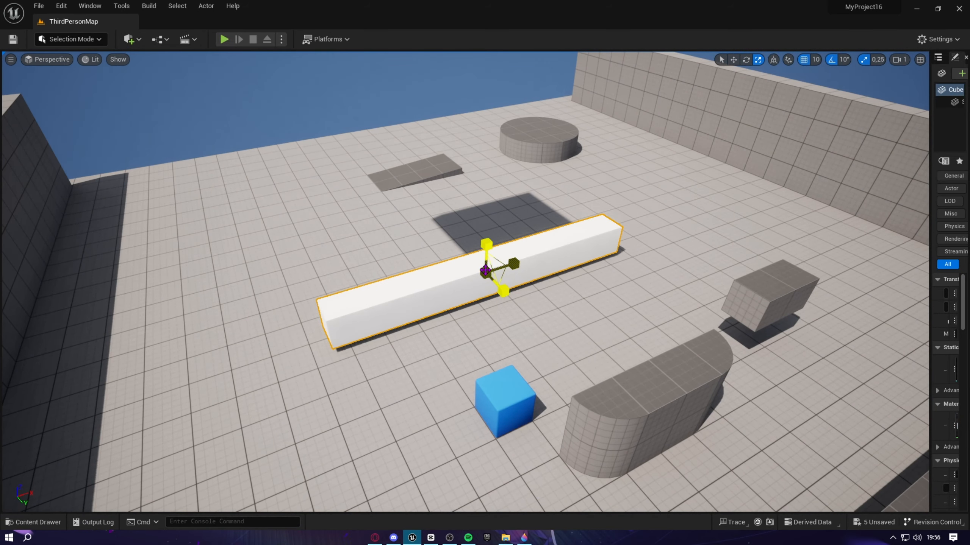
{"action": "left_click_drag", "start_coordinate": [487, 245], "coordinate": [487, 199]}
- Shift the wall back across the floor and raise it so that it stands higher above the ground
{"action": "key", "text": "w"}
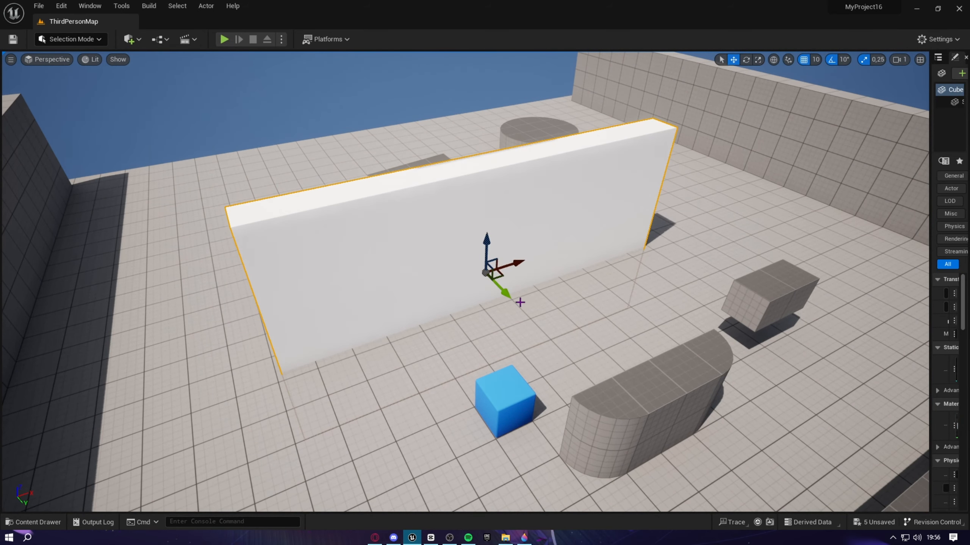
{"action": "left_click_drag", "start_coordinate": [504, 292], "coordinate": [496, 272]}
{"action": "left_click_drag", "start_coordinate": [473, 227], "coordinate": [472, 139]}
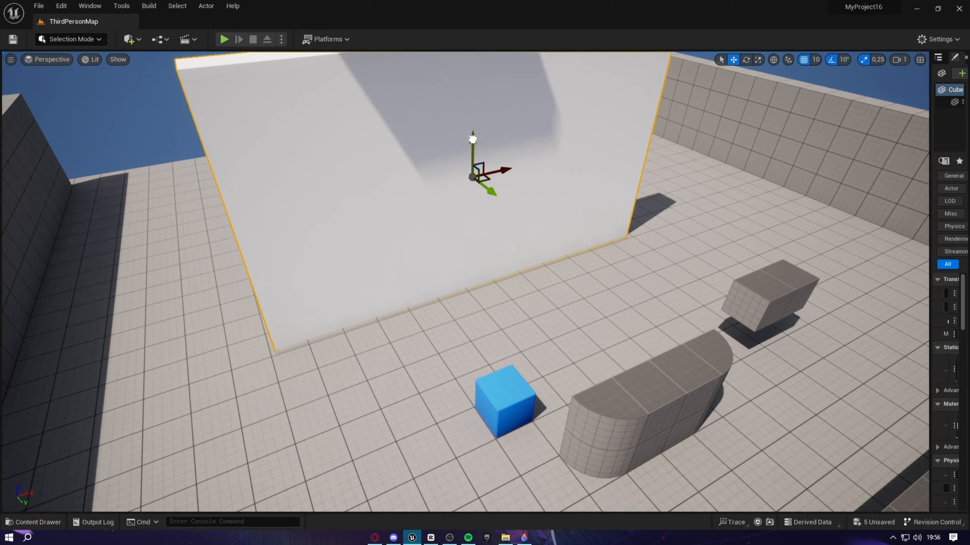
- Duplicate the wall and place the copy parallel to it, leaving a corridor between the two walls
{"action": "right_click_drag", "start_coordinate": [470, 175], "coordinate": [404, 178]}
{"action": "left_click_drag", "start_coordinate": [447, 203], "coordinate": [405, 279], "text": "alt"}
{"action": "right_click_drag", "start_coordinate": [405, 279], "coordinate": [343, 293]}
{"action": "right_click_drag", "start_coordinate": [521, 182], "coordinate": [428, 214]}
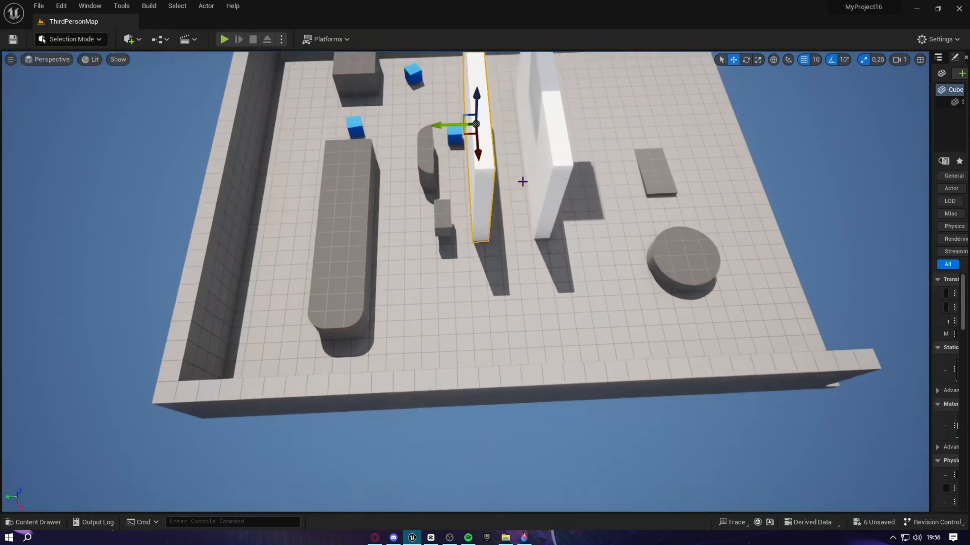
- Duplicate the second corridor wall upward and rotate the copy until it lies flat as a roof slab
{"action": "left_click", "coordinate": [531, 143]}
{"action": "left_click_drag", "start_coordinate": [541, 94], "coordinate": [550, 48], "text": "alt"}
{"action": "right_click_drag", "start_coordinate": [582, 169], "coordinate": [588, 99]}
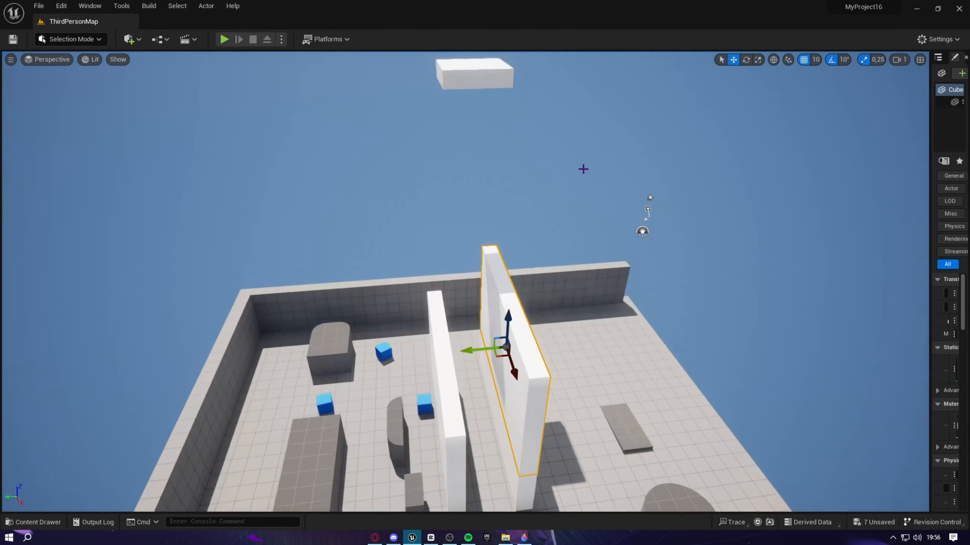
{"action": "key", "text": "e"}
{"action": "left_click_drag", "start_coordinate": [493, 315], "coordinate": [453, 328]}
{"action": "left_click_drag", "start_coordinate": [487, 280], "coordinate": [475, 273]}
- Move the flat slab across the corridor so that it rests over both walls as a ceiling
{"action": "right_click_drag", "start_coordinate": [476, 273], "coordinate": [454, 330]}
{"action": "key", "text": "w"}
{"action": "right_click_drag", "start_coordinate": [563, 260], "coordinate": [535, 257]}
{"action": "left_click_drag", "start_coordinate": [590, 236], "coordinate": [541, 230]}
{"action": "right_click_drag", "start_coordinate": [540, 231], "coordinate": [361, 163]}
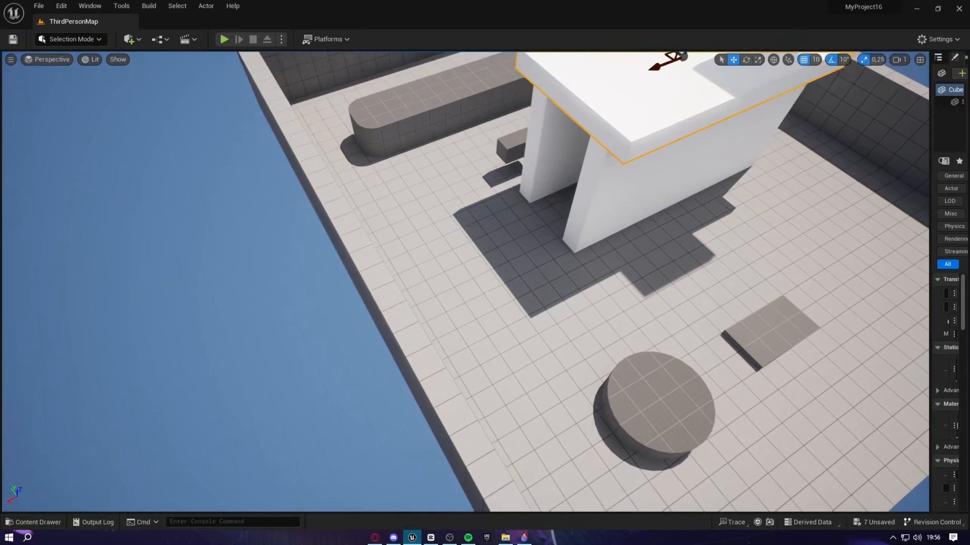
- Duplicate a corridor wall out past the open end and rotate the copy by -90 degrees to face the corridor
{"action": "left_click", "coordinate": [569, 158]}
{"action": "mouse_move", "coordinate": [607, 124]}
{"action": "right_mouse_down"}
{"action": "mouse_move", "coordinate": [596, 115]}
{"action": "mouse_move", "coordinate": [619, 120]}
{"action": "right_mouse_up"}
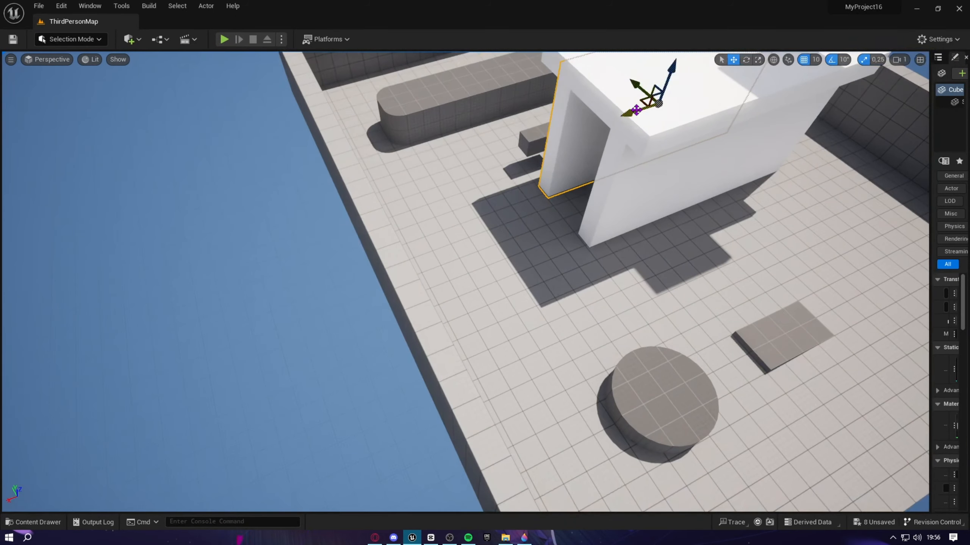
{"action": "left_click_drag", "start_coordinate": [636, 110], "coordinate": [496, 207], "text": "alt"}
{"action": "key", "text": "e"}
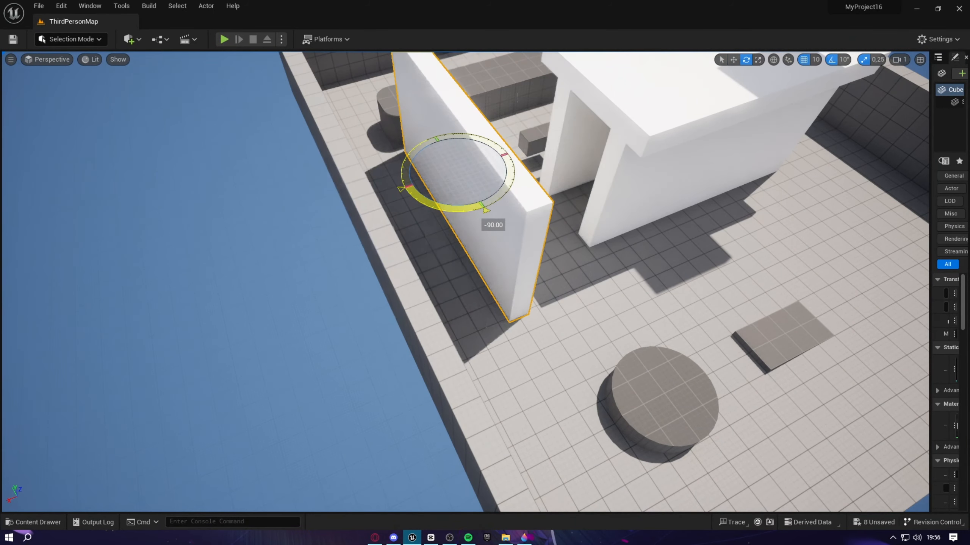
{"action": "left_click_drag", "start_coordinate": [438, 149], "coordinate": [474, 197]}
{"action": "right_click_drag", "start_coordinate": [474, 197], "coordinate": [413, 204]}
- Place two more wall copies at the ends of the crosswise wall to enclose the area outside the corridor
{"action": "left_click", "coordinate": [503, 135]}
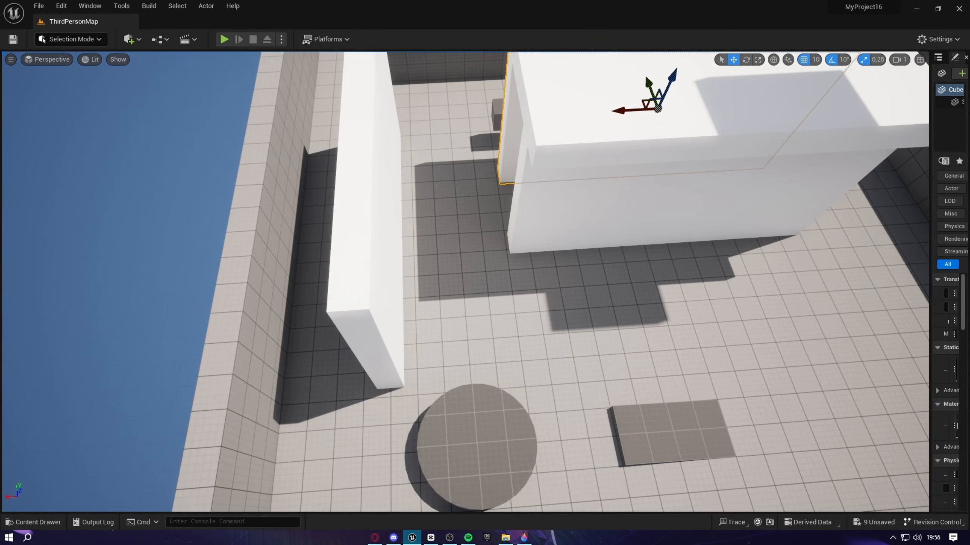
{"action": "right_click_drag", "start_coordinate": [640, 111], "coordinate": [595, 115]}
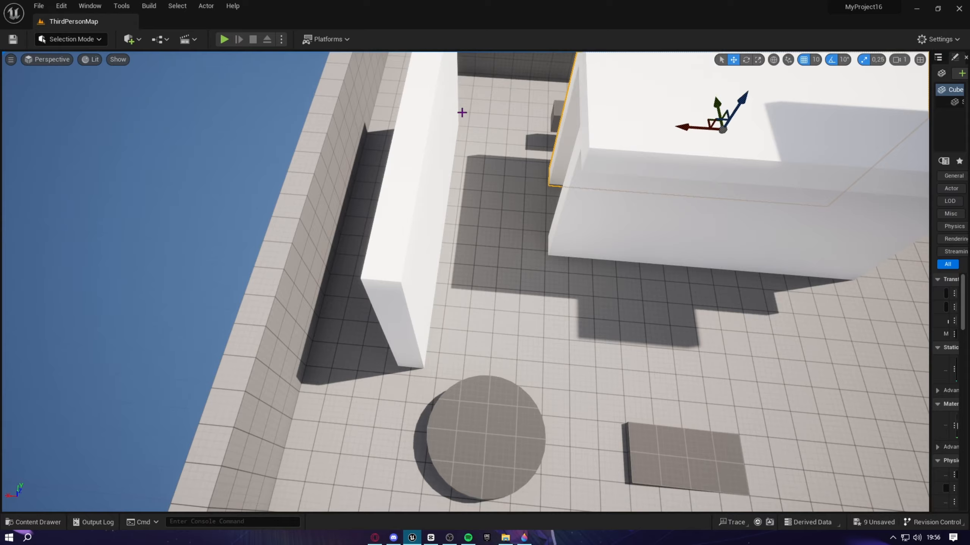
{"action": "left_click_drag", "start_coordinate": [722, 101], "coordinate": [559, 79]}
{"action": "right_click_drag", "start_coordinate": [559, 79], "coordinate": [702, 86]}
{"action": "right_click_drag", "start_coordinate": [406, 170], "coordinate": [429, 125]}
{"action": "left_click_drag", "start_coordinate": [423, 102], "coordinate": [427, 278]}
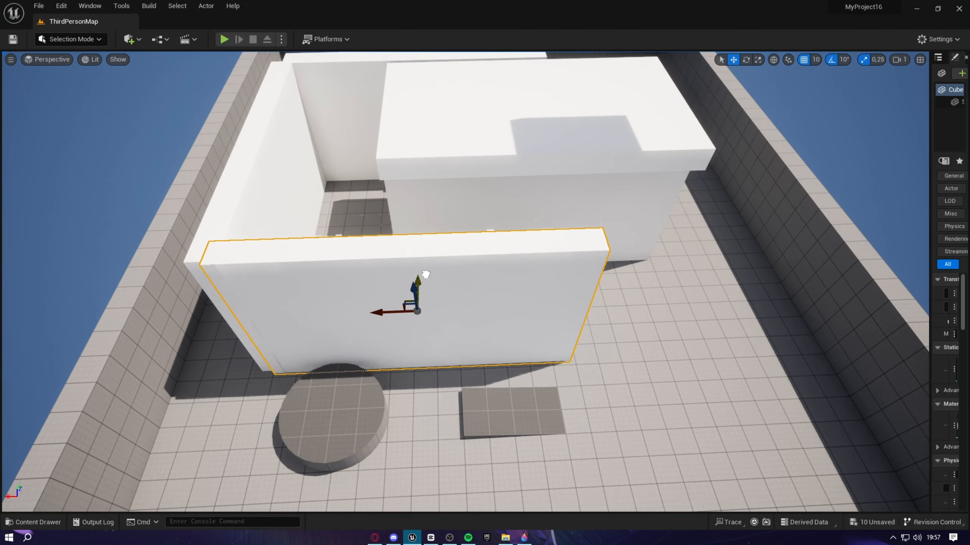
{"action": "right_click_drag", "start_coordinate": [427, 277], "coordinate": [458, 248]}
- Duplicate the roof slab and arrange the copies to cover the enclosed area around the corridor
{"action": "left_click", "coordinate": [489, 193]}
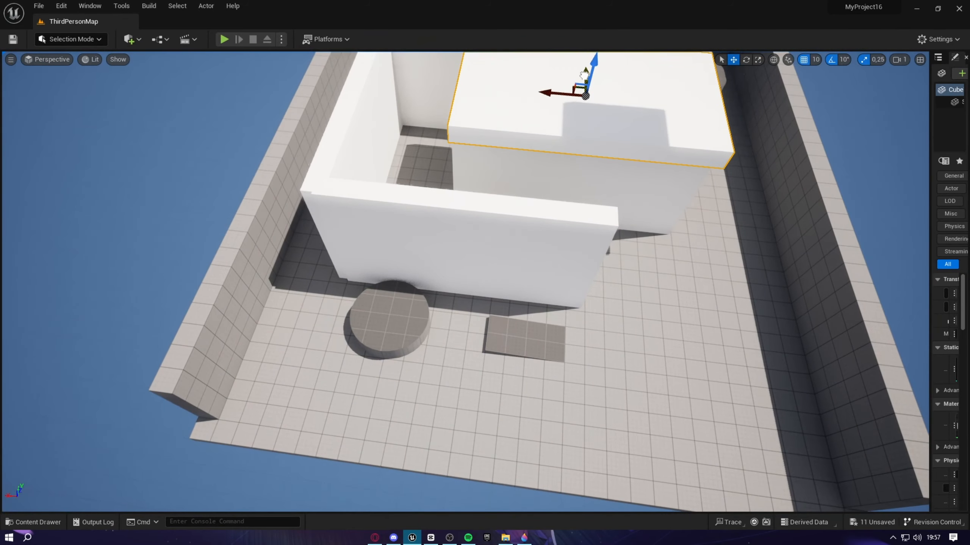
{"action": "left_click_drag", "start_coordinate": [586, 69], "coordinate": [292, 145], "text": "alt"}
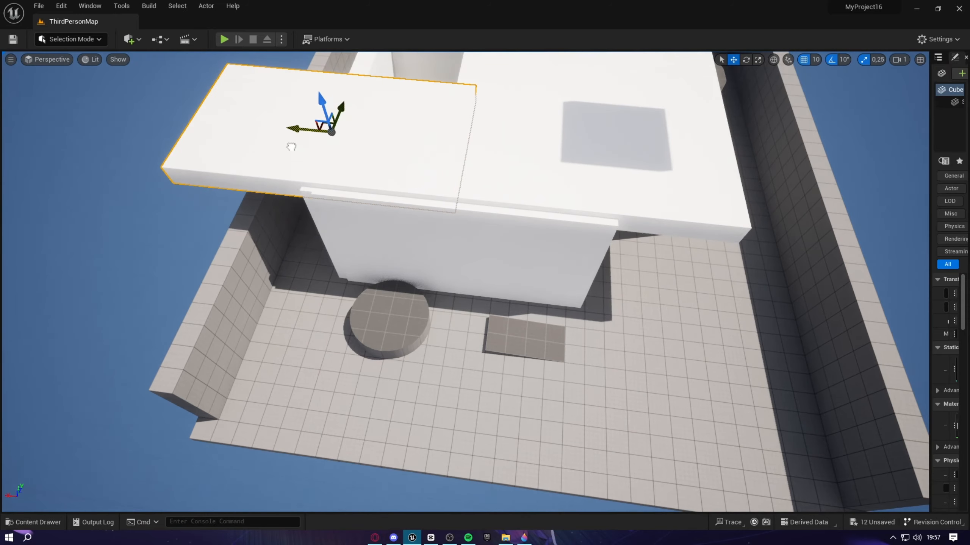
{"action": "right_click_drag", "start_coordinate": [358, 176], "coordinate": [355, 133]}
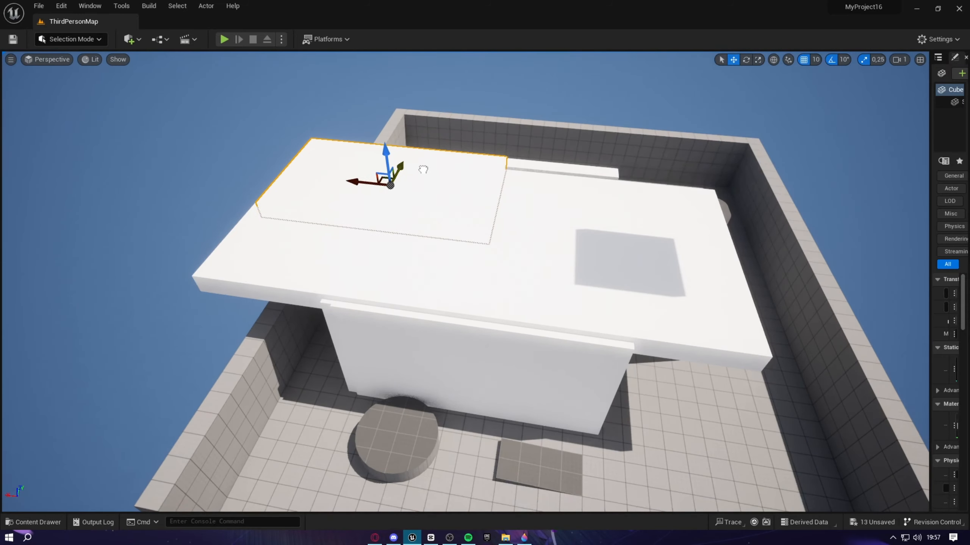
{"action": "key", "text": "d"}
{"action": "right_click_drag", "start_coordinate": [422, 169], "coordinate": [298, 182]}
{"action": "key", "text": "s"}
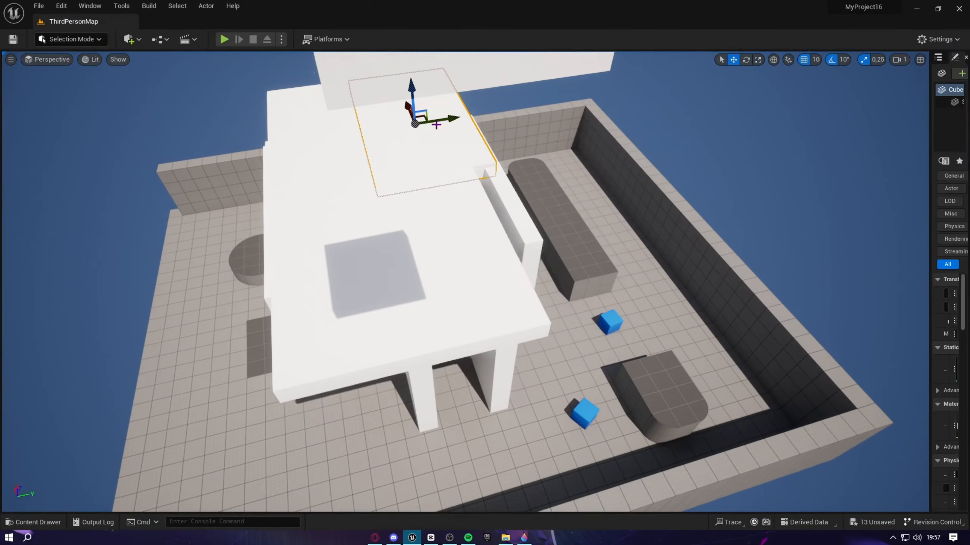
{"action": "left_click_drag", "start_coordinate": [407, 108], "coordinate": [454, 220]}
{"action": "right_click_drag", "start_coordinate": [454, 221], "coordinate": [657, 191]}
{"action": "key", "text": "w"}
{"action": "key", "text": "w"}
{"action": "right_click_drag", "start_coordinate": [439, 240], "coordinate": [335, 271]}
{"action": "key", "text": "s"}
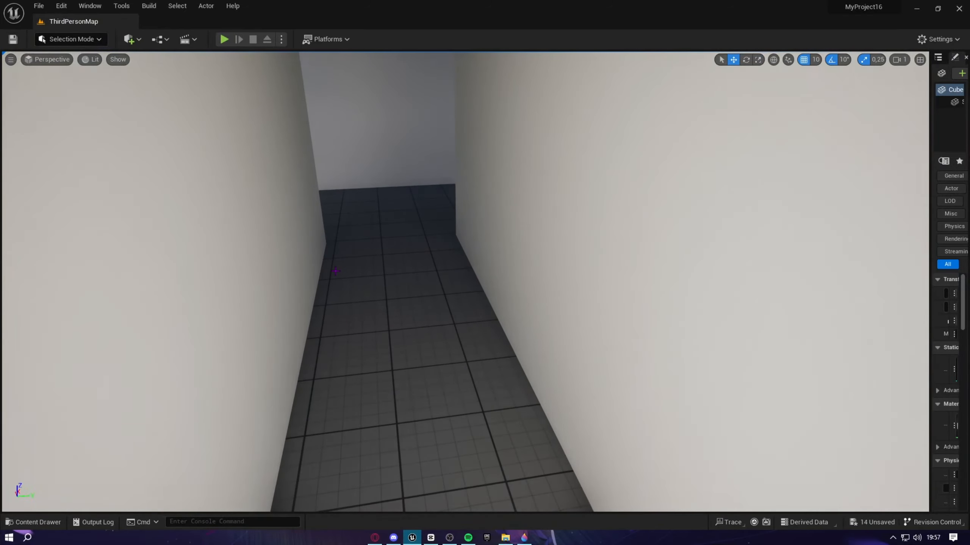
- Open the Jumpscraes content folder and preview the jumpscare-94984 sound wave
{"action": "left_click", "coordinate": [29, 522]}
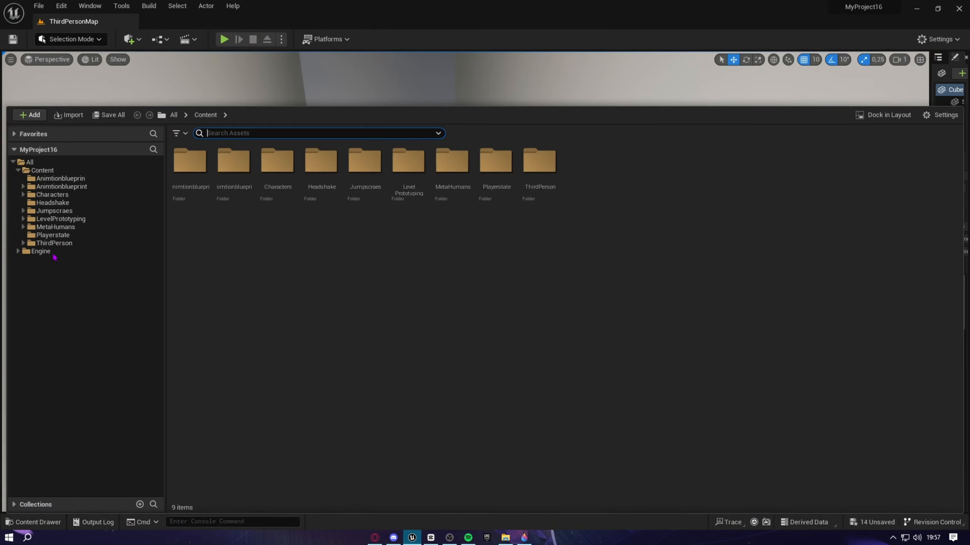
{"action": "left_click", "coordinate": [53, 235]}
{"action": "left_click", "coordinate": [58, 228]}
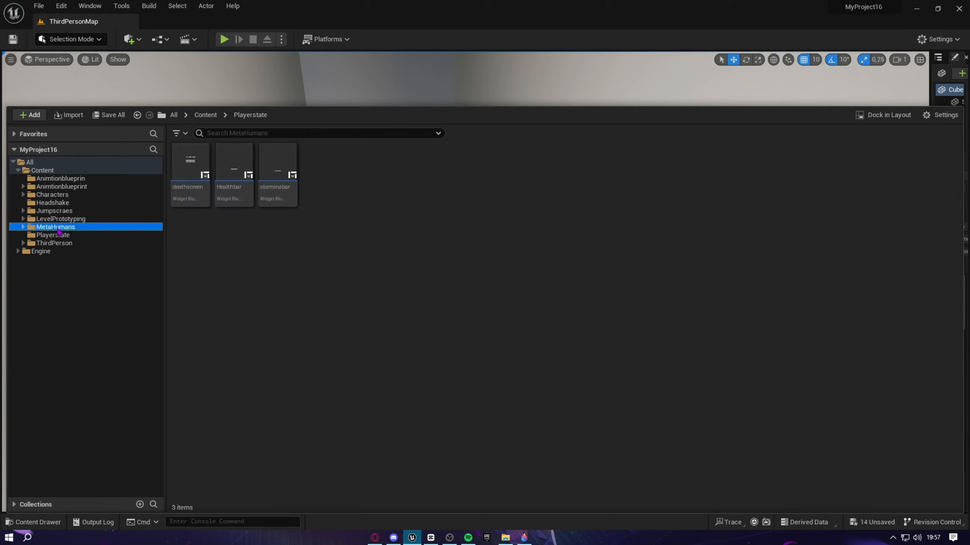
{"action": "left_click", "coordinate": [40, 211]}
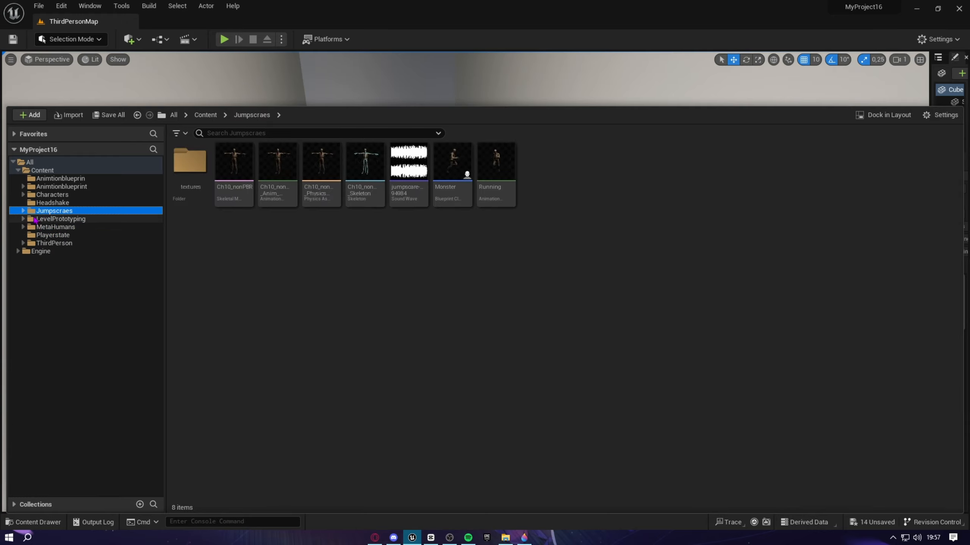
{"action": "mouse_move", "coordinate": [407, 168]}
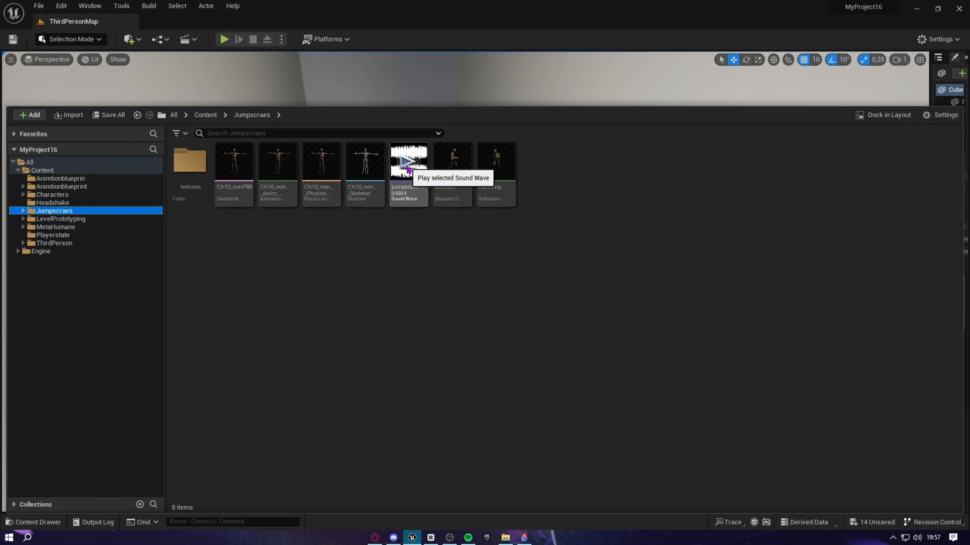
{"action": "mouse_move", "coordinate": [410, 199]}
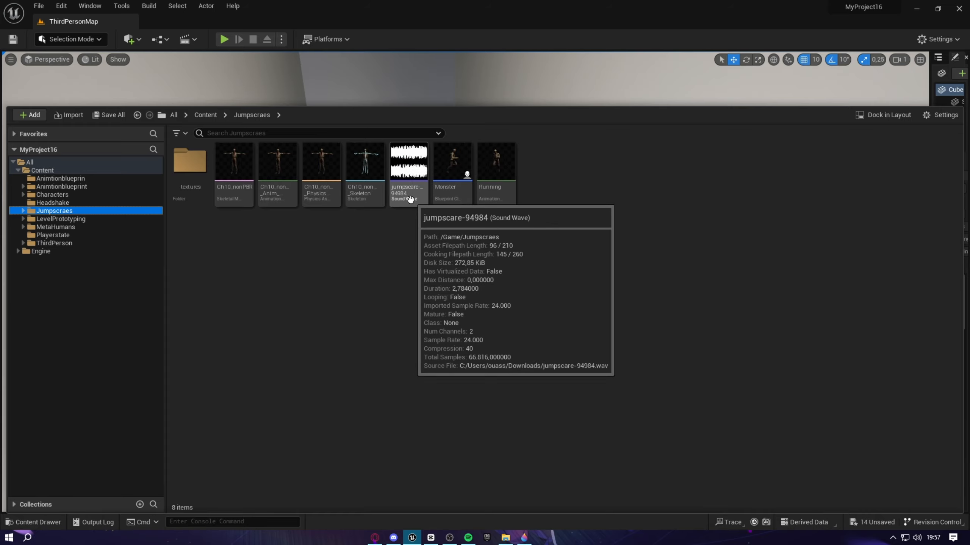
{"action": "left_click", "coordinate": [406, 162]}
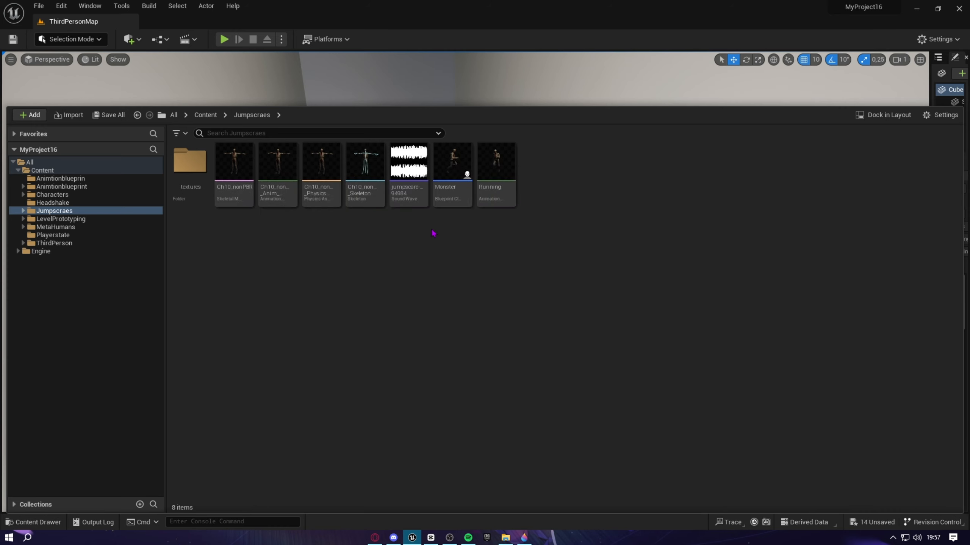
{"action": "mouse_move", "coordinate": [411, 201]}
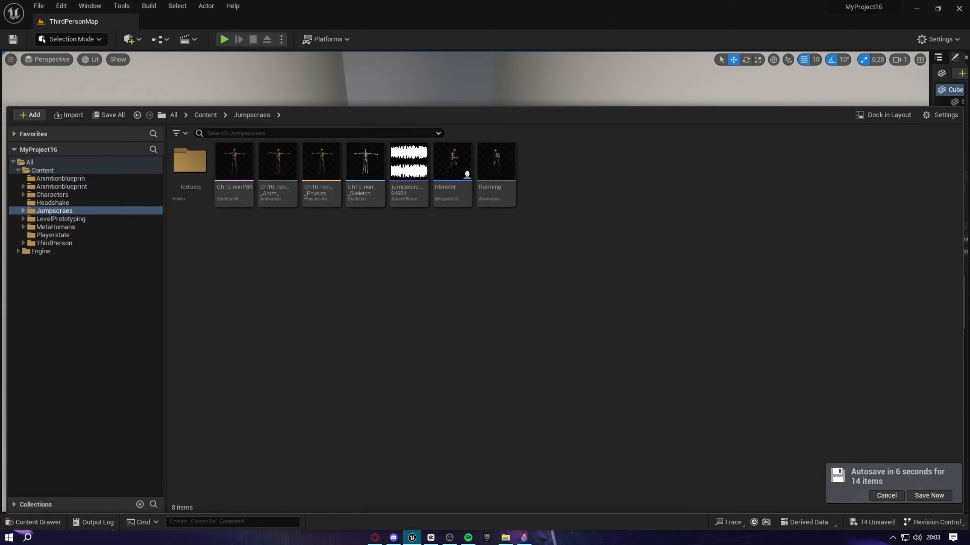
{"action": "left_click", "coordinate": [36, 525]}
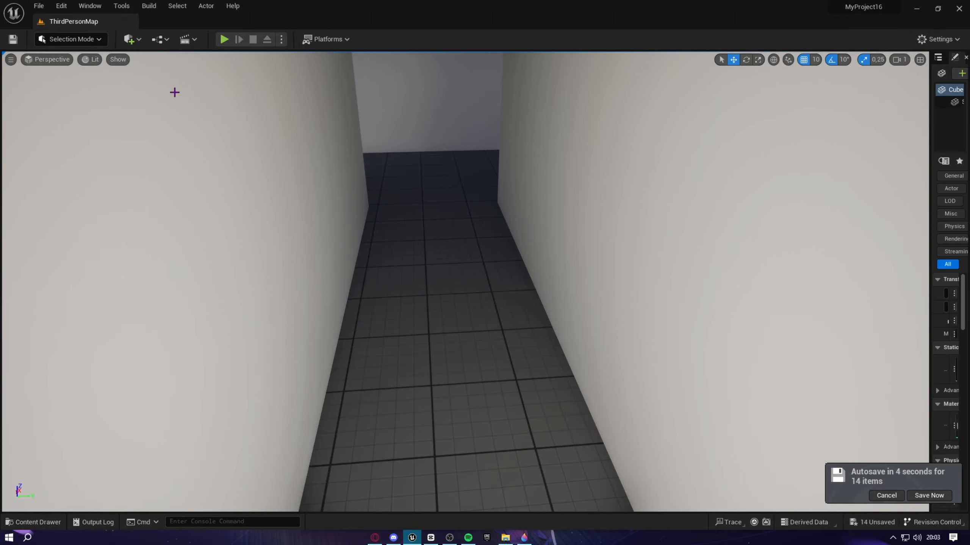
- Find the Trigger Box among all actor classes with the search "tri" and place one inside the corridor
{"action": "mouse_move", "coordinate": [174, 92]}
{"action": "right_mouse_down"}
{"action": "mouse_move", "coordinate": [206, 103]}
{"action": "mouse_move", "coordinate": [183, 100]}
{"action": "right_mouse_up"}
{"action": "right_click_drag", "start_coordinate": [292, 150], "coordinate": [109, 154]}
{"action": "mouse_move", "coordinate": [454, 218]}
{"action": "right_mouse_down"}
{"action": "mouse_move", "coordinate": [427, 214]}
{"action": "mouse_move", "coordinate": [420, 199]}
{"action": "mouse_move", "coordinate": [454, 219]}
{"action": "right_mouse_up"}
{"action": "scroll", "coordinate": [455, 219], "scroll_direction": "down", "scroll_amount": 5}
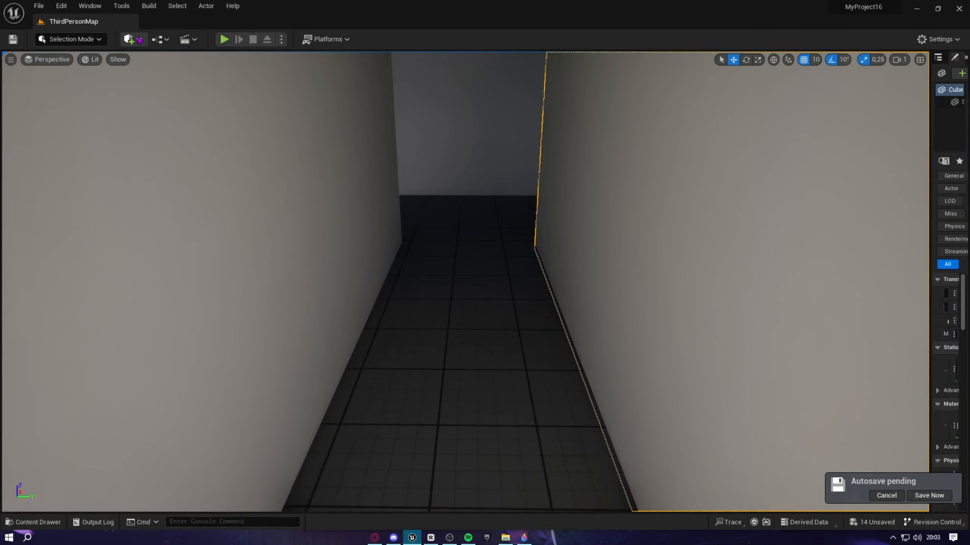
{"action": "left_click", "coordinate": [129, 39]}
{"action": "mouse_move", "coordinate": [180, 126]}
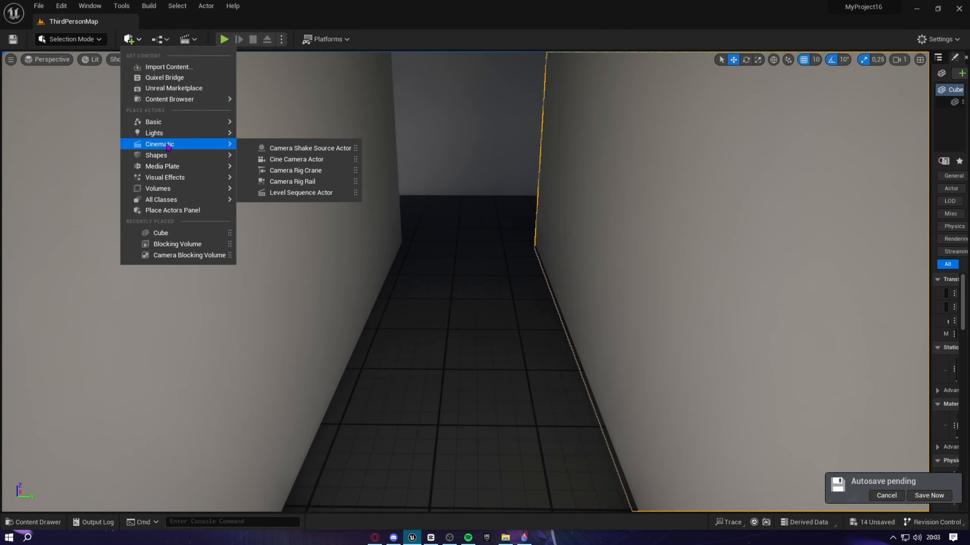
{"action": "mouse_move", "coordinate": [174, 157]}
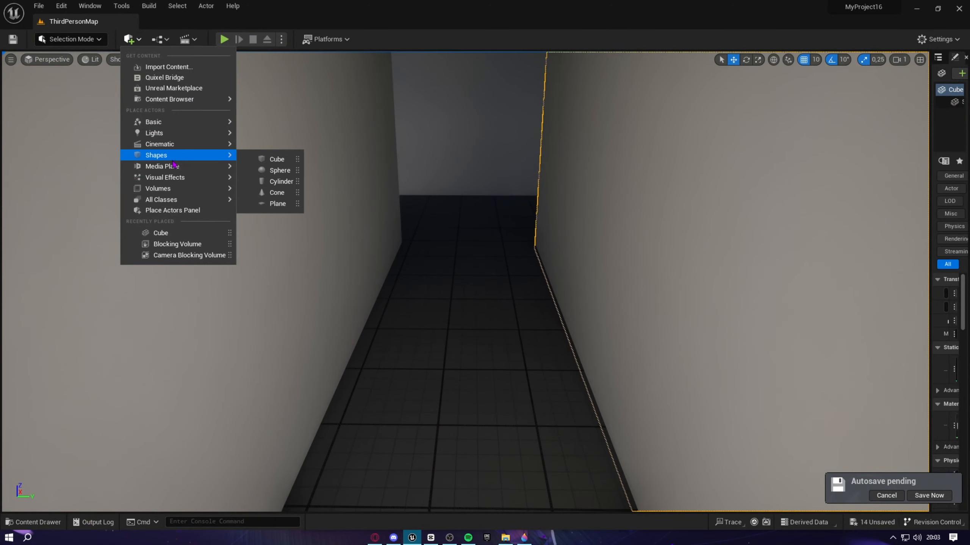
{"action": "mouse_move", "coordinate": [177, 201]}
{"action": "mouse_move", "coordinate": [181, 172]}
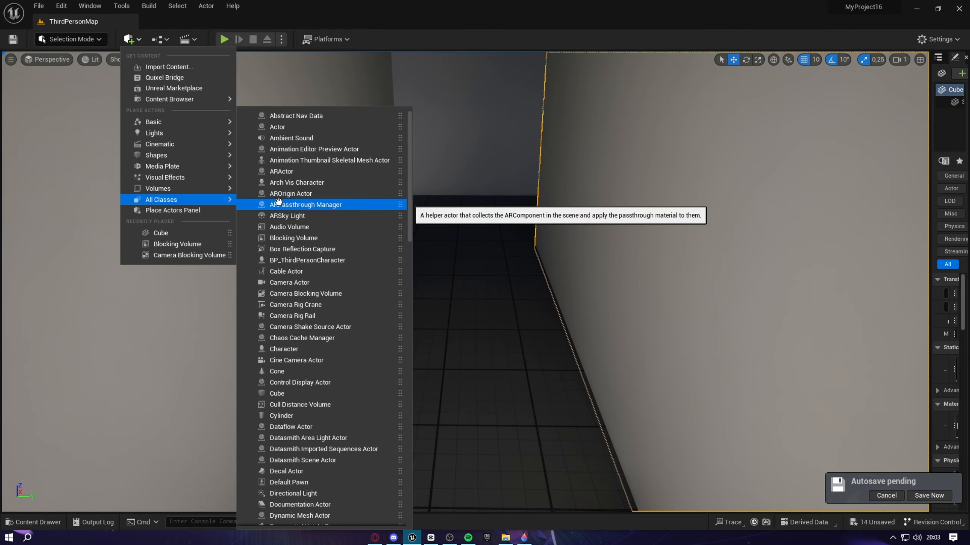
{"action": "type", "text": "tri"}
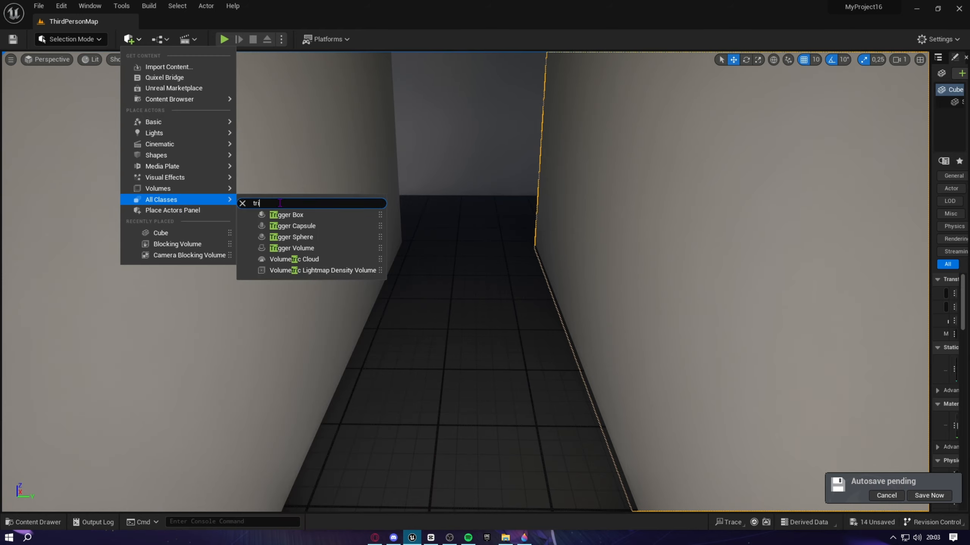
{"action": "left_click", "coordinate": [284, 215]}
- Scale the trigger box taller and raise it above the corridor floor
{"action": "key", "text": "f"}
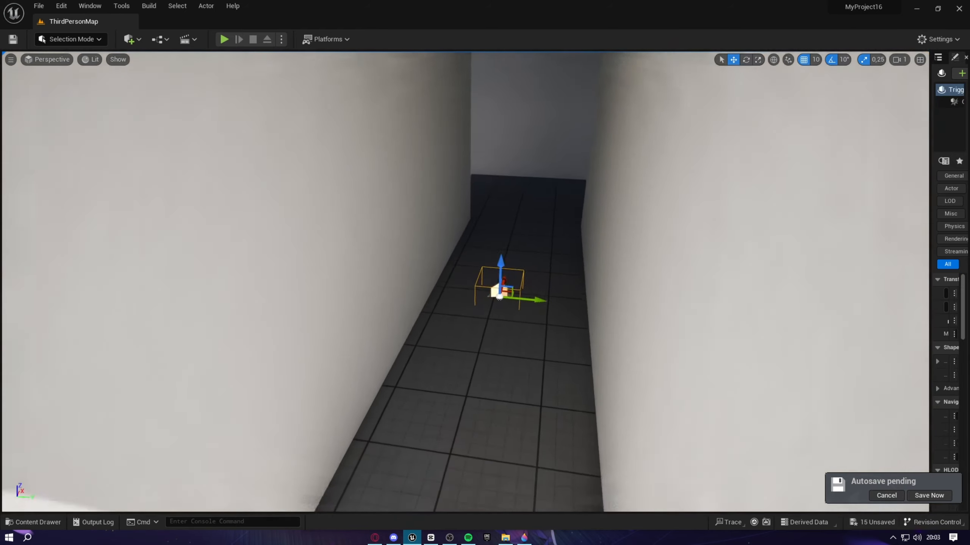
{"action": "right_click_drag", "start_coordinate": [465, 282], "coordinate": [476, 282]}
{"action": "key", "text": "r"}
{"action": "left_click_drag", "start_coordinate": [486, 265], "coordinate": [487, 218]}
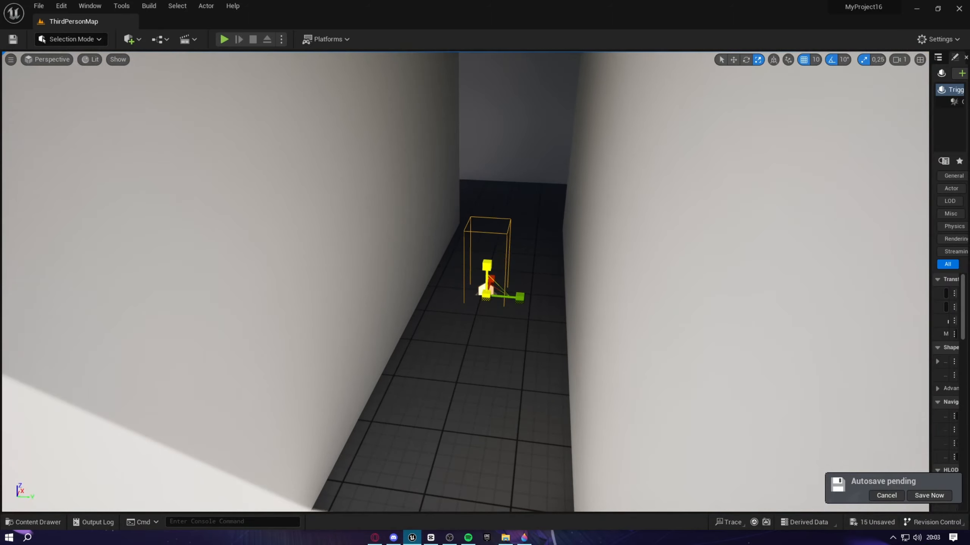
{"action": "key", "text": "w"}
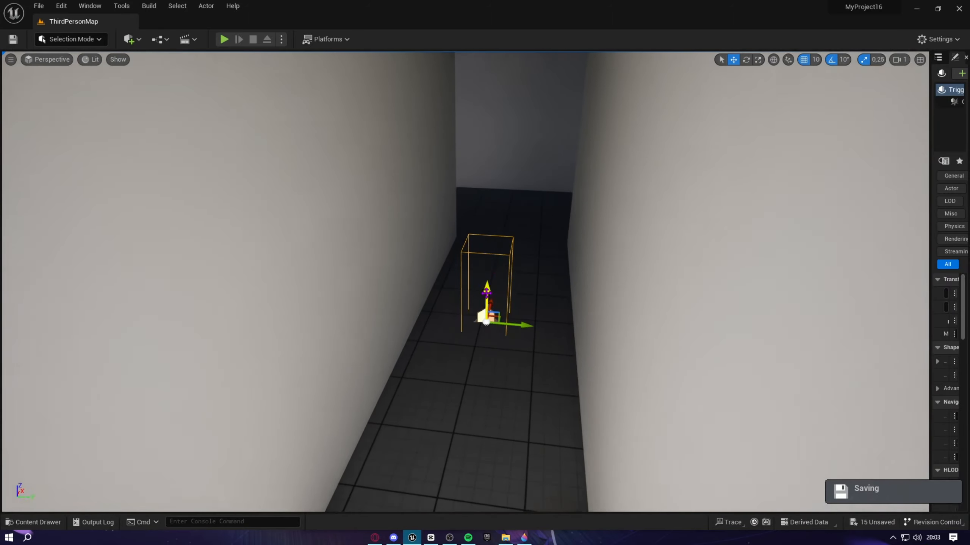
{"action": "left_click_drag", "start_coordinate": [486, 293], "coordinate": [460, 208]}
{"action": "right_click_drag", "start_coordinate": [508, 266], "coordinate": [519, 266]}
{"action": "key", "text": "s"}
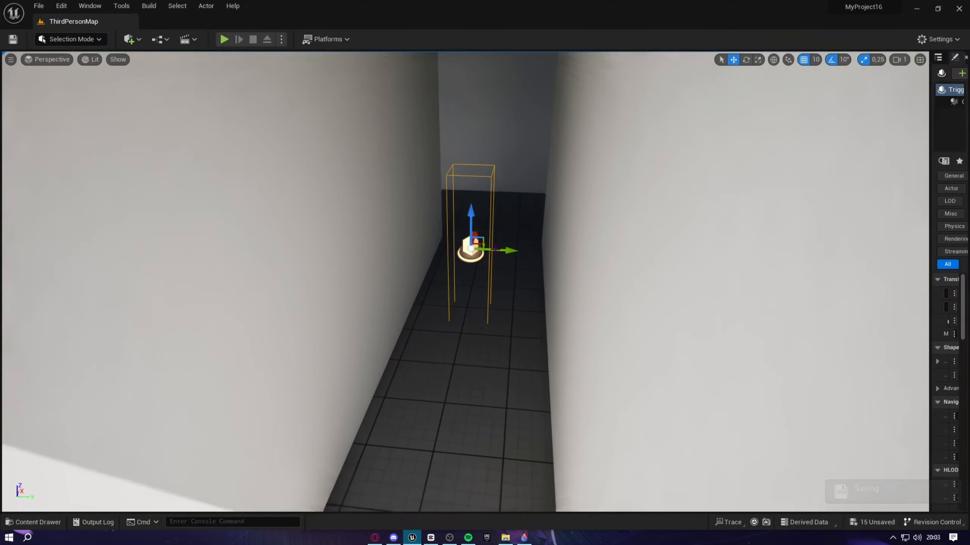
- Widen the trigger box until it spans the corridor from wall to wall, and deepen it along the corridor
{"action": "key", "text": "r"}
{"action": "left_click_drag", "start_coordinate": [496, 249], "coordinate": [550, 251]}
{"action": "right_click_drag", "start_coordinate": [550, 251], "coordinate": [617, 253]}
{"action": "key", "text": "a"}
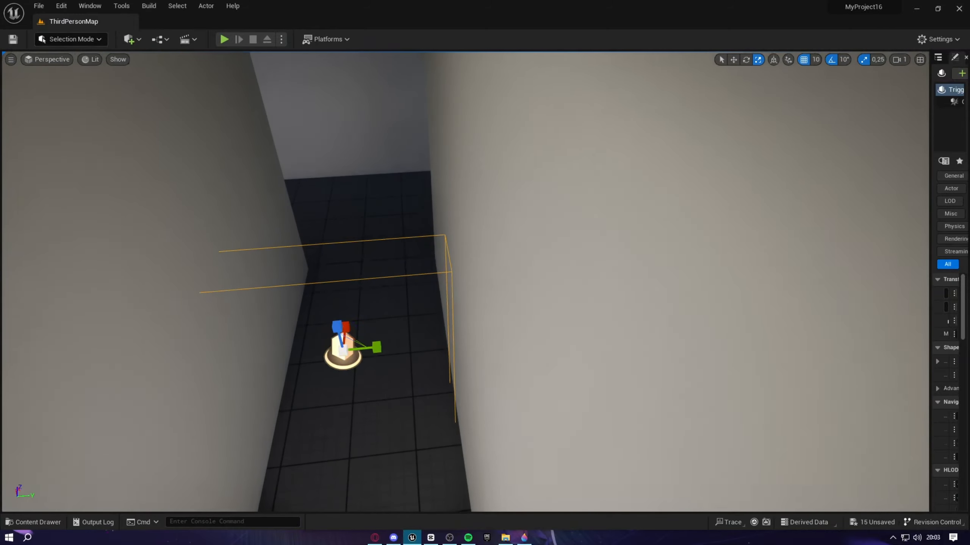
{"action": "left_click_drag", "start_coordinate": [725, 494], "coordinate": [725, 420]}
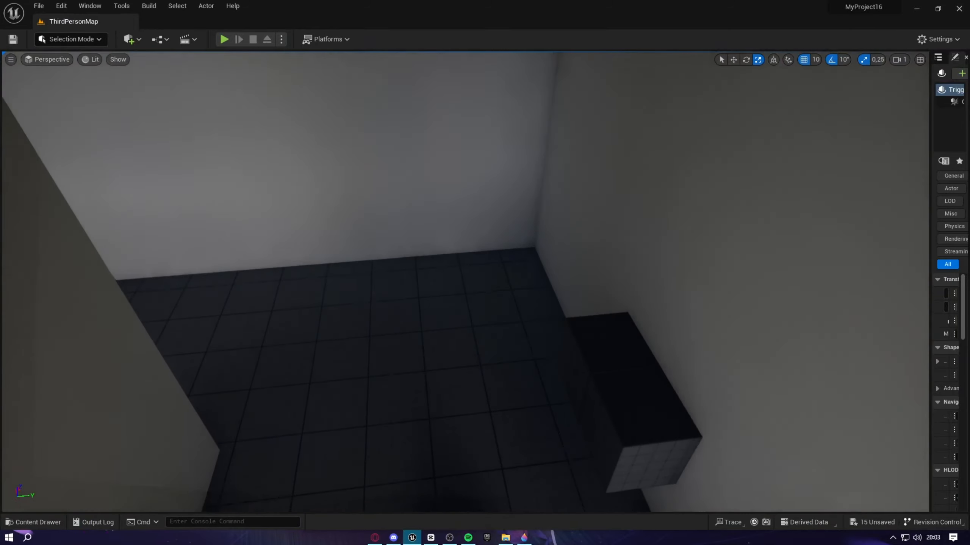
{"action": "key", "text": "s"}
{"action": "right_click_drag", "start_coordinate": [725, 420], "coordinate": [756, 418]}
{"action": "left_click_drag", "start_coordinate": [302, 292], "coordinate": [300, 266]}
- Move the trigger box across and along the corridor so it spans the passage, and lower it toward the floor
{"action": "key", "text": "w"}
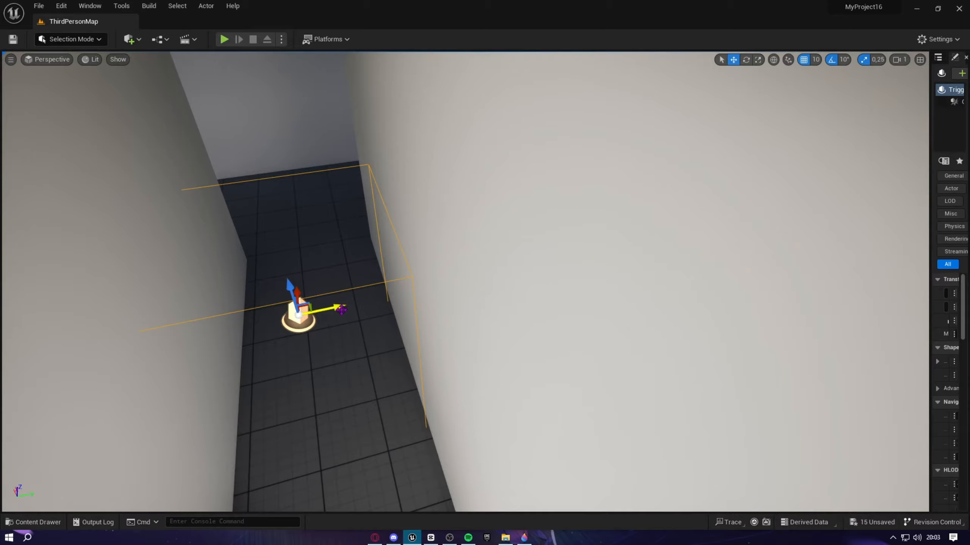
{"action": "left_click_drag", "start_coordinate": [340, 307], "coordinate": [381, 301]}
{"action": "right_click_drag", "start_coordinate": [391, 301], "coordinate": [382, 301]}
{"action": "left_click_drag", "start_coordinate": [392, 300], "coordinate": [336, 288]}
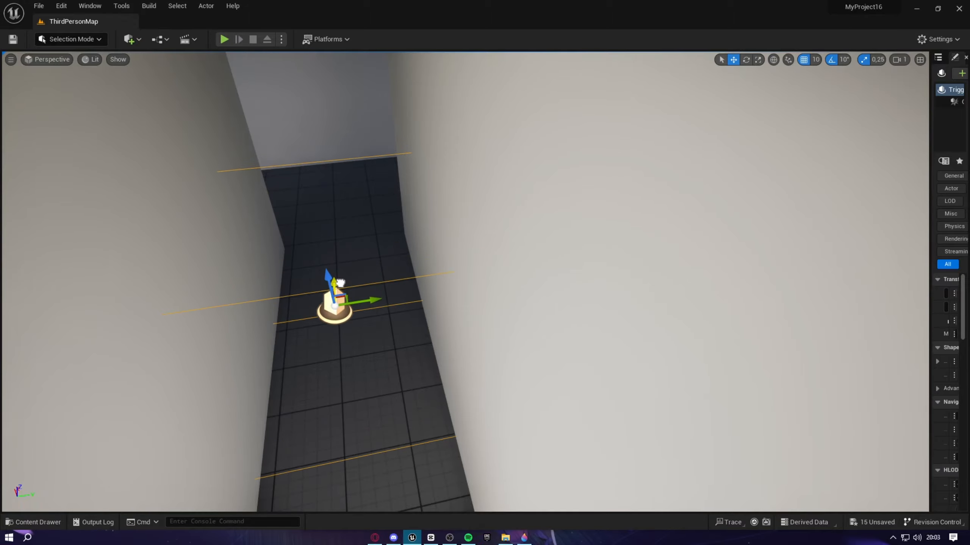
{"action": "mouse_move", "coordinate": [336, 288]}
{"action": "right_mouse_down"}
{"action": "mouse_move", "coordinate": [346, 291]}
{"action": "mouse_move", "coordinate": [264, 288]}
{"action": "mouse_move", "coordinate": [334, 305]}
{"action": "right_mouse_up"}
{"action": "right_click_drag", "start_coordinate": [465, 355], "coordinate": [502, 305]}
{"action": "left_click_drag", "start_coordinate": [374, 238], "coordinate": [374, 260]}
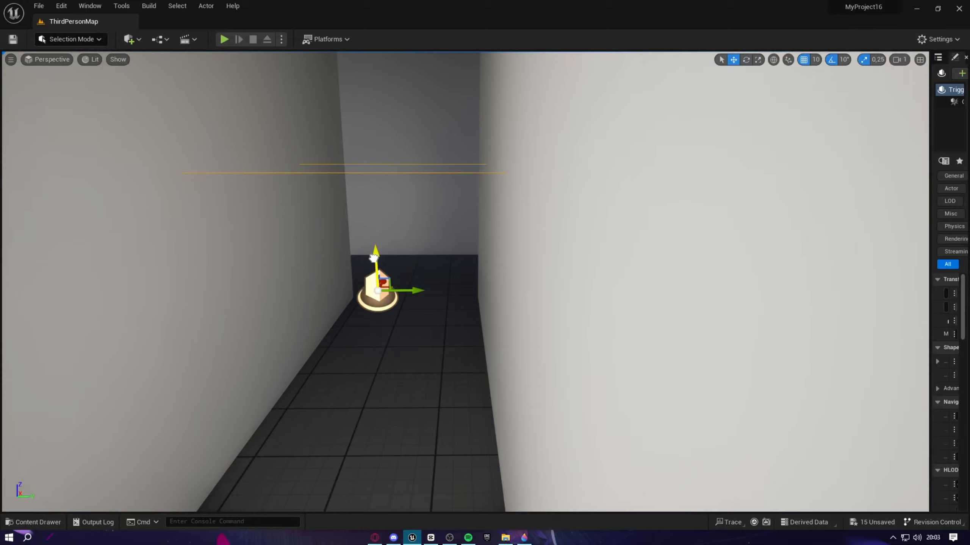
{"action": "right_click_drag", "start_coordinate": [374, 264], "coordinate": [292, 274]}
- Inspect the corridor around the trigger box and the open room at its far end
{"action": "key", "text": "r"}
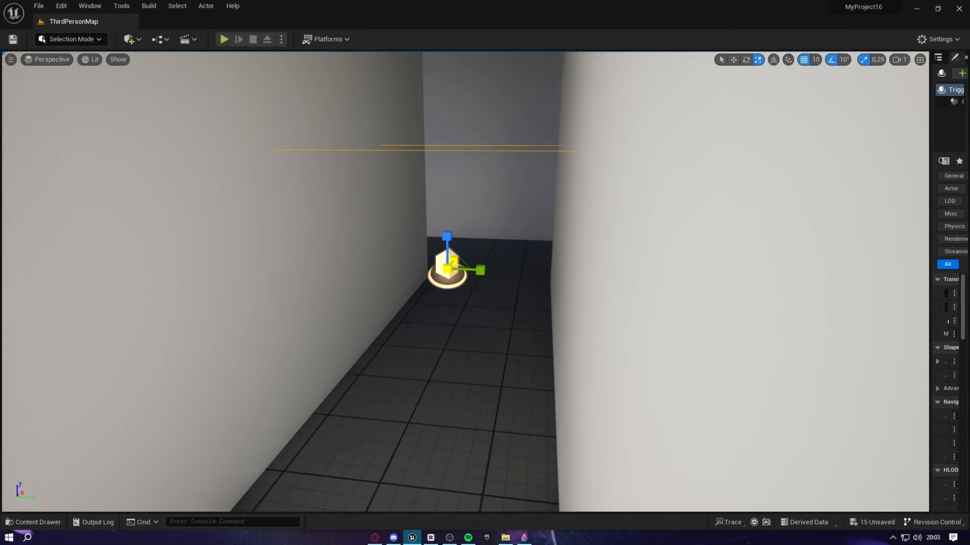
{"action": "right_click_drag", "start_coordinate": [446, 273], "coordinate": [485, 273]}
{"action": "key", "text": "s"}
{"action": "key", "text": "w"}
{"action": "key", "text": "s"}
{"action": "key", "text": "w"}
{"action": "key", "text": "w"}
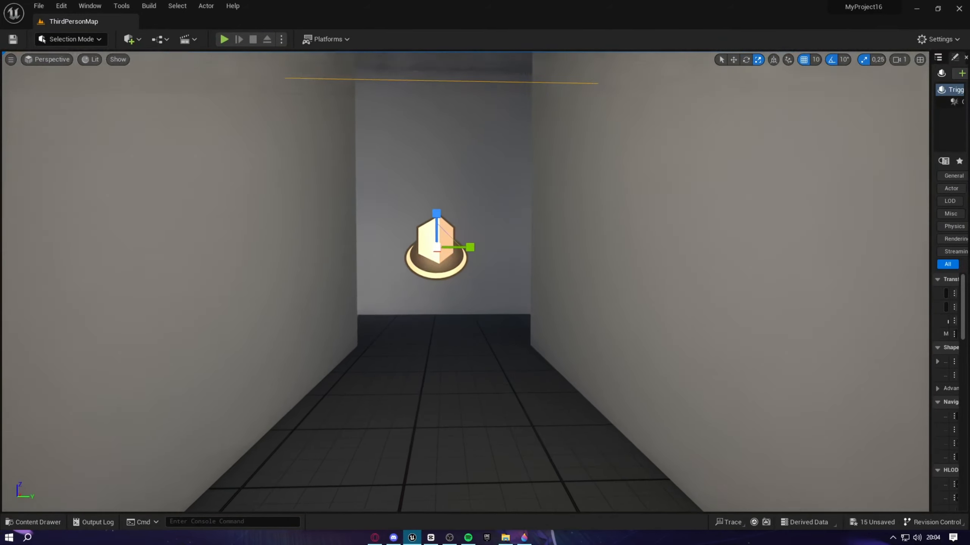
{"action": "key", "text": "w"}
{"action": "right_click_drag", "start_coordinate": [451, 275], "coordinate": [496, 332]}
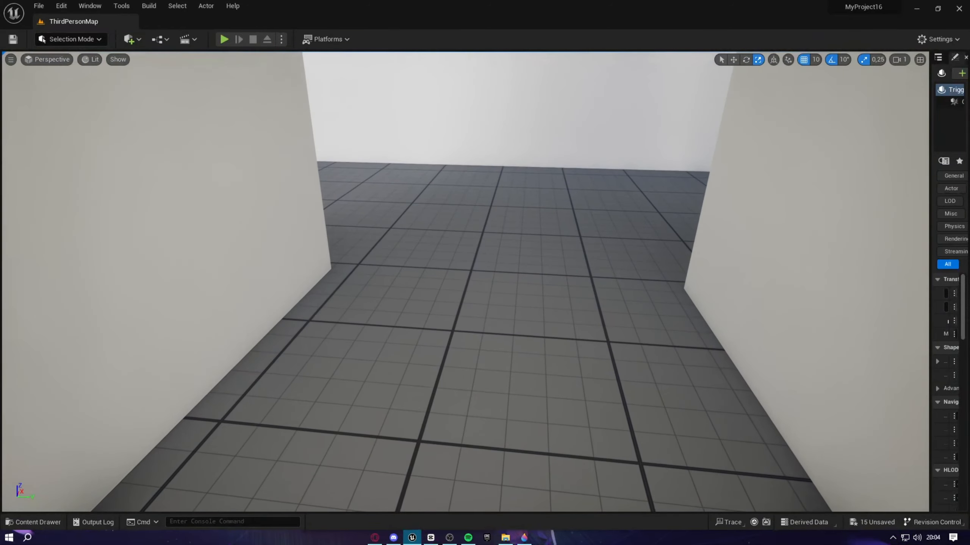
{"action": "key", "text": "s"}
{"action": "right_click_drag", "start_coordinate": [452, 274], "coordinate": [483, 277]}
{"action": "key", "text": "w"}
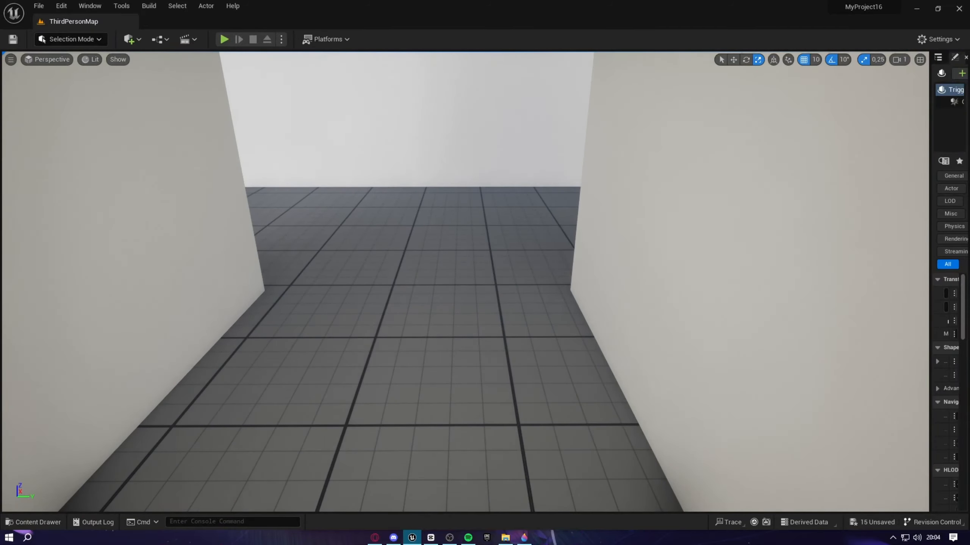
{"action": "key", "text": "s"}
{"action": "right_click_drag", "start_coordinate": [101, 429], "coordinate": [102, 428]}
- Open the Level Blueprint and add an On Actor Begin Overlap event for the trigger box to the event graph
{"action": "left_click", "coordinate": [159, 39]}
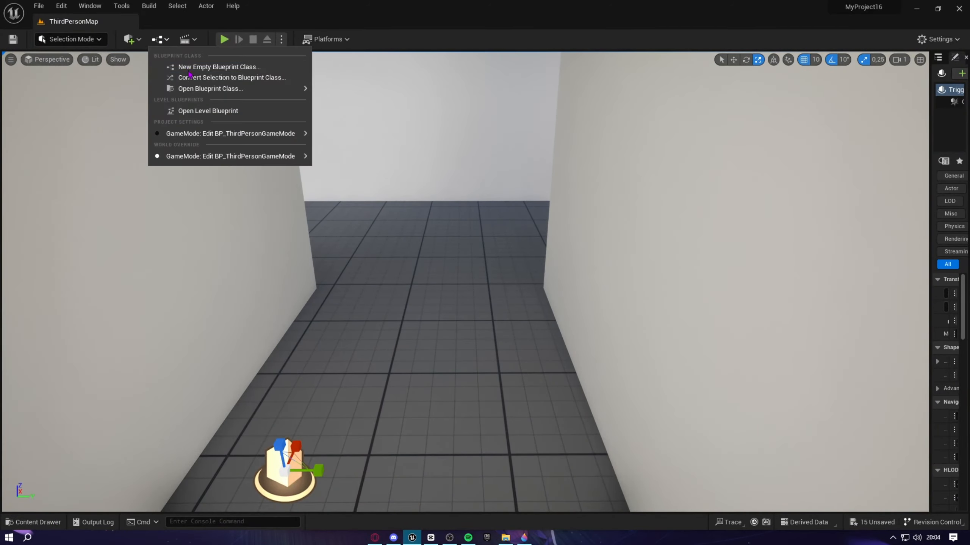
{"action": "left_click", "coordinate": [208, 111]}
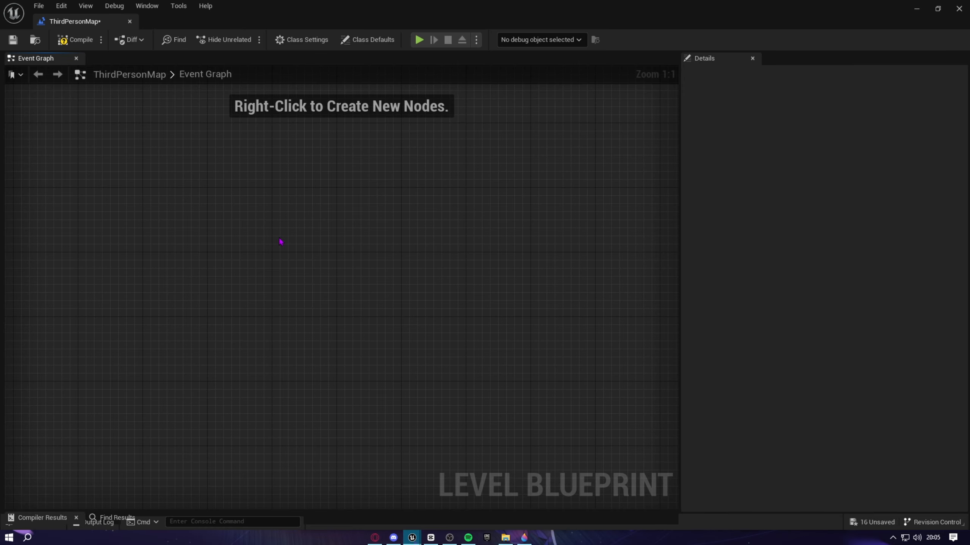
{"action": "right_click", "coordinate": [257, 238]}
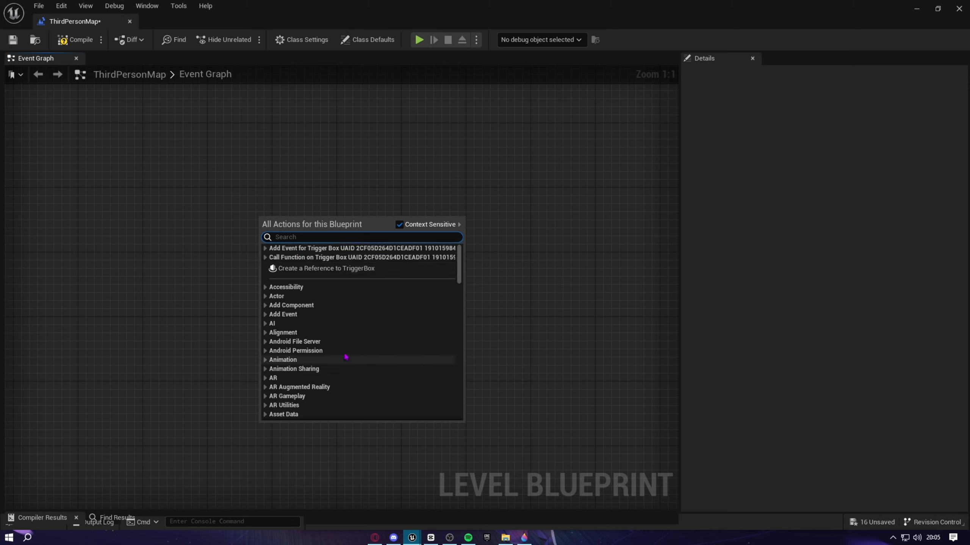
{"action": "left_click", "coordinate": [275, 248]}
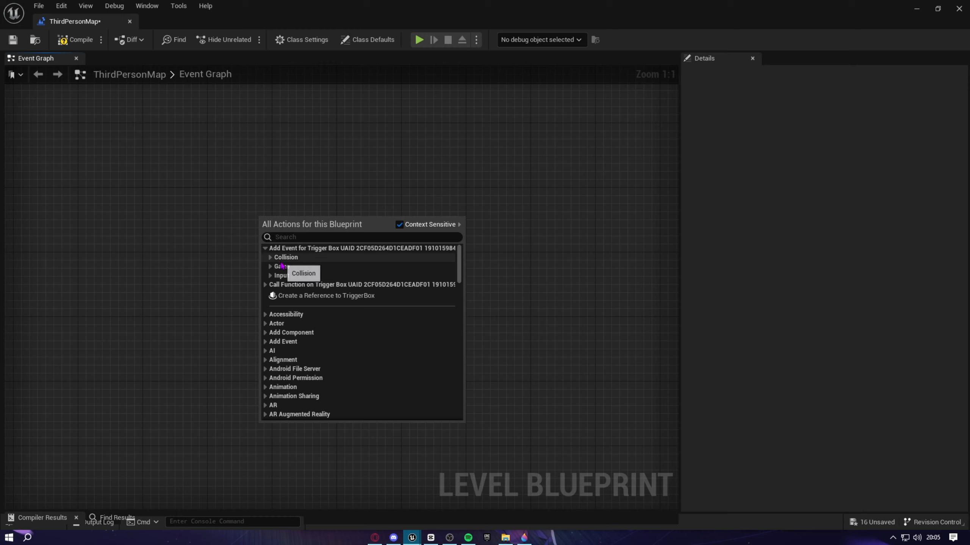
{"action": "left_click", "coordinate": [285, 257]}
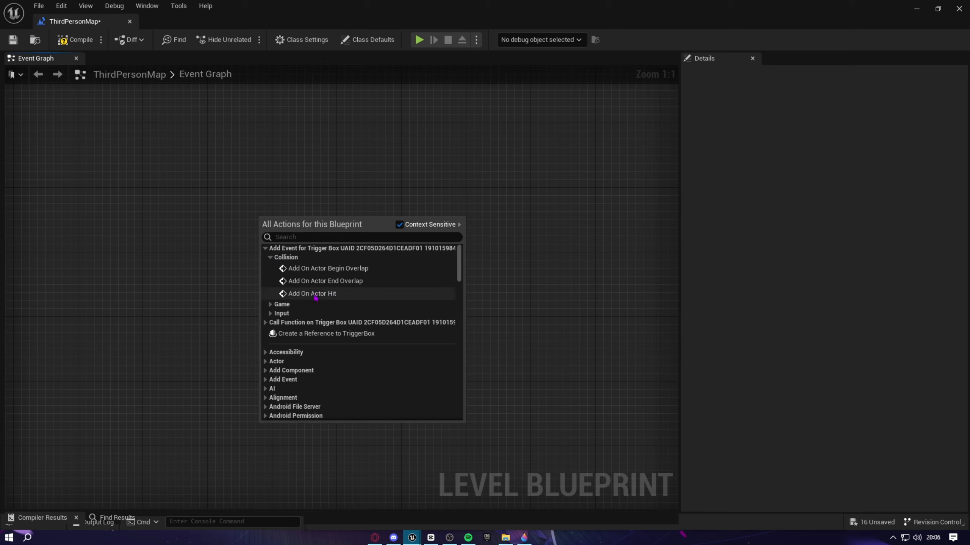
{"action": "left_click", "coordinate": [350, 273]}
{"action": "right_click_drag", "start_coordinate": [350, 273], "coordinate": [518, 326]}
{"action": "left_click_drag", "start_coordinate": [542, 273], "coordinate": [397, 298]}
{"action": "right_click_drag", "start_coordinate": [398, 300], "coordinate": [456, 238]}
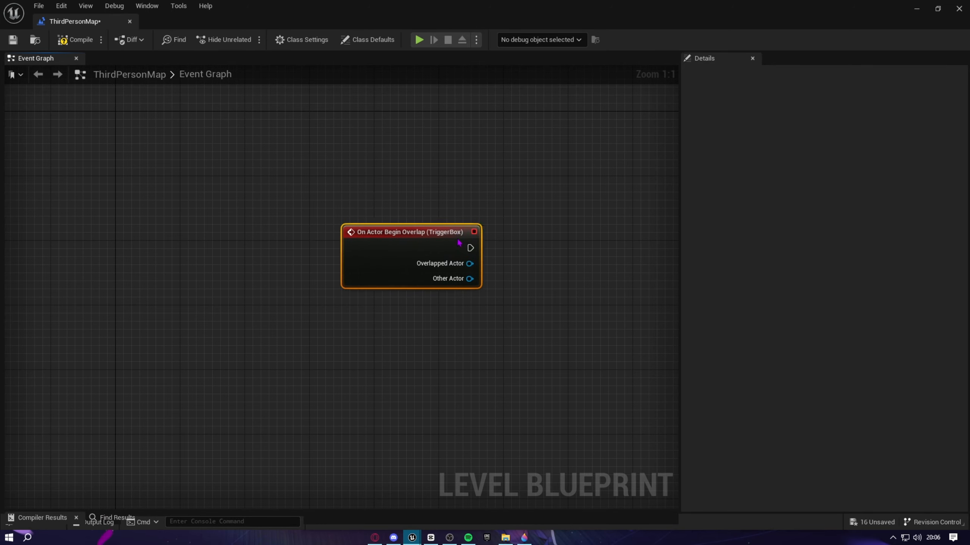
{"action": "left_click_drag", "start_coordinate": [459, 243], "coordinate": [346, 235]}
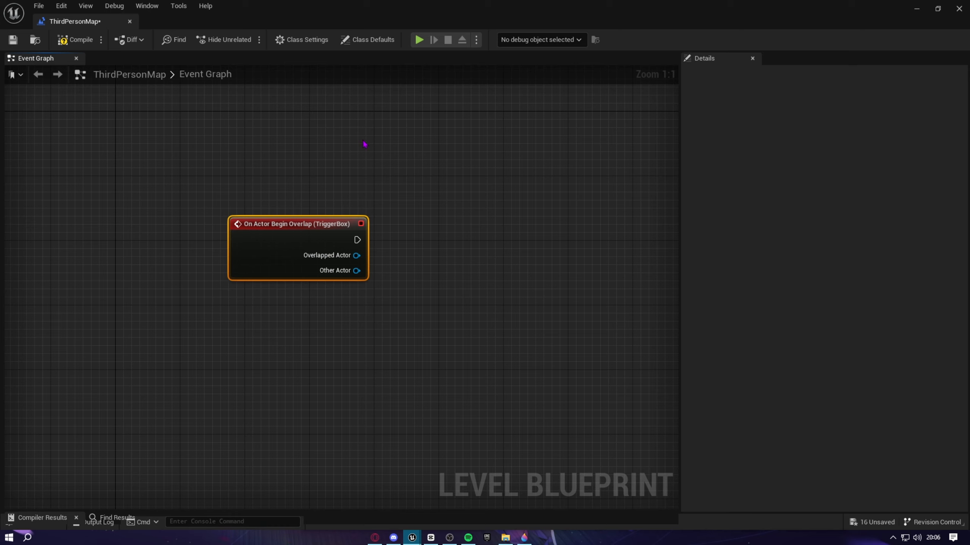
- Add a Cast To BP_ThirdPersonCharacter node connected to the overlap event's execution output
{"action": "right_click_drag", "start_coordinate": [389, 159], "coordinate": [337, 124]}
{"action": "scroll", "coordinate": [338, 123], "scroll_direction": "down", "scroll_amount": 1}
{"action": "scroll", "coordinate": [344, 187], "scroll_direction": "up", "scroll_amount": 1}
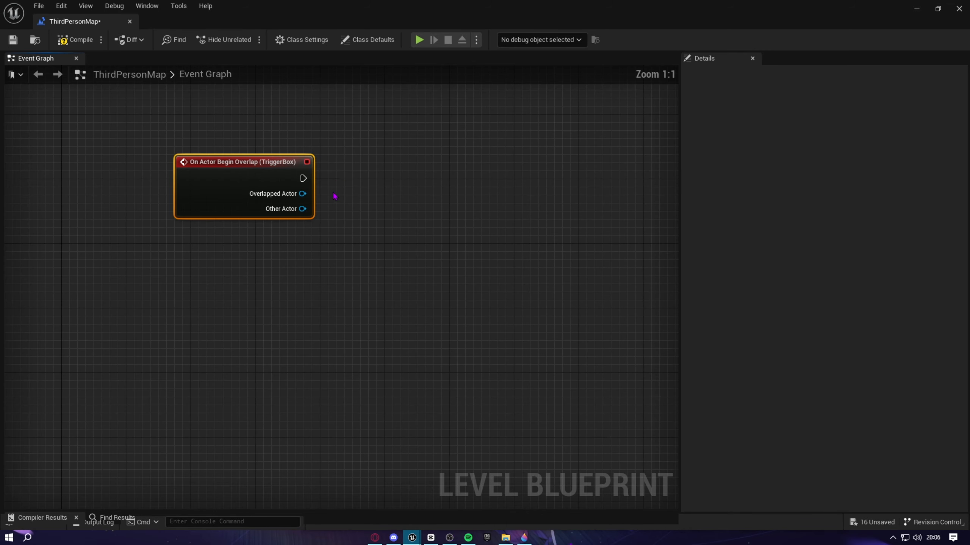
{"action": "left_click_drag", "start_coordinate": [303, 178], "coordinate": [422, 175]}
{"action": "type", "text": "cast o"}
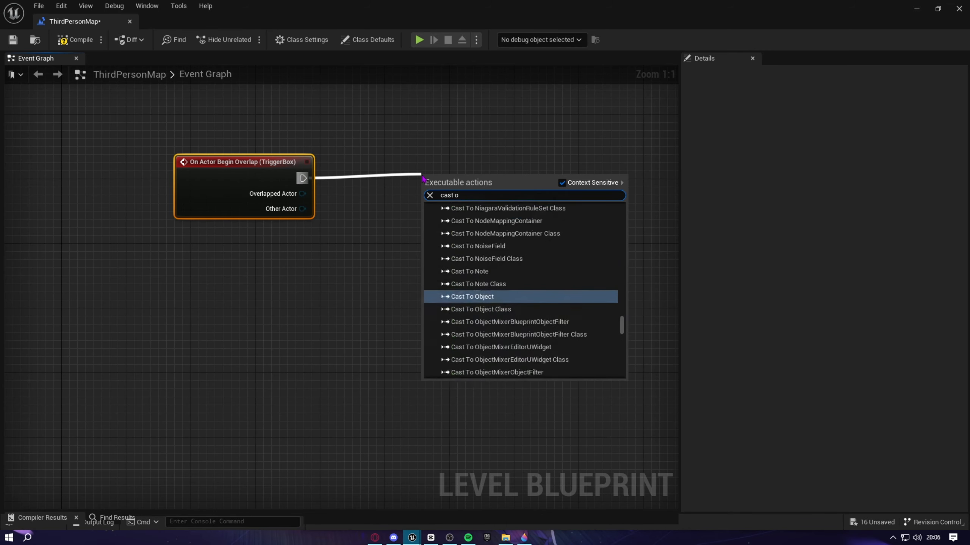
{"action": "key", "text": "BackSpace"}
{"action": "type", "text": "to third"}
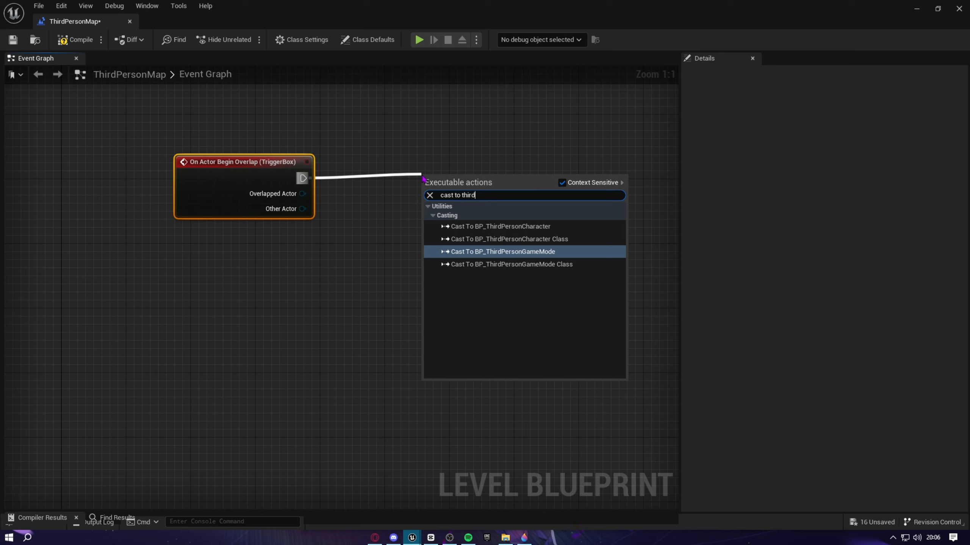
{"action": "left_click", "coordinate": [530, 226]}
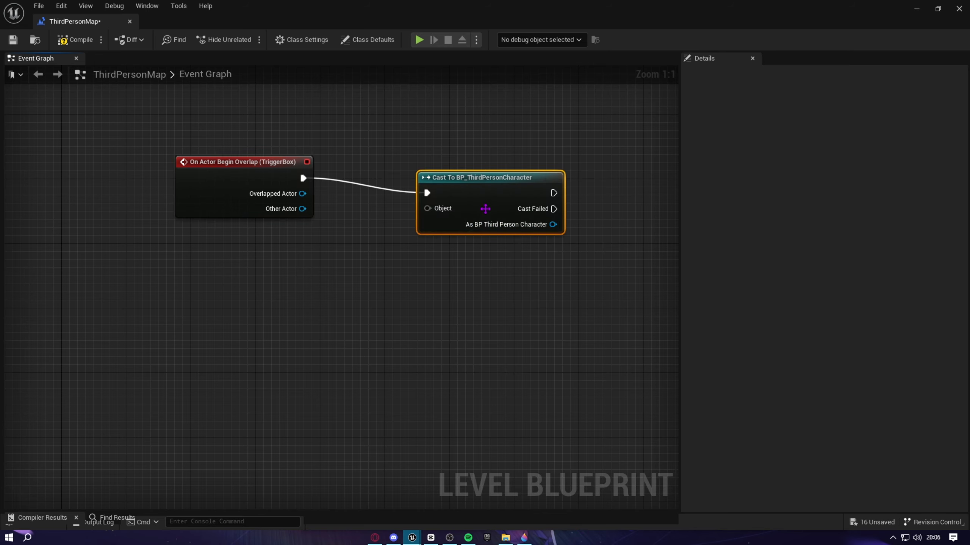
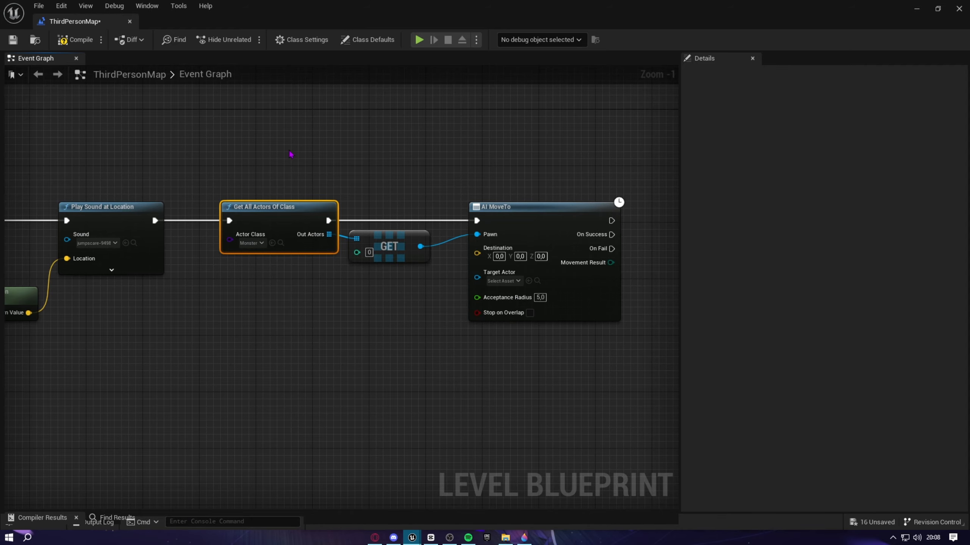
- Review the Play Sound at Location, Get All Actors Of Class, GET and AI MoveTo nodes, and compile the Level Blueprint
{"action": "scroll", "coordinate": [289, 151], "scroll_direction": "up", "scroll_amount": 1}
{"action": "right_click_drag", "start_coordinate": [289, 151], "coordinate": [517, 176]}
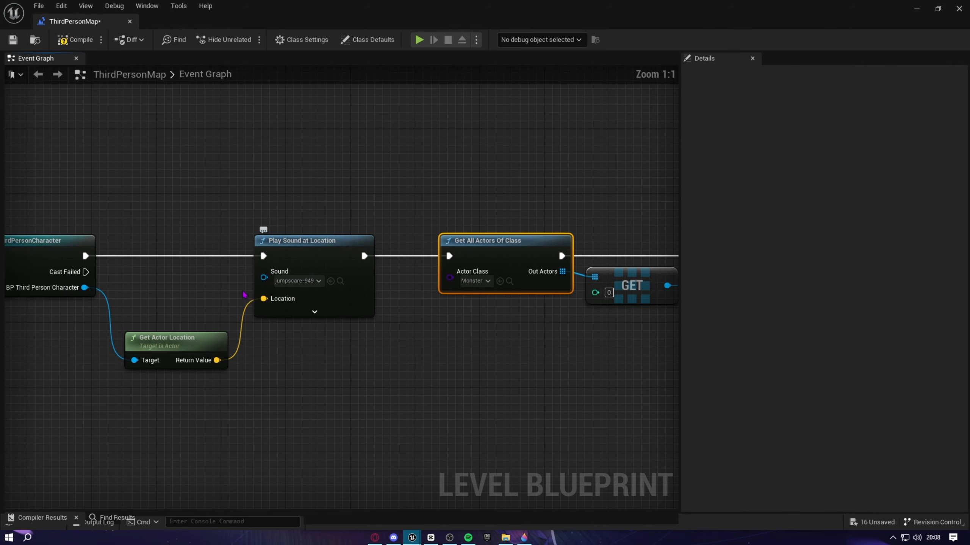
{"action": "right_click_drag", "start_coordinate": [504, 340], "coordinate": [262, 300]}
{"action": "scroll", "coordinate": [279, 345], "scroll_direction": "down", "scroll_amount": 1}
{"action": "left_click", "coordinate": [328, 250]}
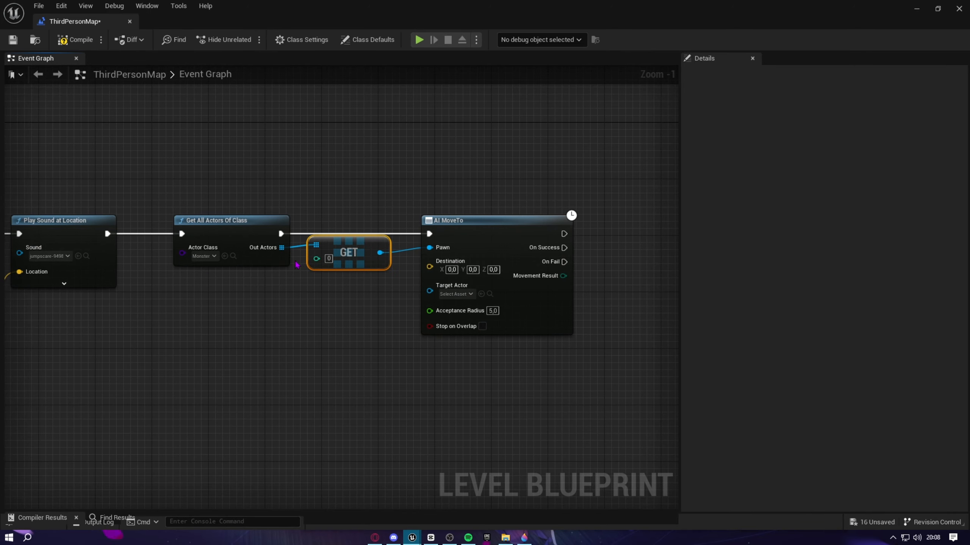
{"action": "right_click_drag", "start_coordinate": [343, 285], "coordinate": [221, 303]}
{"action": "scroll", "coordinate": [262, 277], "scroll_direction": "up", "scroll_amount": 1}
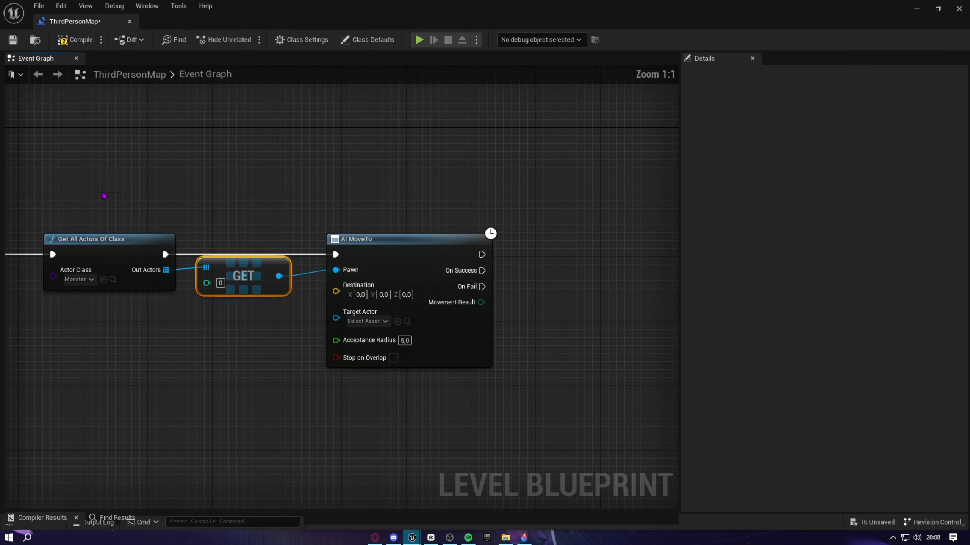
{"action": "left_click_drag", "start_coordinate": [100, 191], "coordinate": [153, 268]}
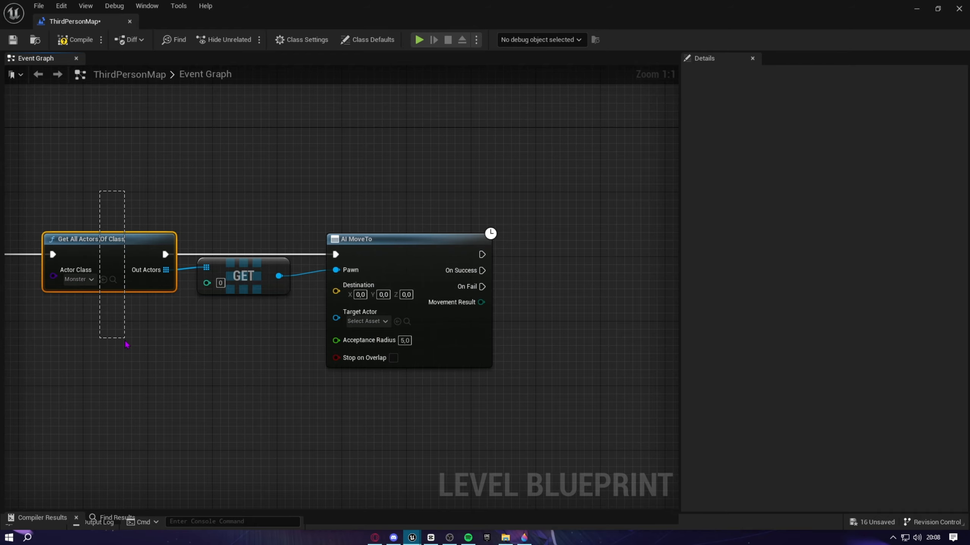
{"action": "scroll", "coordinate": [339, 350], "scroll_direction": "down", "scroll_amount": 1}
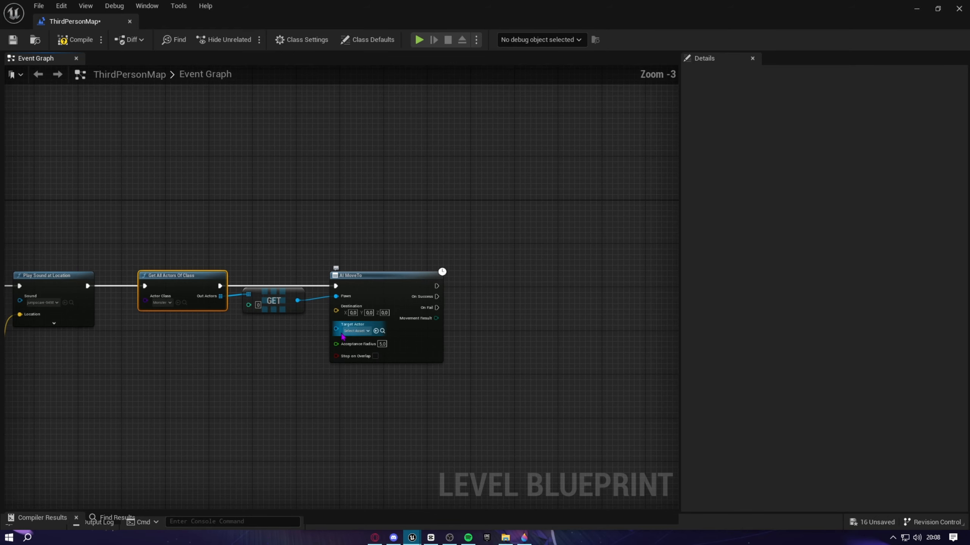
{"action": "scroll", "coordinate": [362, 302], "scroll_direction": "up", "scroll_amount": 1}
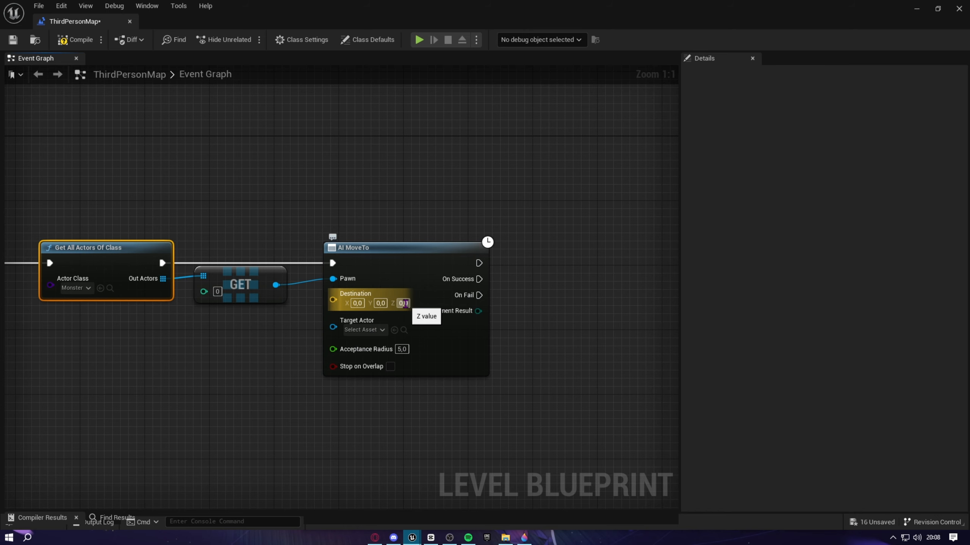
{"action": "scroll", "coordinate": [404, 304], "scroll_direction": "down", "scroll_amount": 2}
{"action": "right_click_drag", "start_coordinate": [320, 350], "coordinate": [346, 309]}
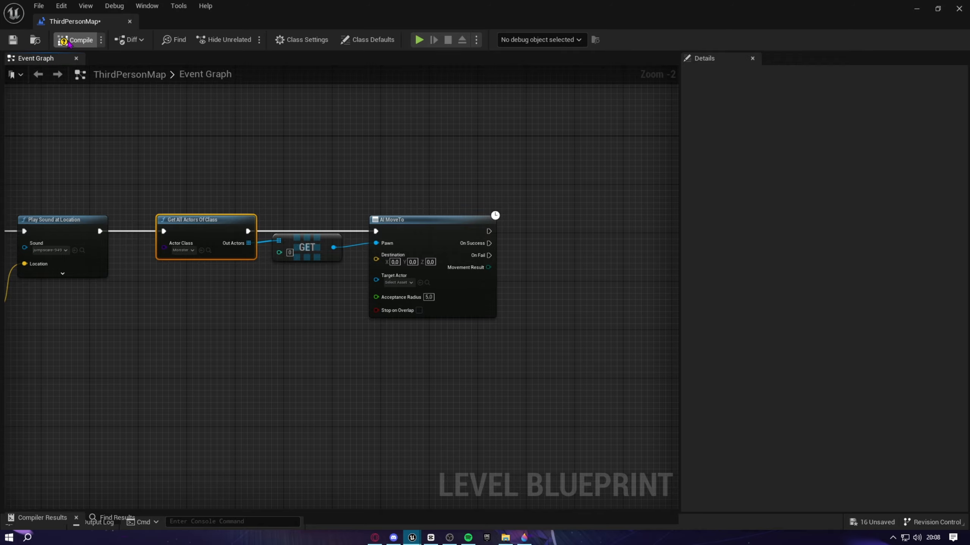
{"action": "left_click", "coordinate": [69, 40]}
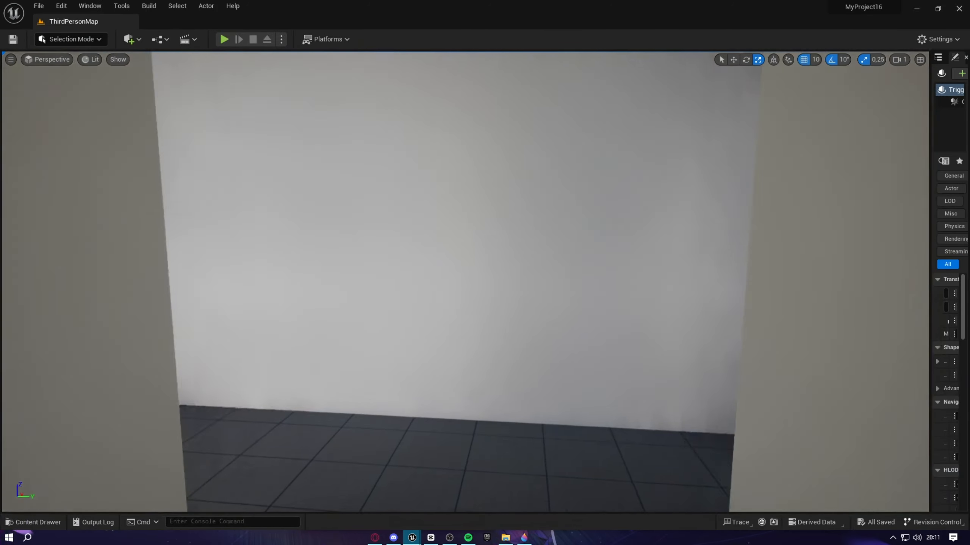
- Place the Monster blueprint from the Jumpscraes folder in the room past the corridor and rotate it to about -100° around Z
{"action": "right_click_drag", "start_coordinate": [466, 282], "coordinate": [424, 304]}
{"action": "left_click", "coordinate": [28, 522]}
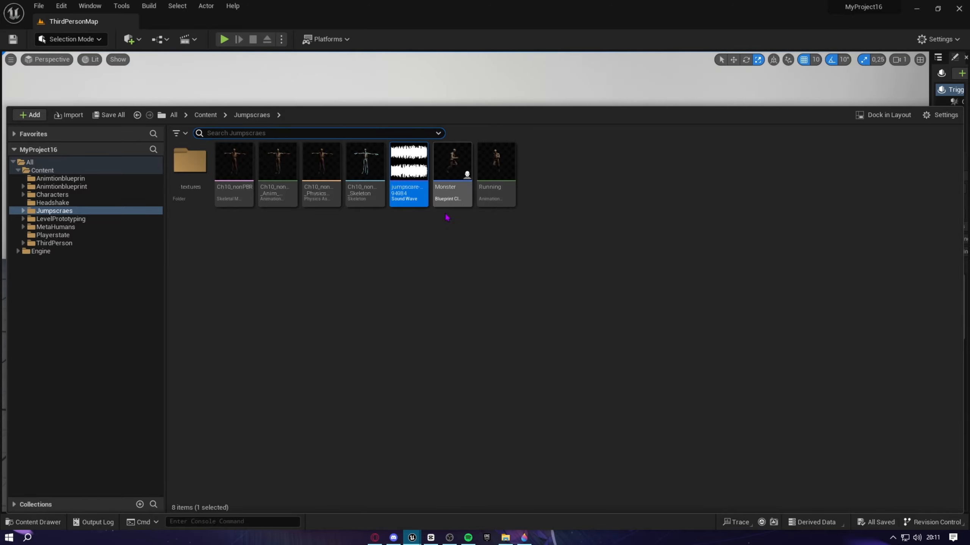
{"action": "left_click_drag", "start_coordinate": [459, 197], "coordinate": [715, 332]}
{"action": "right_click_drag", "start_coordinate": [715, 331], "coordinate": [790, 338]}
{"action": "key", "text": "e"}
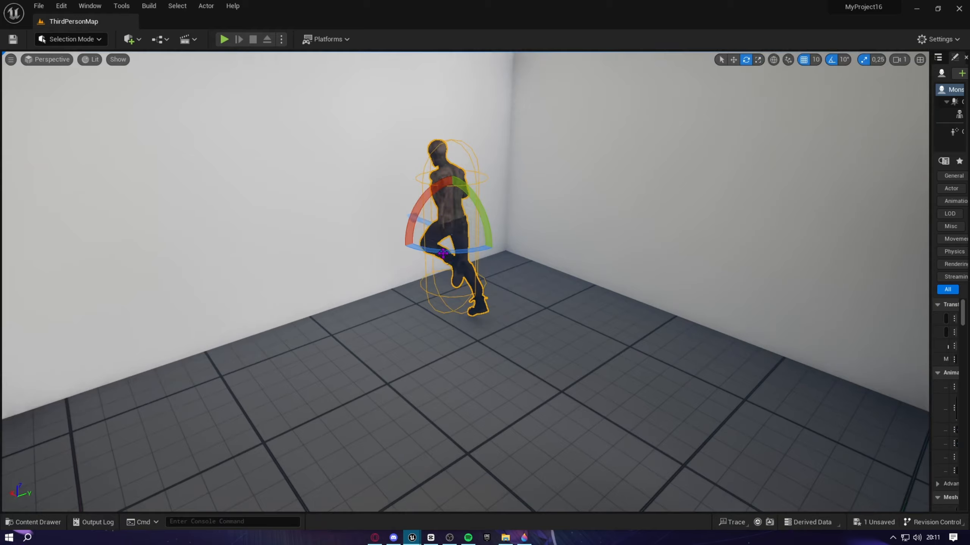
{"action": "left_click_drag", "start_coordinate": [442, 253], "coordinate": [409, 297]}
- Move the Monster across the room into the corner beside the corridor opening
{"action": "right_click_drag", "start_coordinate": [408, 298], "coordinate": [406, 251]}
{"action": "key", "text": "s"}
{"action": "key", "text": "w"}
{"action": "left_click_drag", "start_coordinate": [374, 122], "coordinate": [594, 157]}
{"action": "key", "text": "w"}
{"action": "right_click_drag", "start_coordinate": [550, 160], "coordinate": [464, 190]}
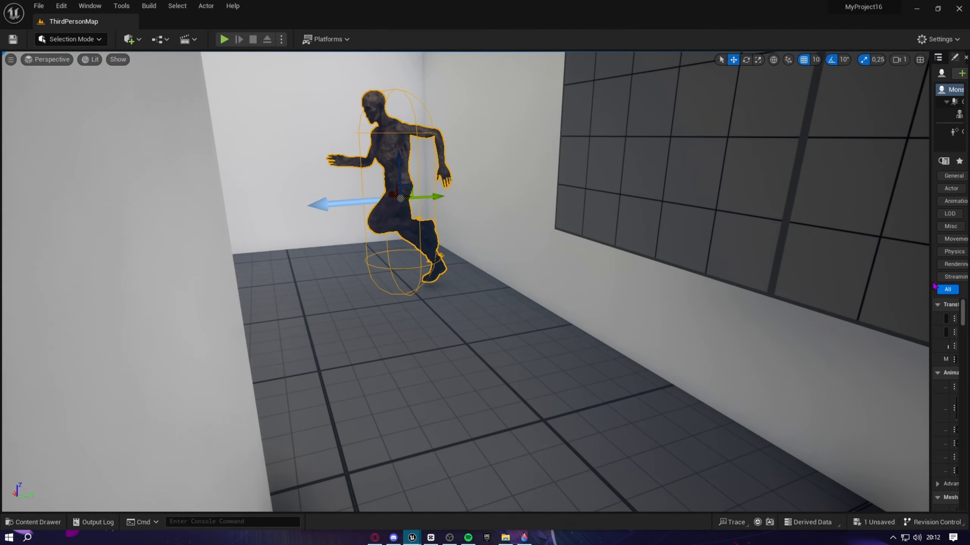
- Move the Monster along Y to 1400, hidden behind the wall on the opposite side of the corridor opening
{"action": "left_click_drag", "start_coordinate": [929, 282], "coordinate": [635, 278]}
{"action": "right_click_drag", "start_coordinate": [468, 249], "coordinate": [443, 239]}
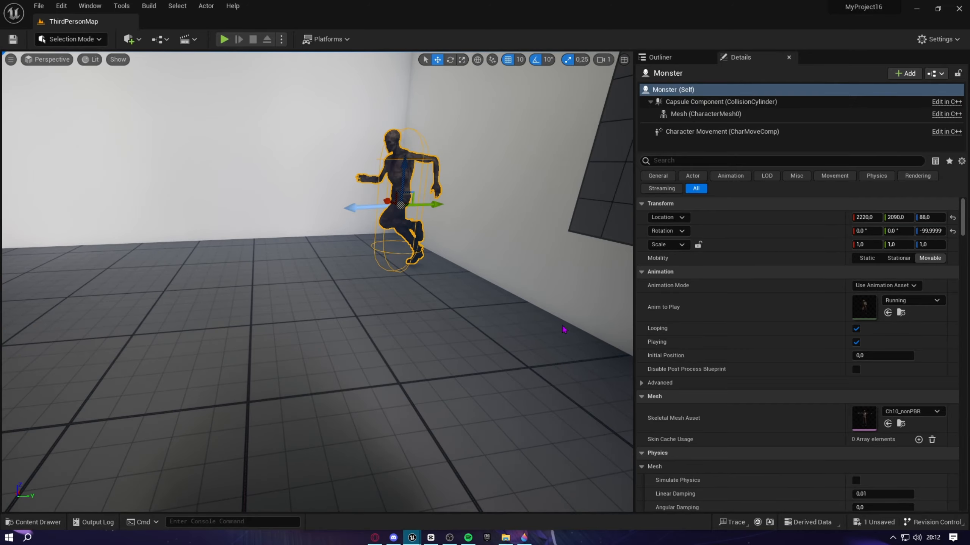
{"action": "right_click_drag", "start_coordinate": [564, 329], "coordinate": [527, 322]}
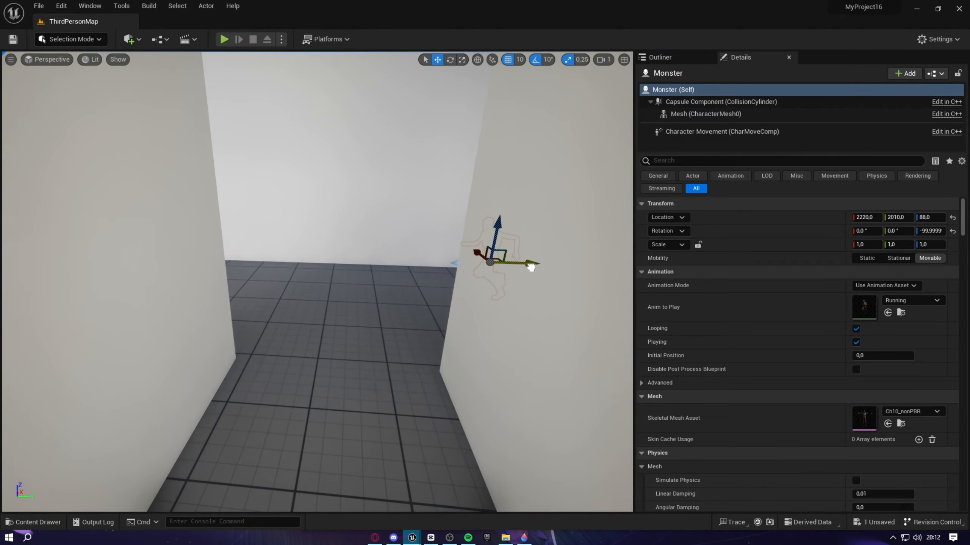
{"action": "left_click_drag", "start_coordinate": [486, 266], "coordinate": [266, 294]}
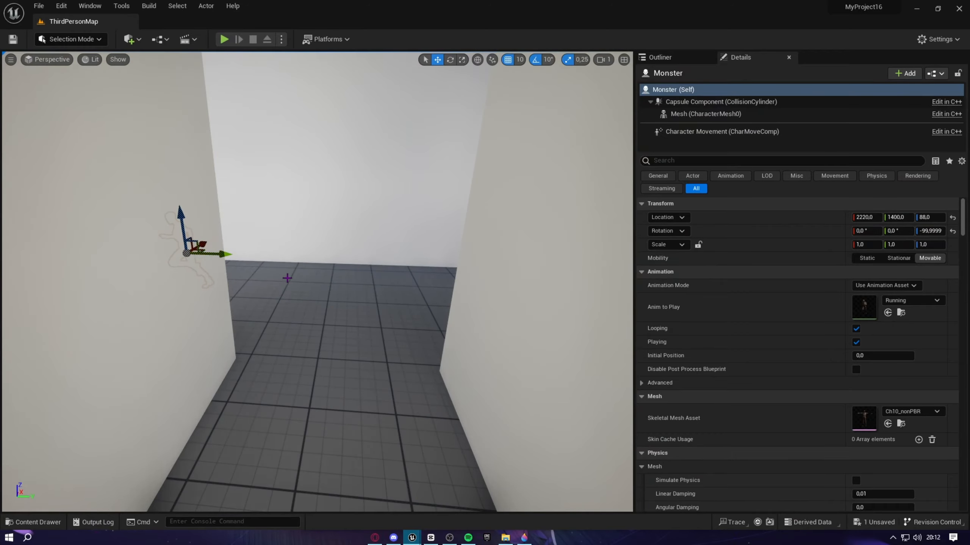
{"action": "key", "text": "f"}
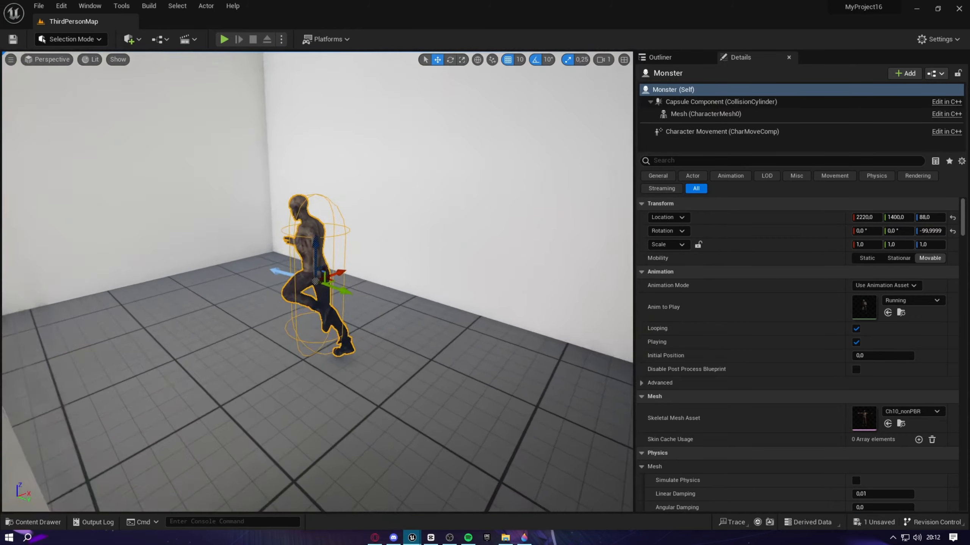
{"action": "right_click_drag", "start_coordinate": [317, 267], "coordinate": [317, 268]}
{"action": "mouse_move", "coordinate": [412, 538]}
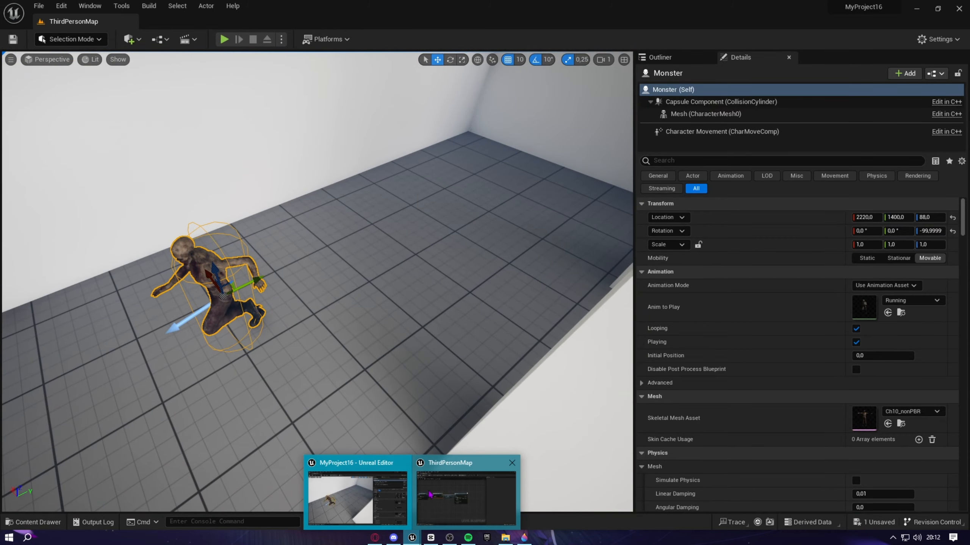
- Set the AI MoveTo node's destination in the Level Blueprint to X 2222, Y 1400, Z 88
{"action": "left_click", "coordinate": [447, 492]}
{"action": "left_click_drag", "start_coordinate": [489, 18], "coordinate": [475, 501]}
{"action": "right_click_drag", "start_coordinate": [487, 425], "coordinate": [353, 341]}
{"action": "scroll", "coordinate": [451, 376], "scroll_direction": "up", "scroll_amount": 6}
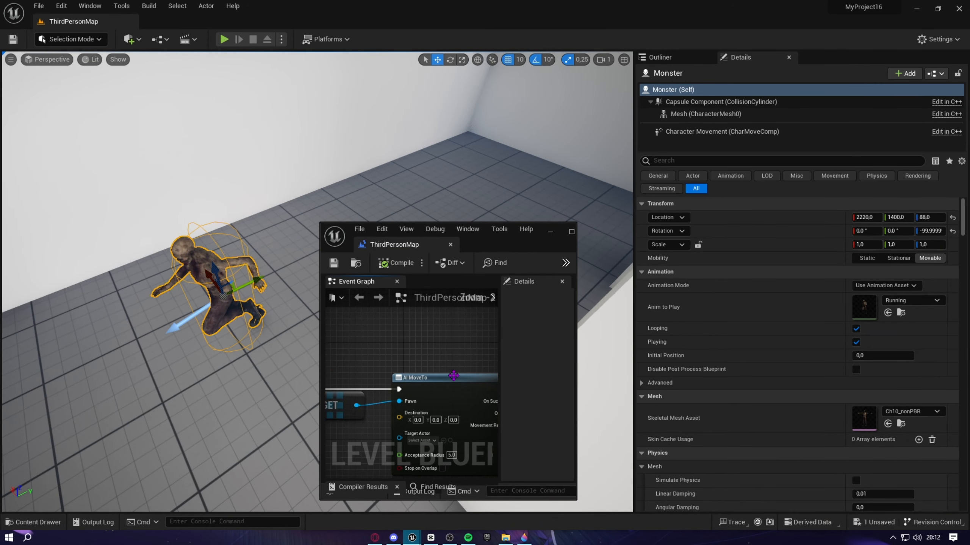
{"action": "right_click_drag", "start_coordinate": [437, 368], "coordinate": [419, 359]}
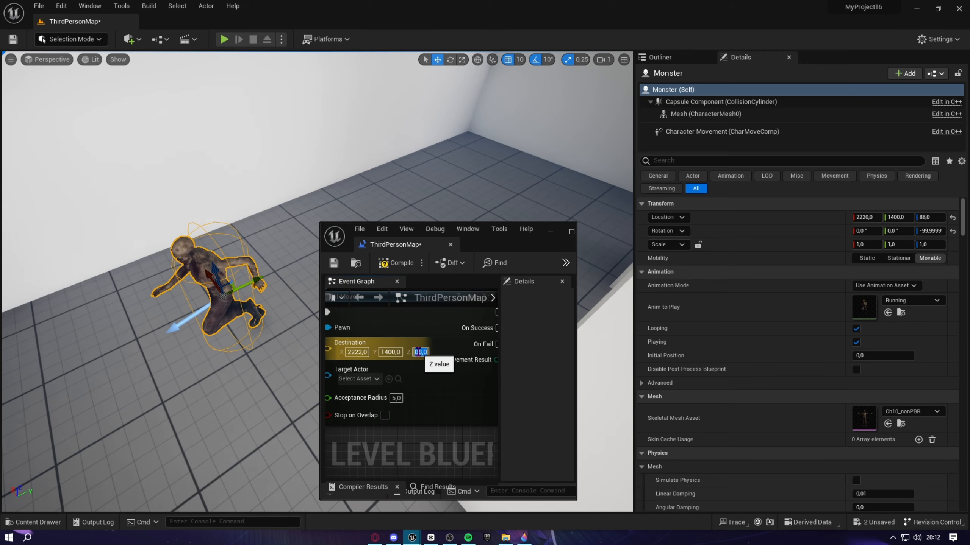
{"action": "left_click", "coordinate": [572, 232]}
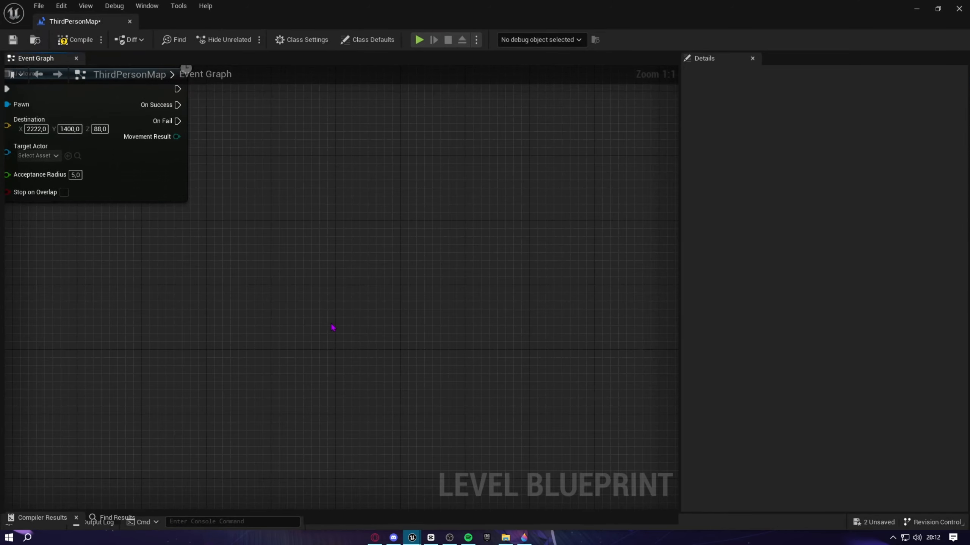
{"action": "scroll", "coordinate": [256, 307], "scroll_direction": "down", "scroll_amount": 2}
{"action": "right_click_drag", "start_coordinate": [256, 306], "coordinate": [353, 298]}
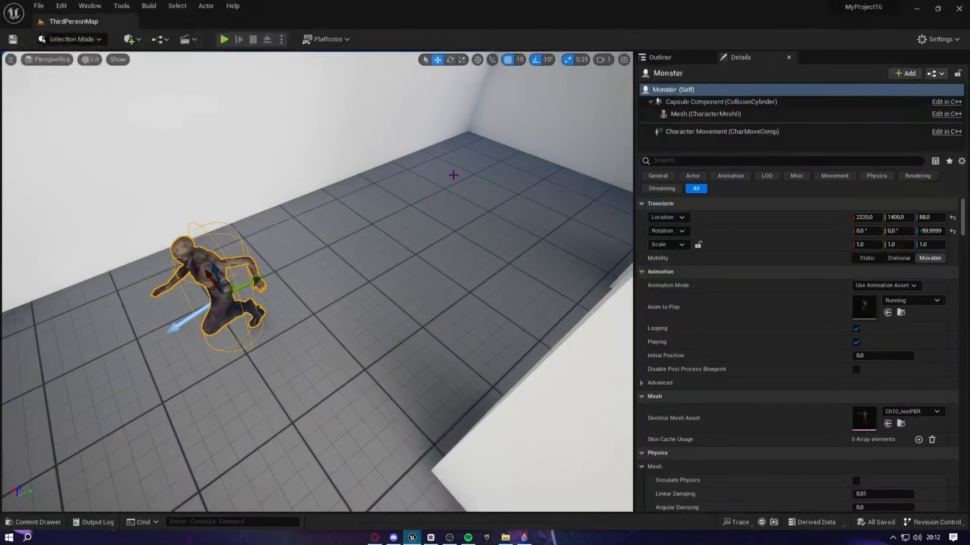
- Move the Monster back along Y to 2070, into its starting corner beside the corridor opening
{"action": "right_click_drag", "start_coordinate": [261, 227], "coordinate": [276, 227]}
{"action": "left_click_drag", "start_coordinate": [273, 285], "coordinate": [455, 174]}
{"action": "right_click_drag", "start_coordinate": [465, 179], "coordinate": [511, 158]}
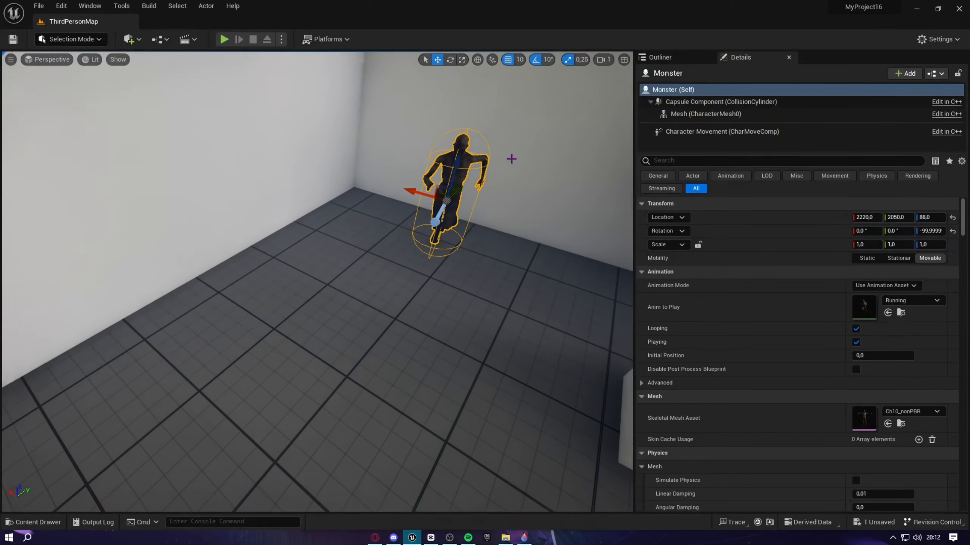
{"action": "left_click_drag", "start_coordinate": [460, 191], "coordinate": [483, 178]}
{"action": "right_click_drag", "start_coordinate": [483, 178], "coordinate": [385, 152]}
- Playtest the level from the current player start on the roof block and stop the session
{"action": "left_click", "coordinate": [230, 39]}
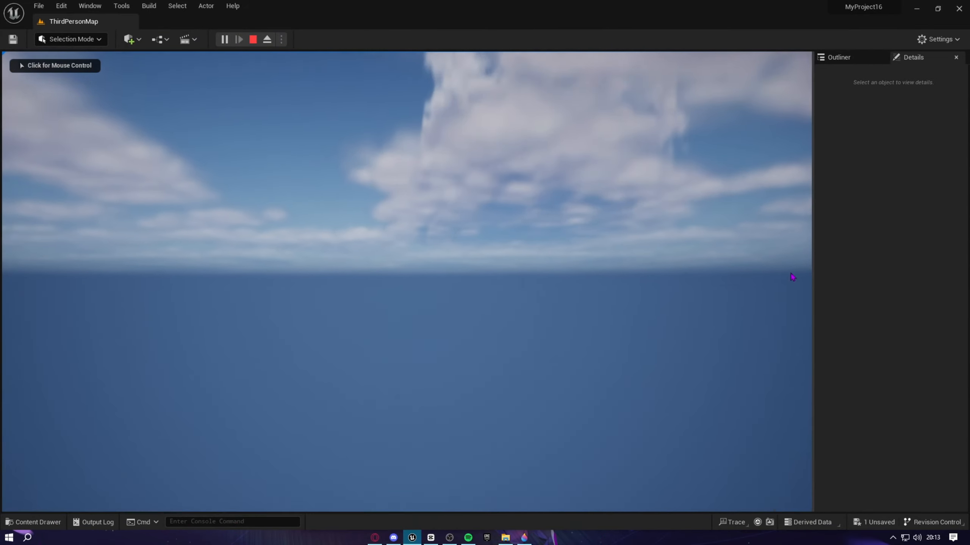
{"action": "left_click", "coordinate": [792, 277]}
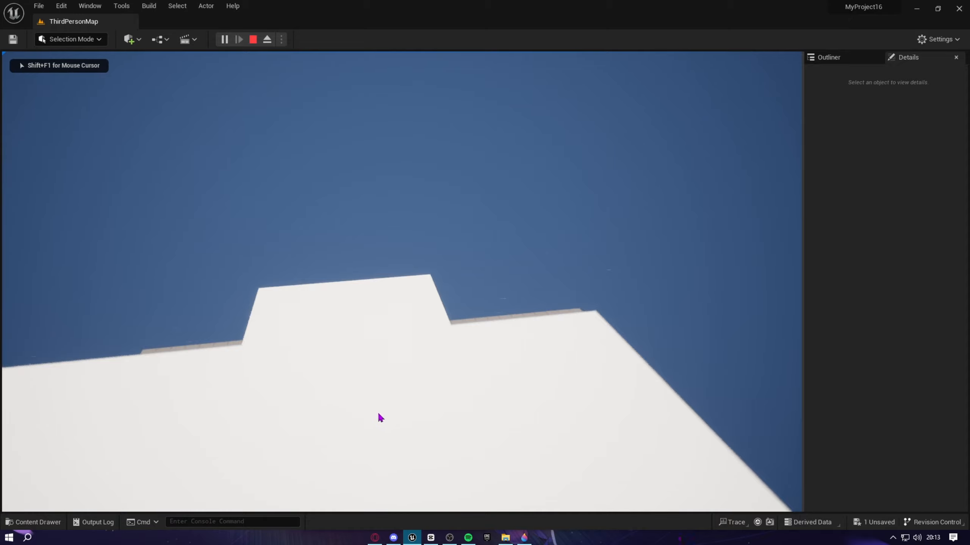
{"action": "key", "text": "Escape"}
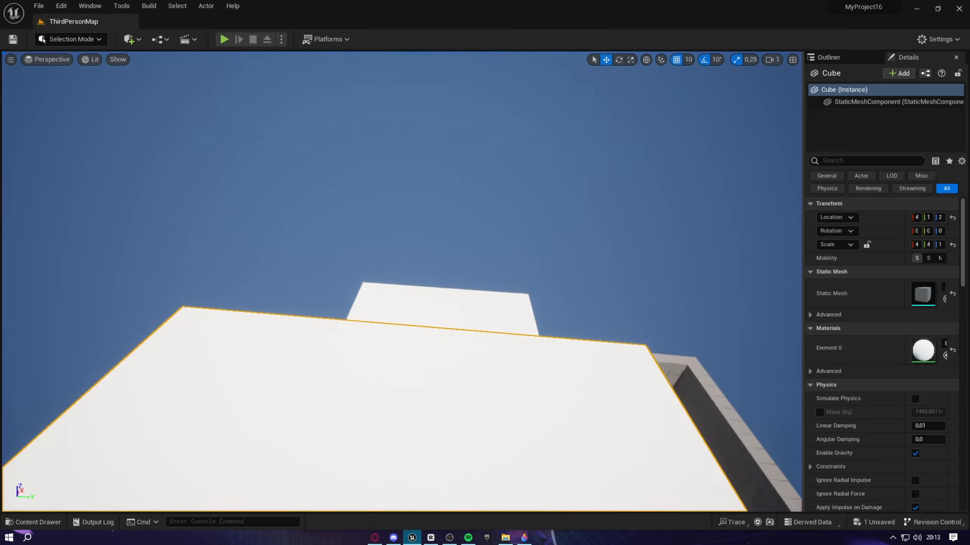
{"action": "right_click_drag", "start_coordinate": [458, 316], "coordinate": [459, 316]}
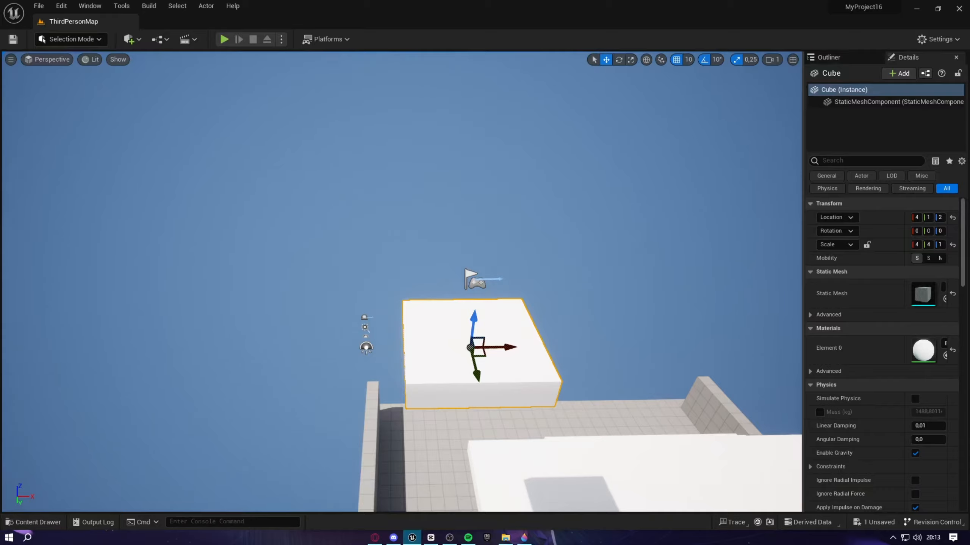
{"action": "key", "text": "alt+p"}
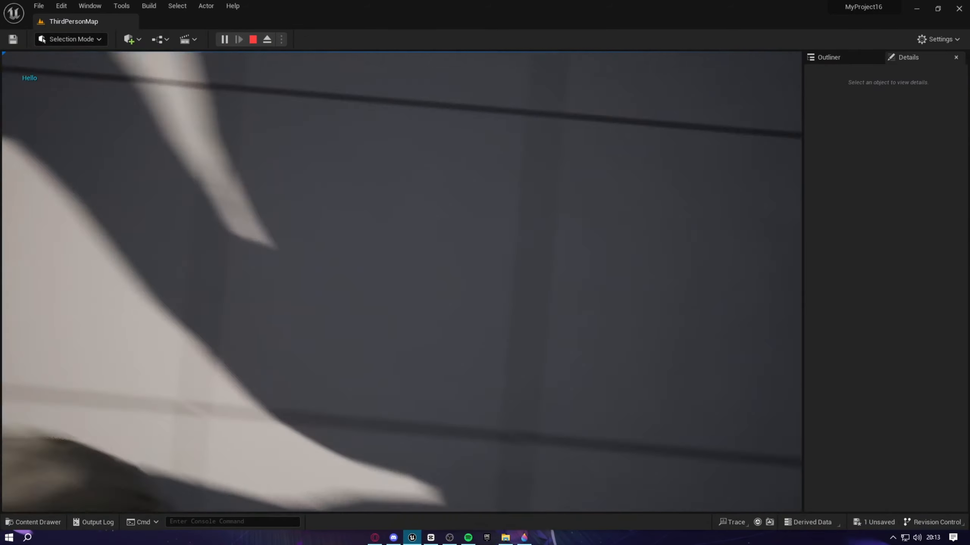
{"action": "key", "text": "Escape"}
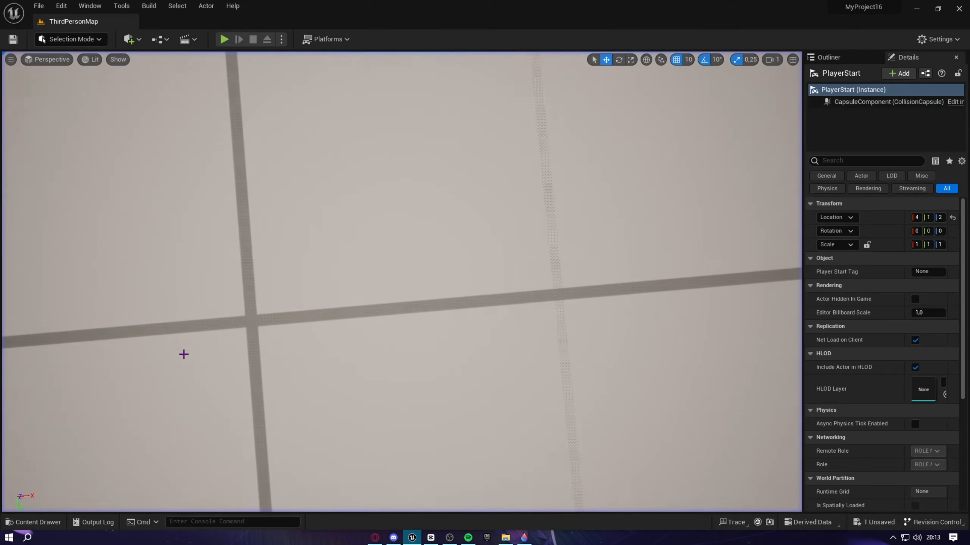
- Move the PlayerStart down from the roof block to the ground in front of the corridor entrance
{"action": "scroll", "coordinate": [311, 368], "scroll_direction": "down", "scroll_amount": 15}
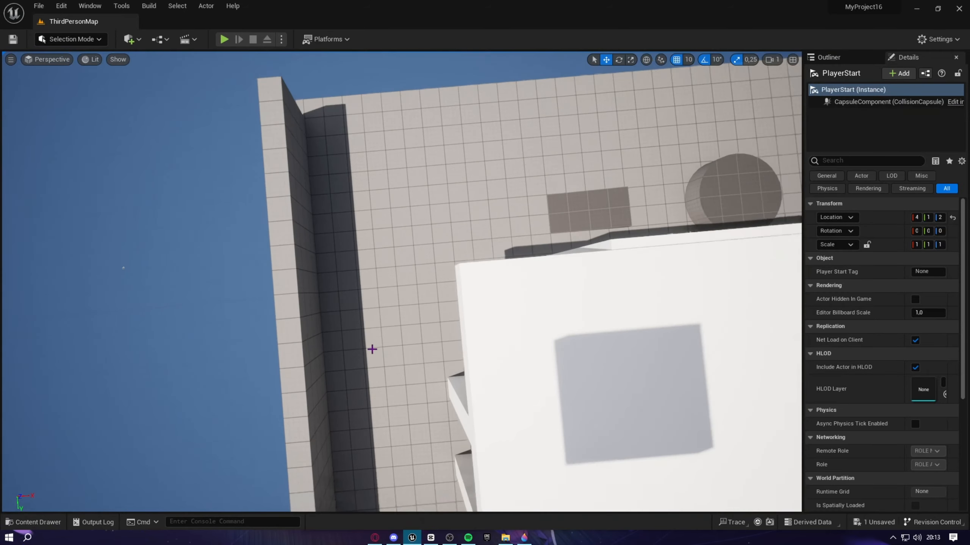
{"action": "scroll", "coordinate": [377, 345], "scroll_direction": "down", "scroll_amount": 12}
{"action": "right_click_drag", "start_coordinate": [397, 353], "coordinate": [535, 324]}
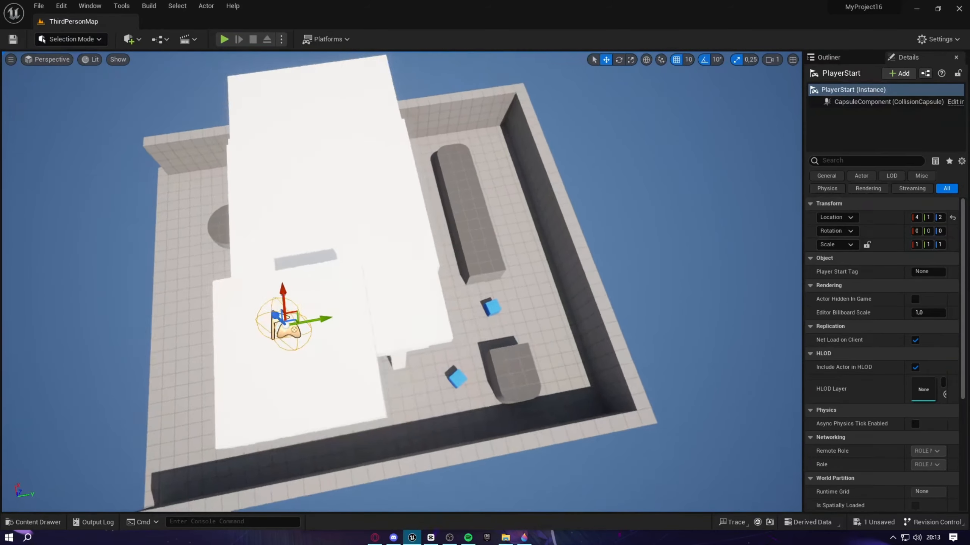
{"action": "right_click_drag", "start_coordinate": [359, 291], "coordinate": [237, 286]}
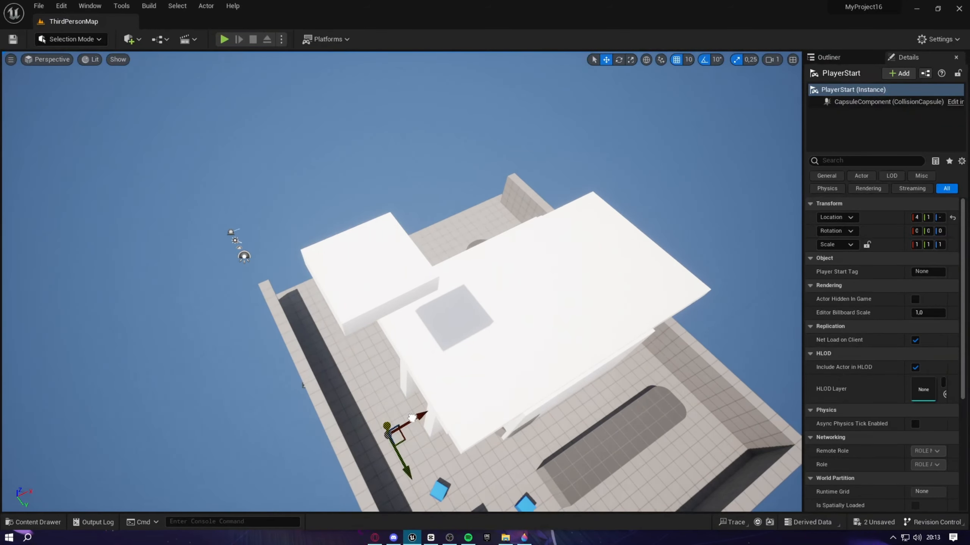
{"action": "mouse_move", "coordinate": [409, 398]}
{"action": "right_mouse_down"}
{"action": "mouse_move", "coordinate": [411, 445]}
{"action": "mouse_move", "coordinate": [408, 413]}
{"action": "mouse_move", "coordinate": [391, 388]}
{"action": "mouse_move", "coordinate": [393, 405]}
{"action": "right_mouse_up"}
{"action": "key", "text": "w"}
- Playtest the jumpscare by walking through the corridor to the Monster, and stop the session
{"action": "left_click", "coordinate": [225, 39]}
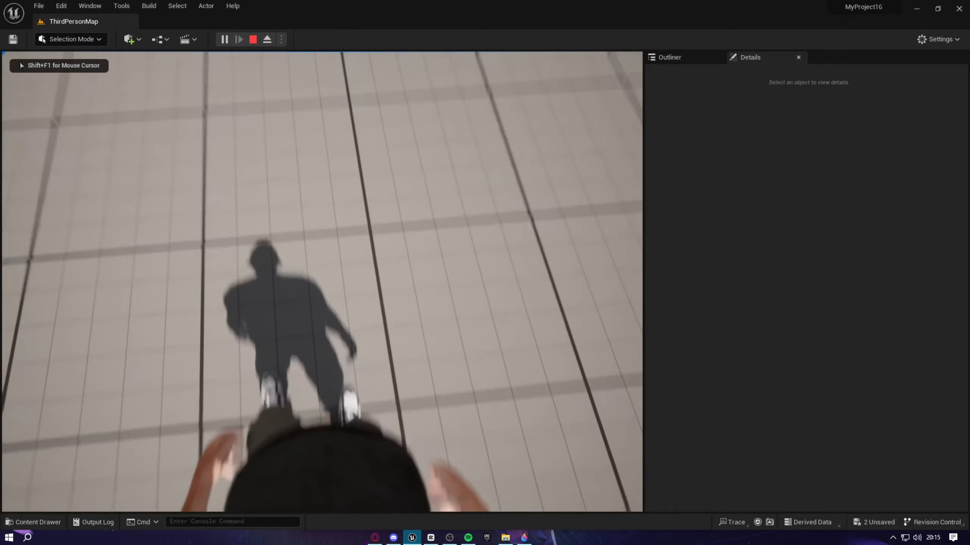
{"action": "key", "text": "w"}
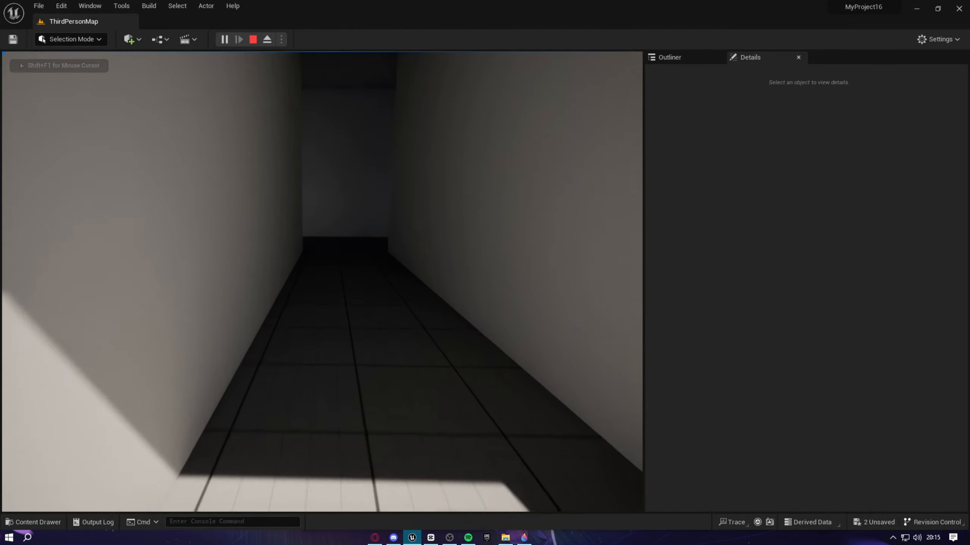
{"action": "key", "text": "w"}
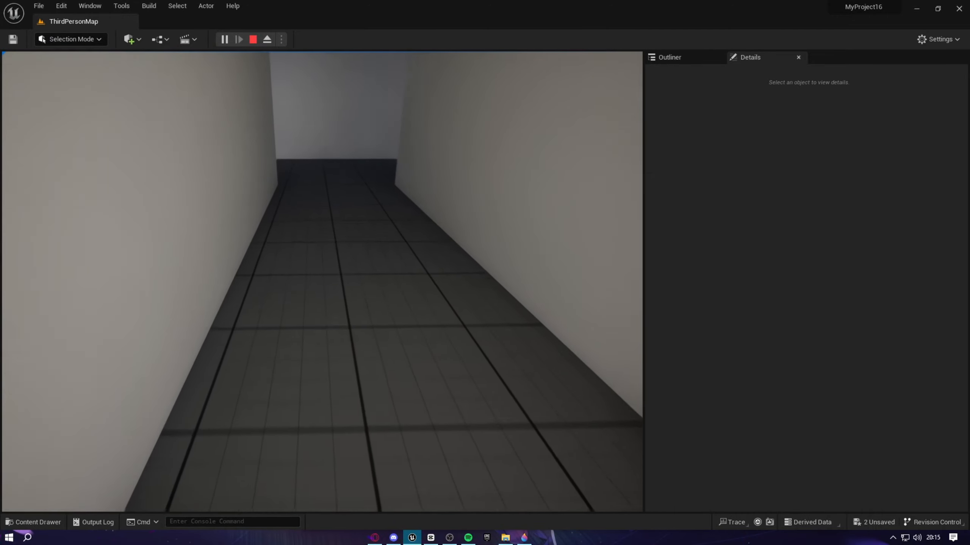
{"action": "key", "text": "w"}
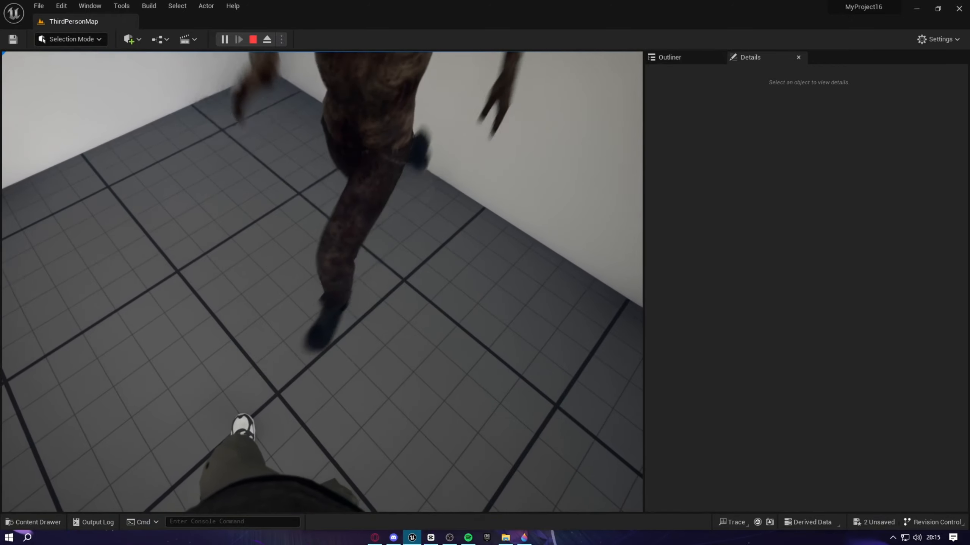
{"action": "key", "text": "s"}
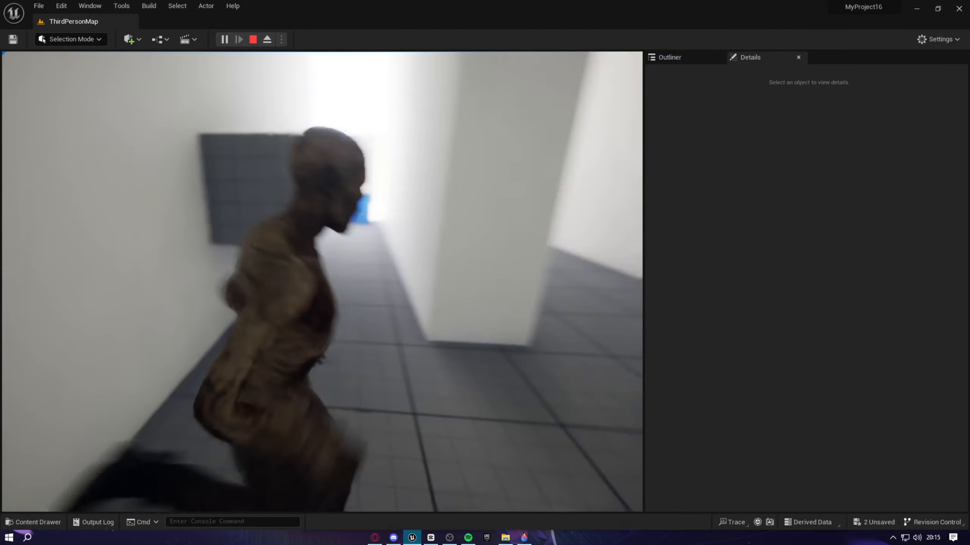
{"action": "key", "text": "w"}
{"action": "key", "text": "a"}
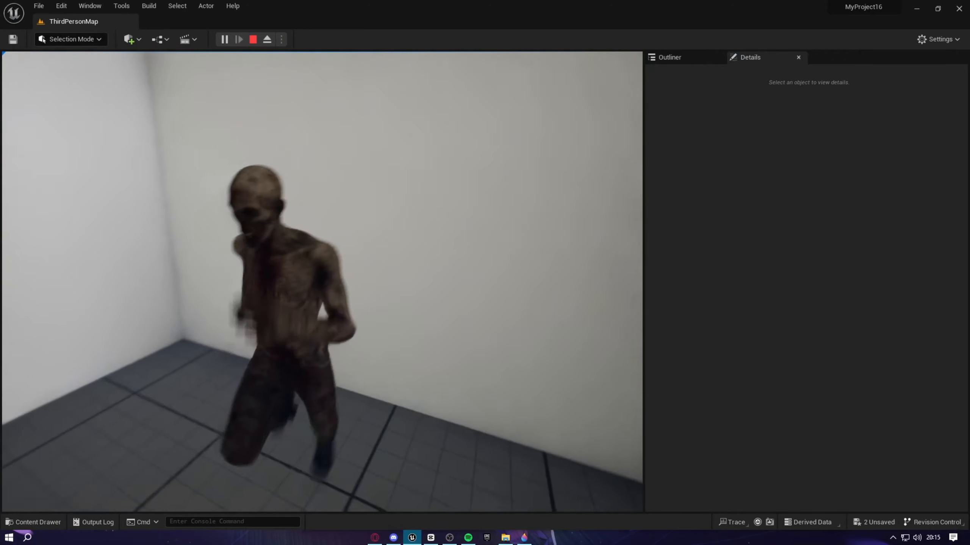
{"action": "key", "text": "Escape"}
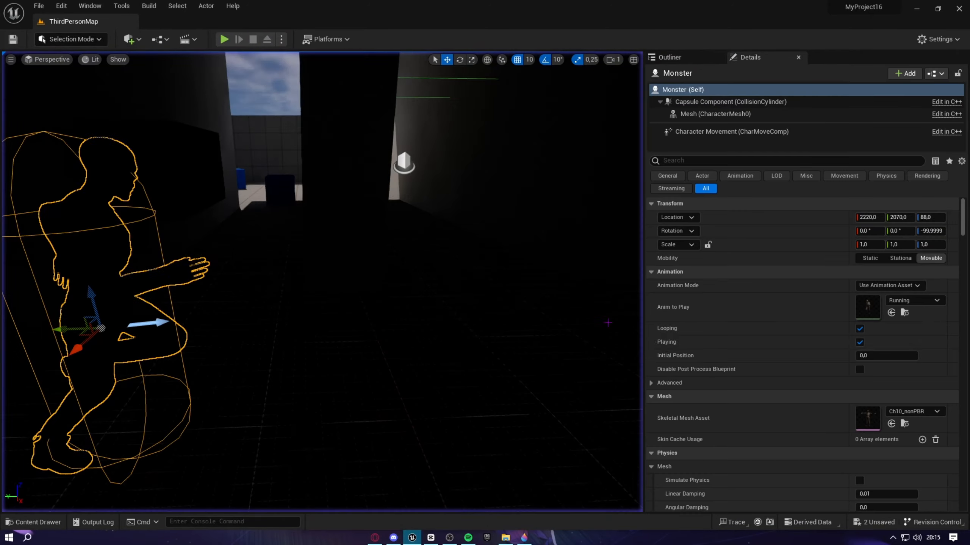
{"action": "key", "text": "s"}
{"action": "right_click_drag", "start_coordinate": [322, 282], "coordinate": [92, 283]}
{"action": "key", "text": "s"}
{"action": "left_click", "coordinate": [133, 34]}
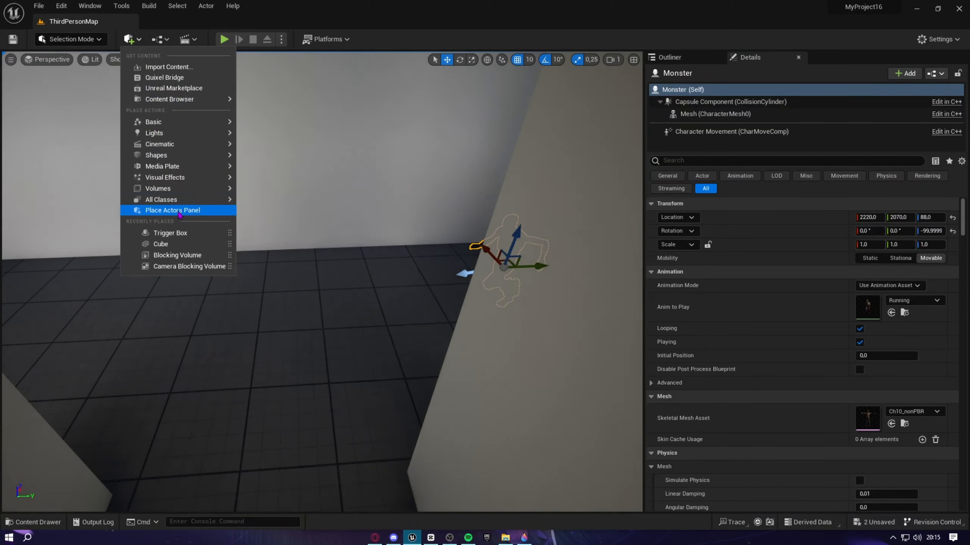
{"action": "mouse_move", "coordinate": [172, 200]}
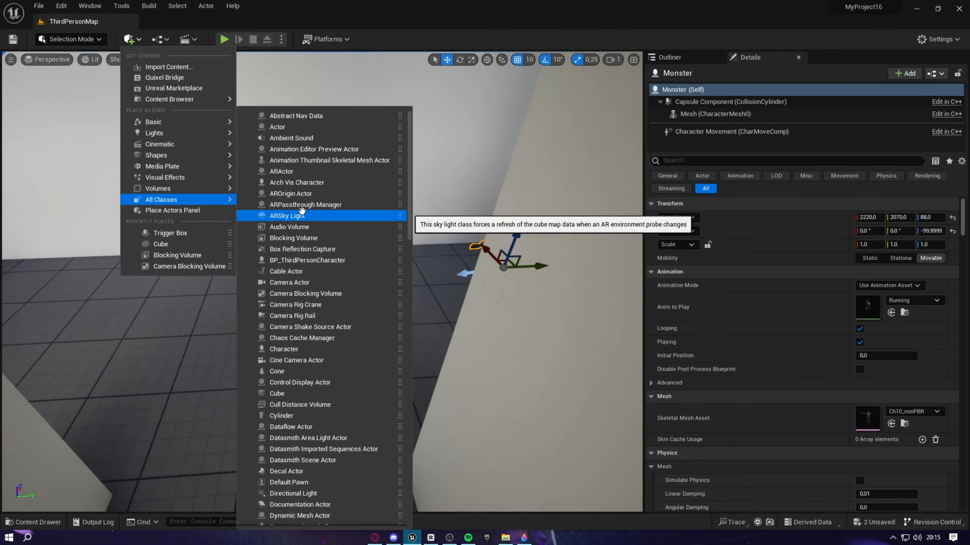
{"action": "type", "text": "nab"}
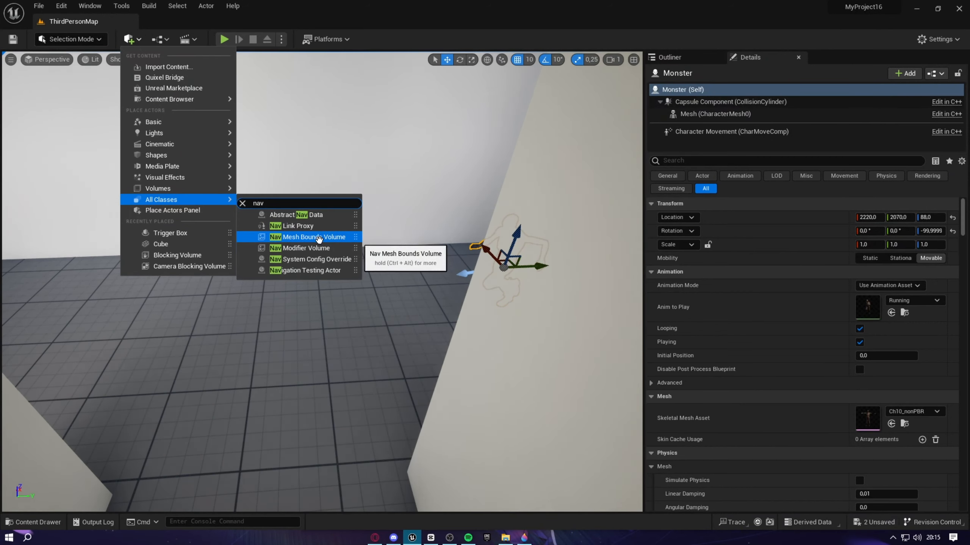
{"action": "left_click", "coordinate": [319, 237]}
{"action": "key", "text": "f"}
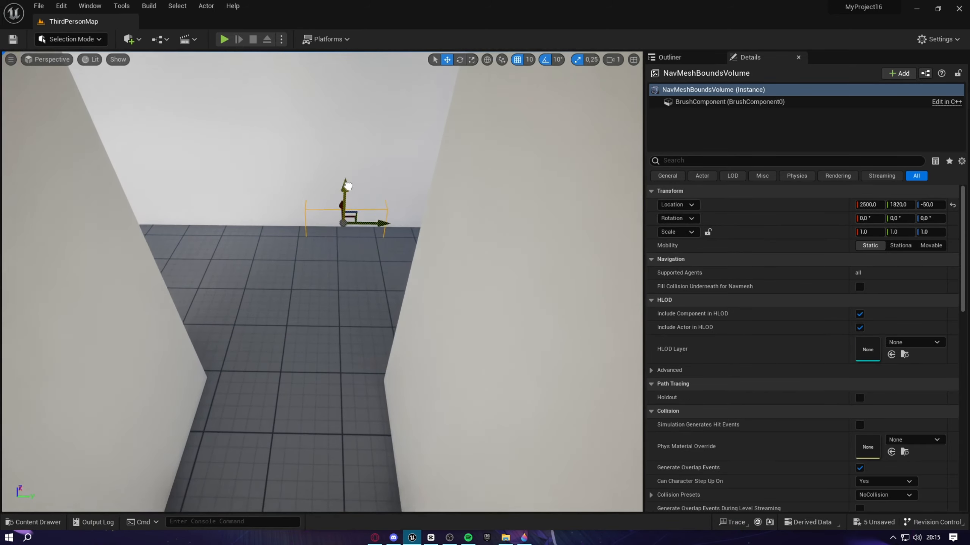
{"action": "left_click_drag", "start_coordinate": [347, 166], "coordinate": [357, 221]}
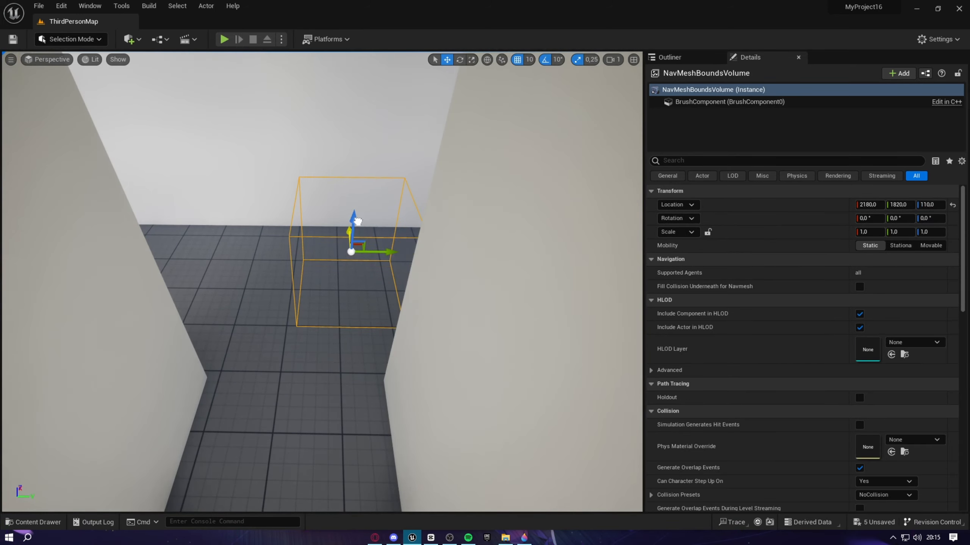
{"action": "key", "text": "Delete"}
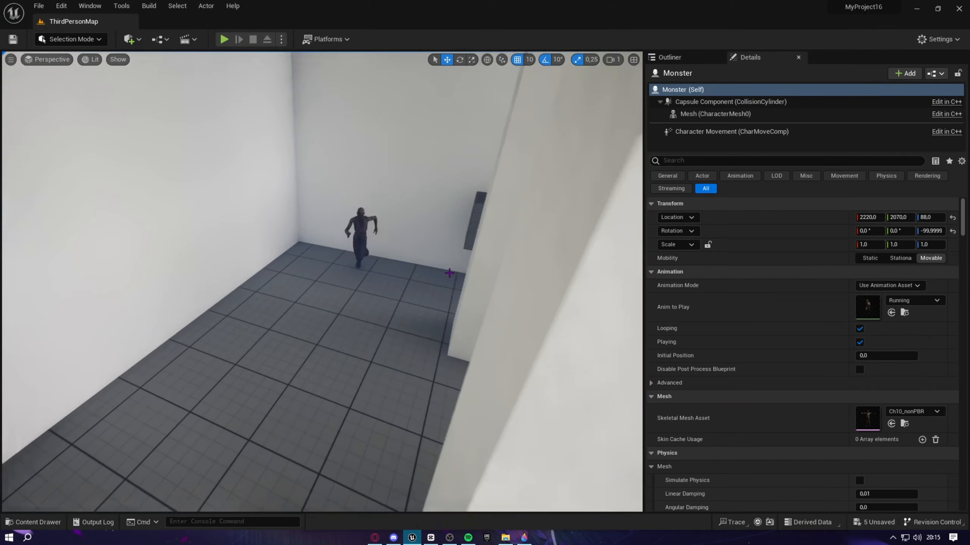
- Place a Nav Mesh Bounds Volume on the floor of the Monster's room at about X 2260, Y 1830
{"action": "left_click", "coordinate": [288, 337]}
{"action": "mouse_move", "coordinate": [288, 337]}
{"action": "right_mouse_down"}
{"action": "mouse_move", "coordinate": [336, 344]}
{"action": "mouse_move", "coordinate": [412, 329]}
{"action": "mouse_move", "coordinate": [485, 359]}
{"action": "mouse_move", "coordinate": [339, 355]}
{"action": "mouse_move", "coordinate": [321, 348]}
{"action": "mouse_move", "coordinate": [336, 340]}
{"action": "mouse_move", "coordinate": [305, 342]}
{"action": "right_mouse_up"}
{"action": "left_click", "coordinate": [126, 39]}
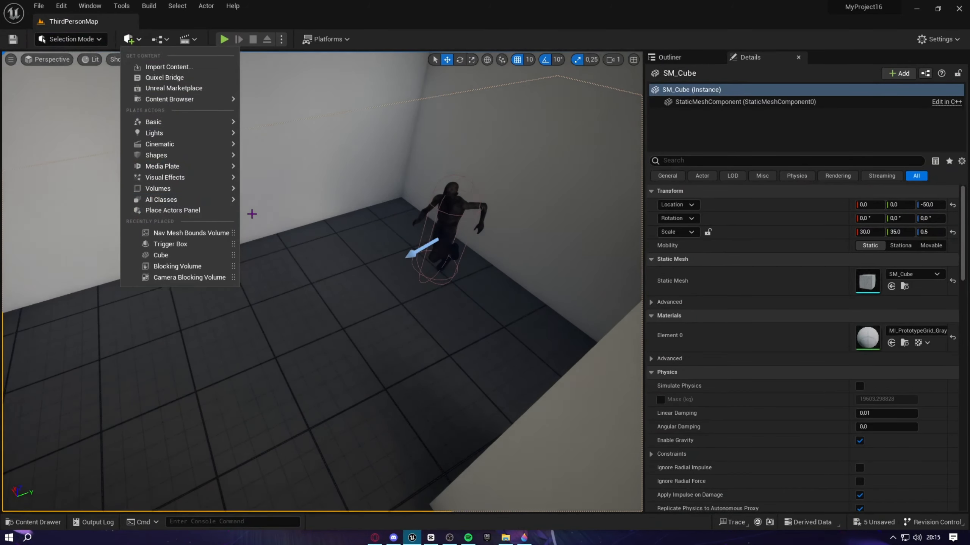
{"action": "mouse_move", "coordinate": [172, 199]}
{"action": "type", "text": "nab"}
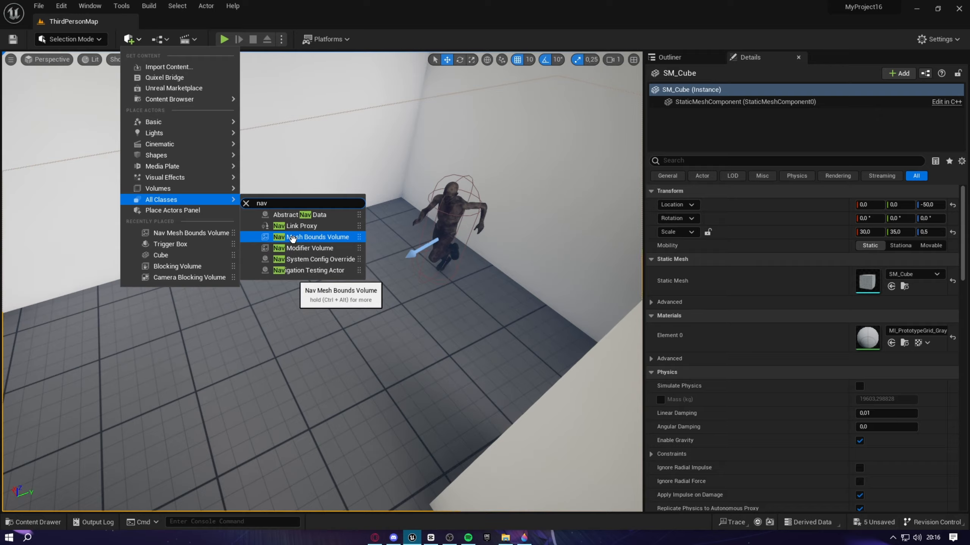
{"action": "left_click_drag", "start_coordinate": [295, 237], "coordinate": [282, 316]}
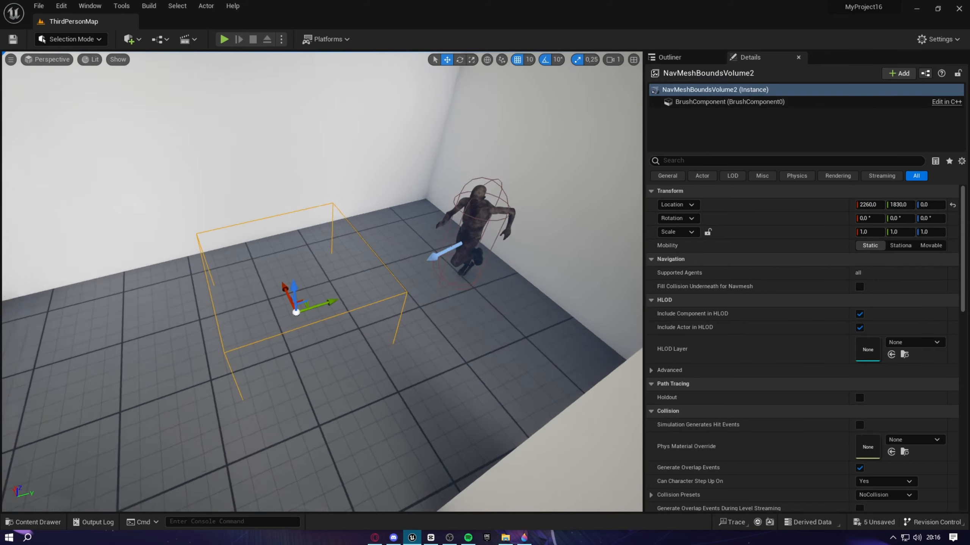
- Raise the Nav Mesh Bounds Volume to Z 160 and scale it to 3.75 on X and 9.75 on Y
{"action": "right_click_drag", "start_coordinate": [286, 316], "coordinate": [252, 311]}
{"action": "left_click_drag", "start_coordinate": [338, 270], "coordinate": [352, 259]}
{"action": "right_click_drag", "start_coordinate": [352, 258], "coordinate": [382, 257]}
{"action": "left_click_drag", "start_coordinate": [281, 235], "coordinate": [292, 231]}
{"action": "right_click_drag", "start_coordinate": [236, 203], "coordinate": [82, 229]}
{"action": "left_click_drag", "start_coordinate": [345, 217], "coordinate": [404, 215]}
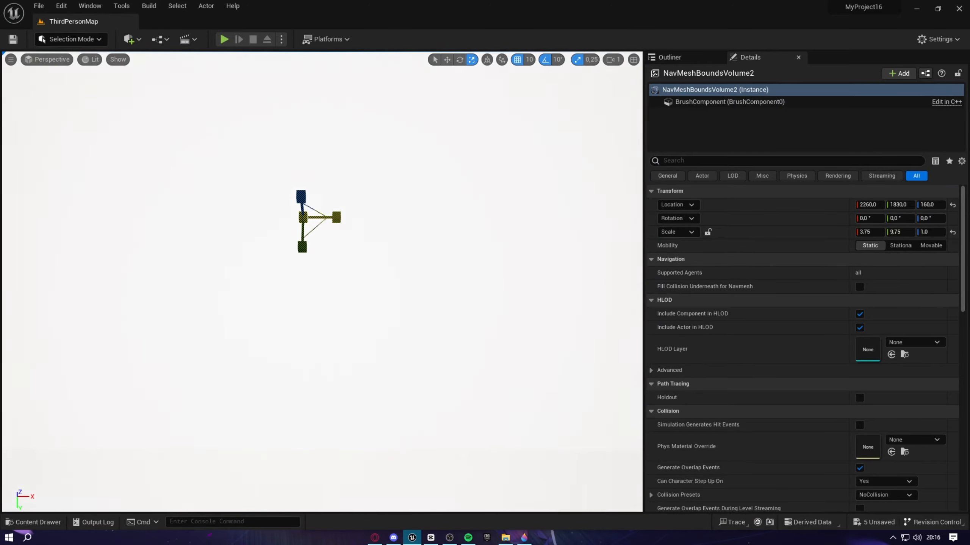
- Enlarge the Nav Mesh Bounds Volume along X to a scale of 6.75 to cover more of the building
{"action": "right_click_drag", "start_coordinate": [405, 214], "coordinate": [87, 236]}
{"action": "right_click_drag", "start_coordinate": [429, 389], "coordinate": [335, 190]}
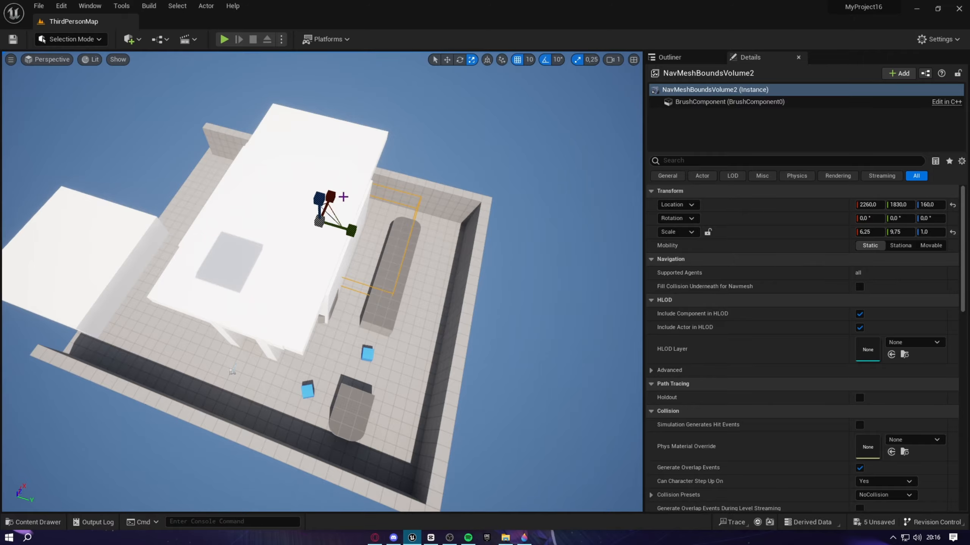
{"action": "right_click_drag", "start_coordinate": [343, 197], "coordinate": [343, 197]}
{"action": "key", "text": "s"}
{"action": "key", "text": "w"}
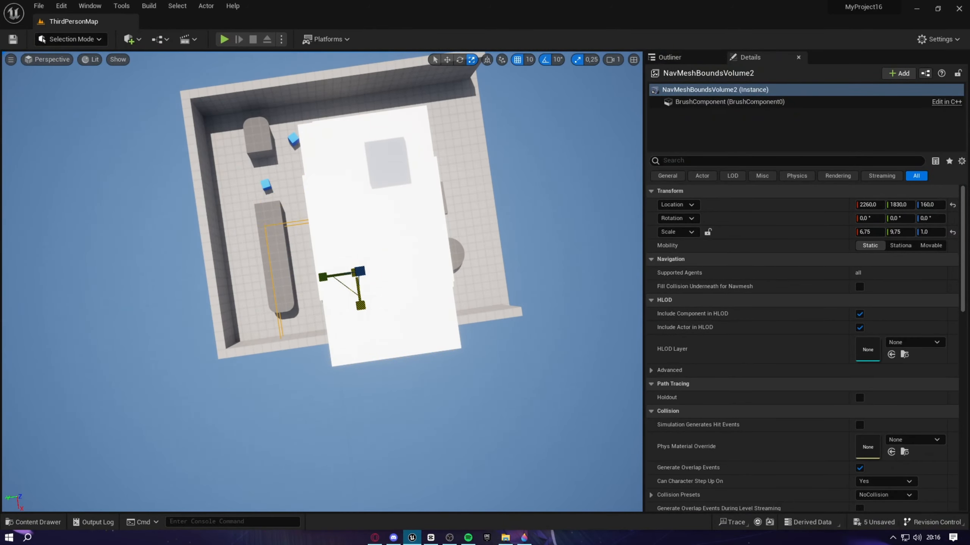
{"action": "right_click_drag", "start_coordinate": [361, 304], "coordinate": [362, 304]}
{"action": "key", "text": "w"}
{"action": "key", "text": "s"}
{"action": "key", "text": "w"}
- Playtest the jumpscare with the enlarged nav mesh volume by walking through the corridor to the Monster's room, and stop the session
{"action": "left_click", "coordinate": [224, 39]}
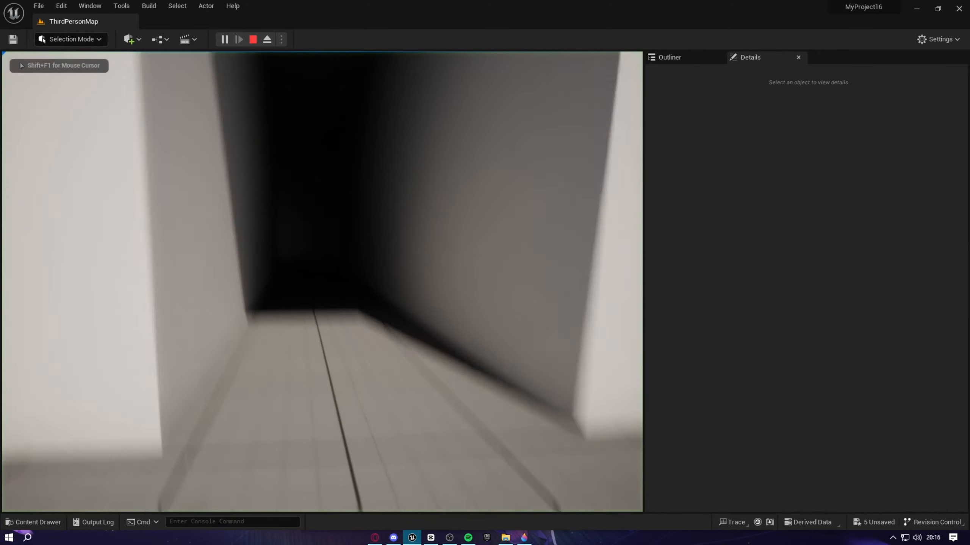
{"action": "key", "text": "w"}
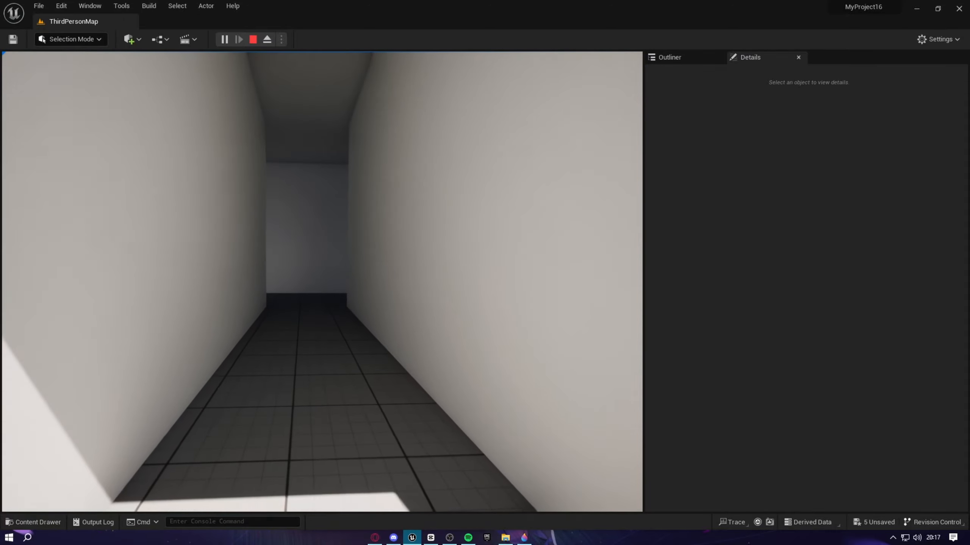
{"action": "key", "text": "w"}
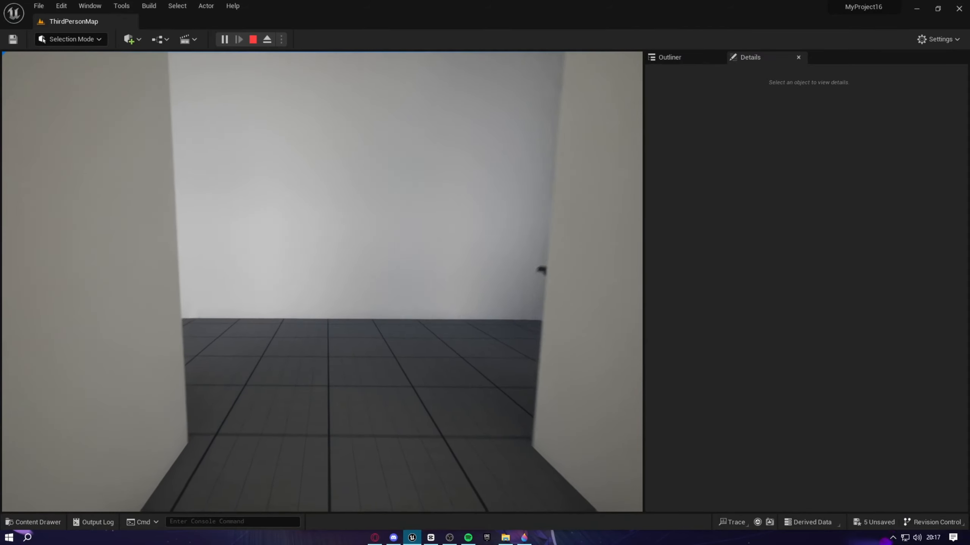
{"action": "key", "text": "Escape"}
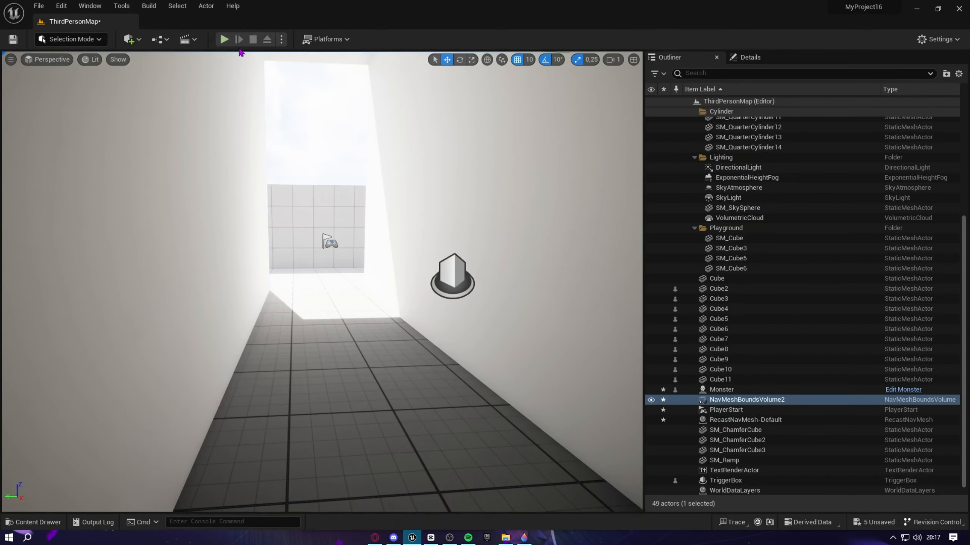
{"action": "left_click", "coordinate": [226, 40]}
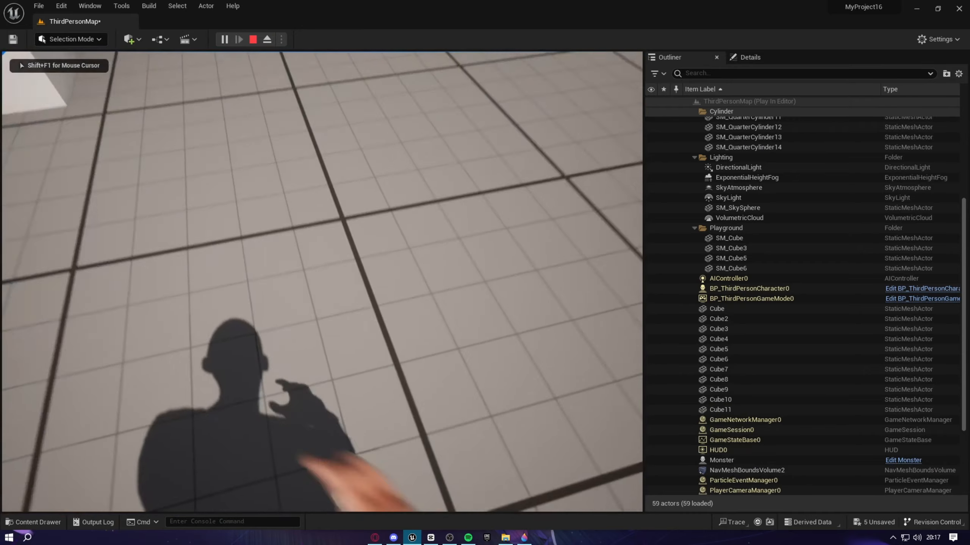
{"action": "key", "text": "Escape"}
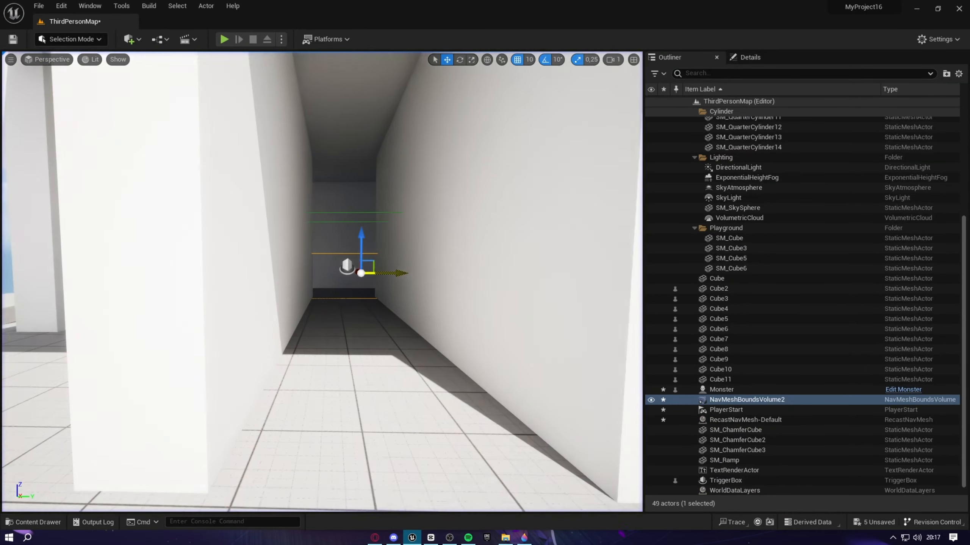
- Raise the Nav Mesh Bounds Volume slightly higher above the floor of the Monster's room
{"action": "key", "text": "w"}
{"action": "right_click_drag", "start_coordinate": [322, 282], "coordinate": [478, 290]}
{"action": "key", "text": "s"}
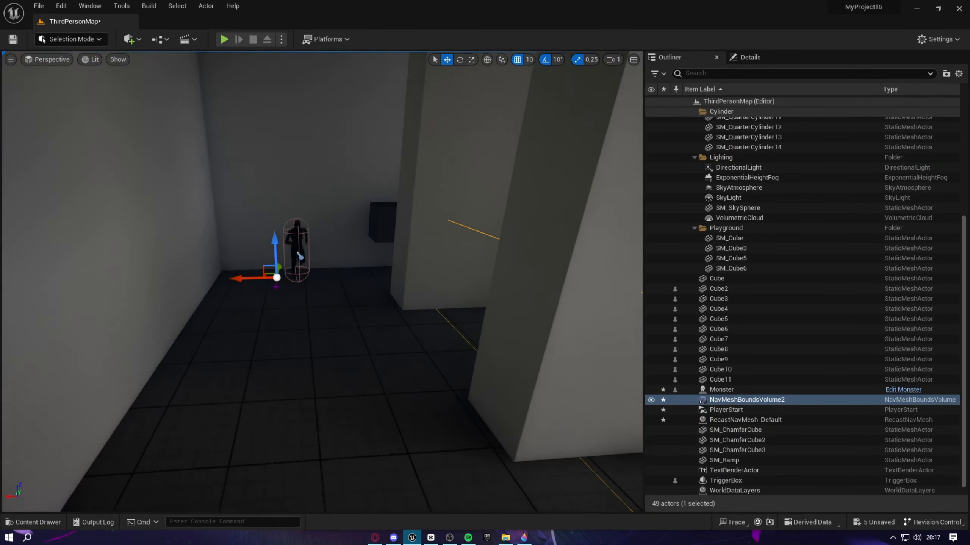
{"action": "left_click_drag", "start_coordinate": [275, 242], "coordinate": [274, 219]}
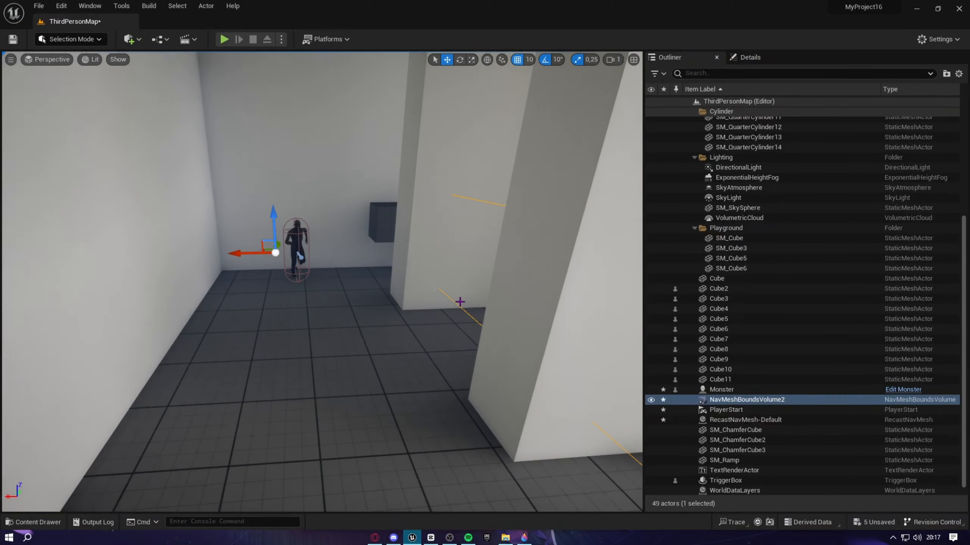
- Playtest the corridor jumpscare several times with the raised nav mesh volume, checking the Monster's run, and stop each session
{"action": "left_click", "coordinate": [224, 39]}
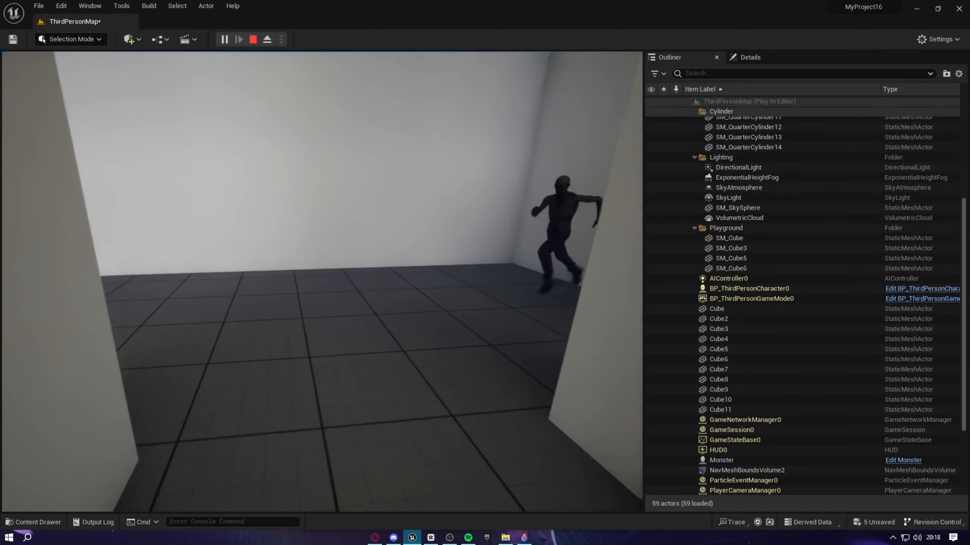
{"action": "key", "text": "Escape"}
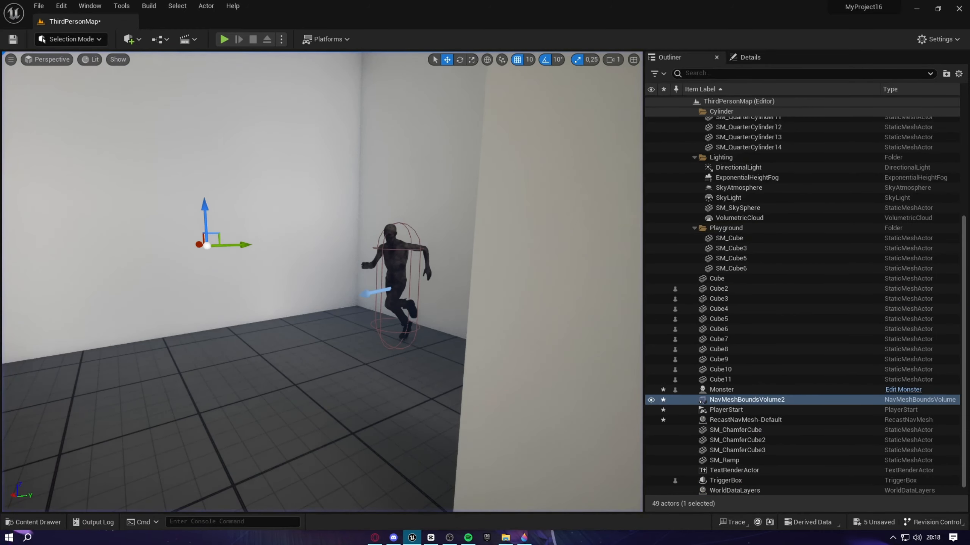
{"action": "right_click_drag", "start_coordinate": [322, 282], "coordinate": [458, 285]}
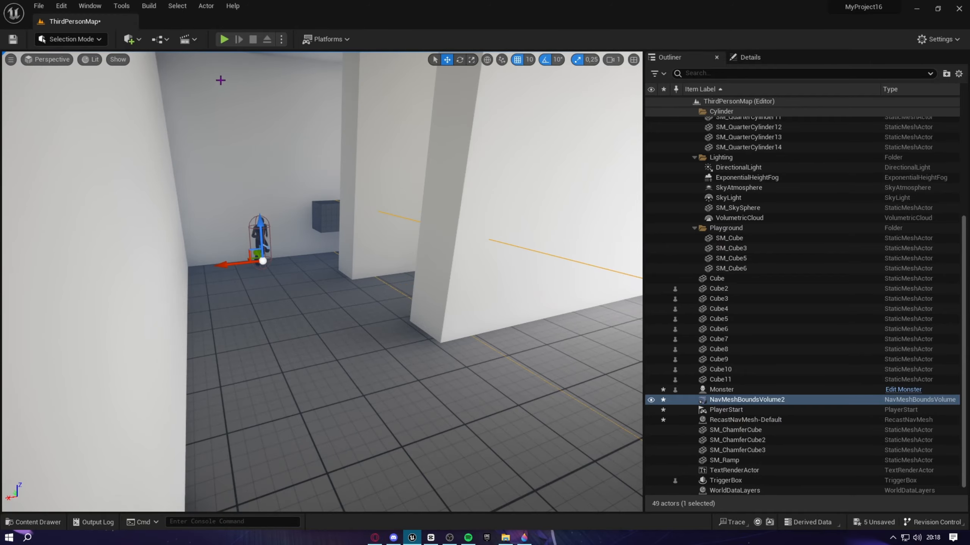
{"action": "left_click", "coordinate": [231, 39]}
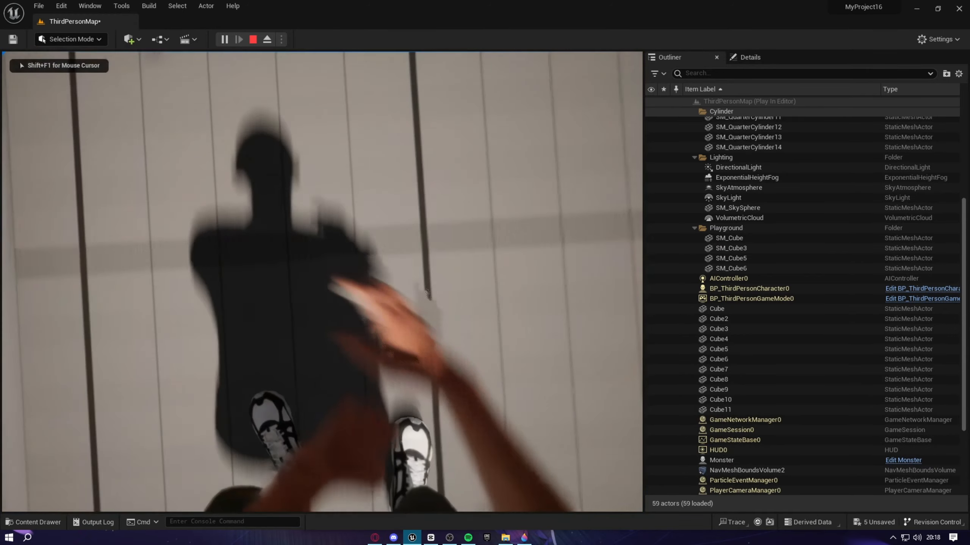
{"action": "key", "text": "w"}
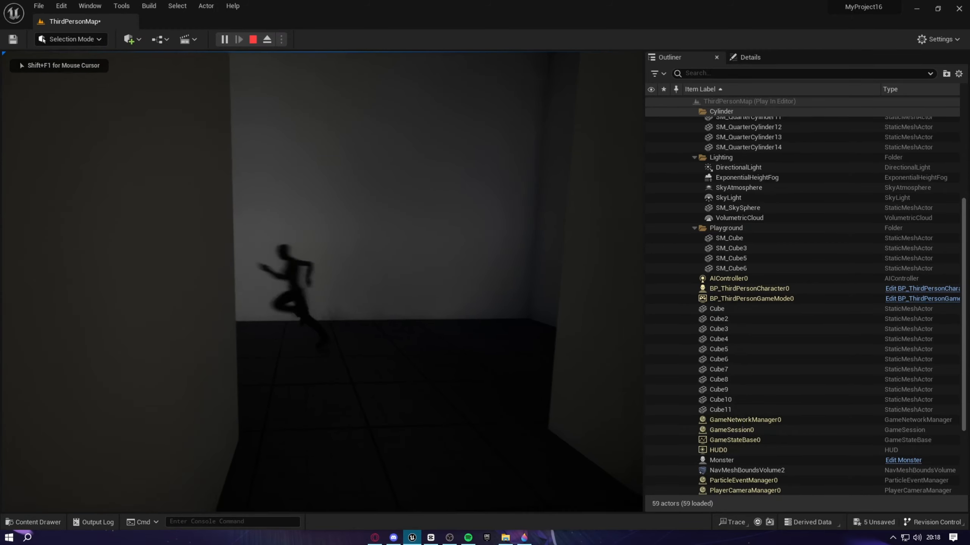
{"action": "key", "text": "Escape"}
{"action": "left_click", "coordinate": [225, 40]}
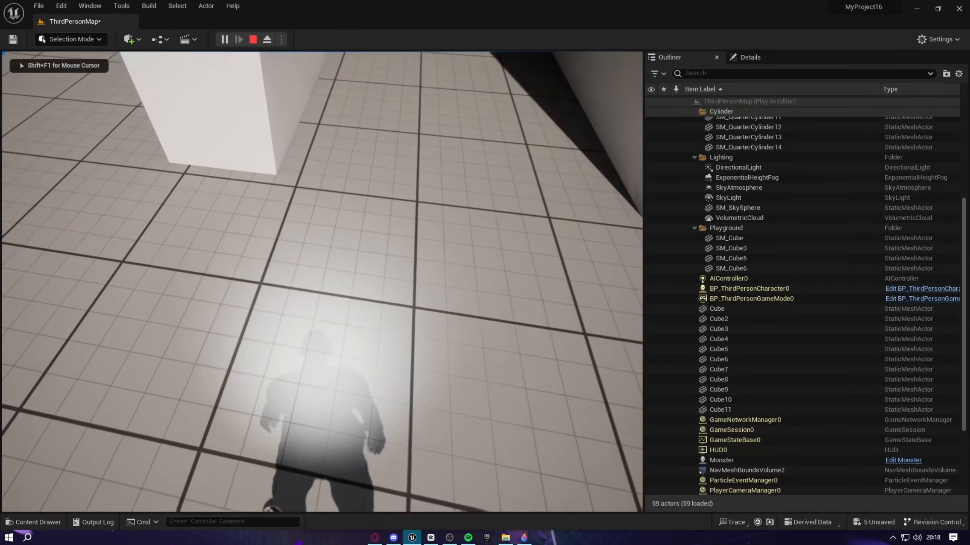
{"action": "key", "text": "Escape"}
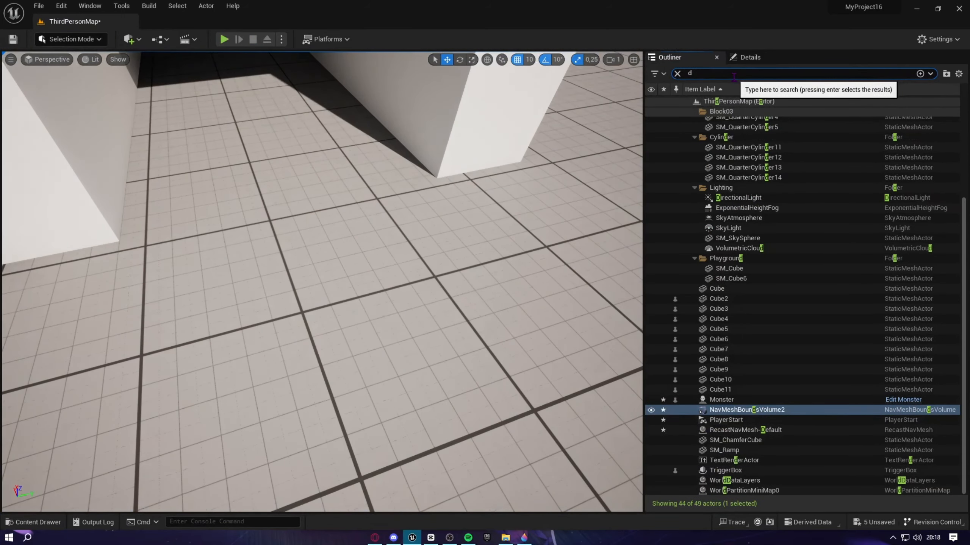
- Find the DirectionalLight in the level and set its intensity to 0 lux to darken the scene
{"action": "left_click", "coordinate": [748, 73]}
{"action": "type", "text": "dire"}
{"action": "left_click", "coordinate": [738, 122]}
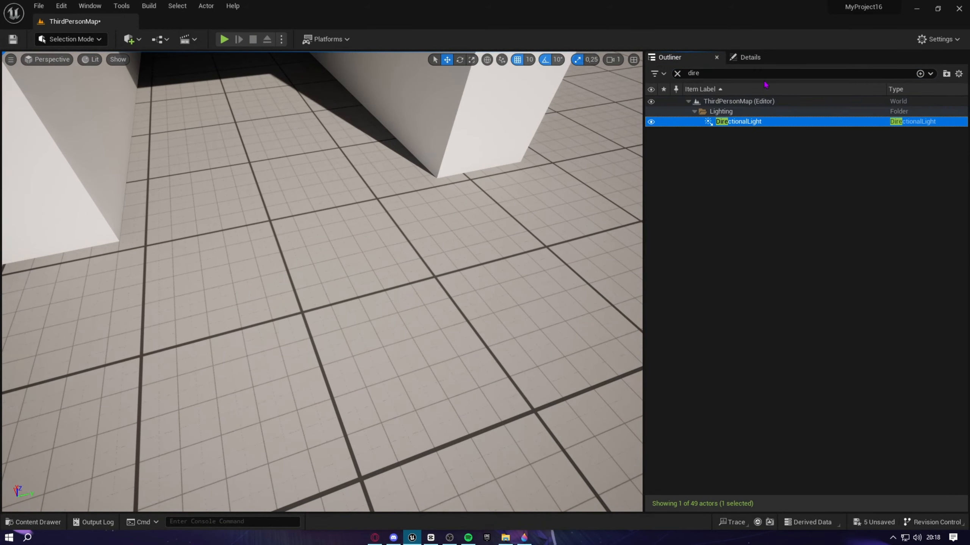
{"action": "left_click", "coordinate": [749, 58]}
{"action": "left_click_drag", "start_coordinate": [879, 278], "coordinate": [857, 278]}
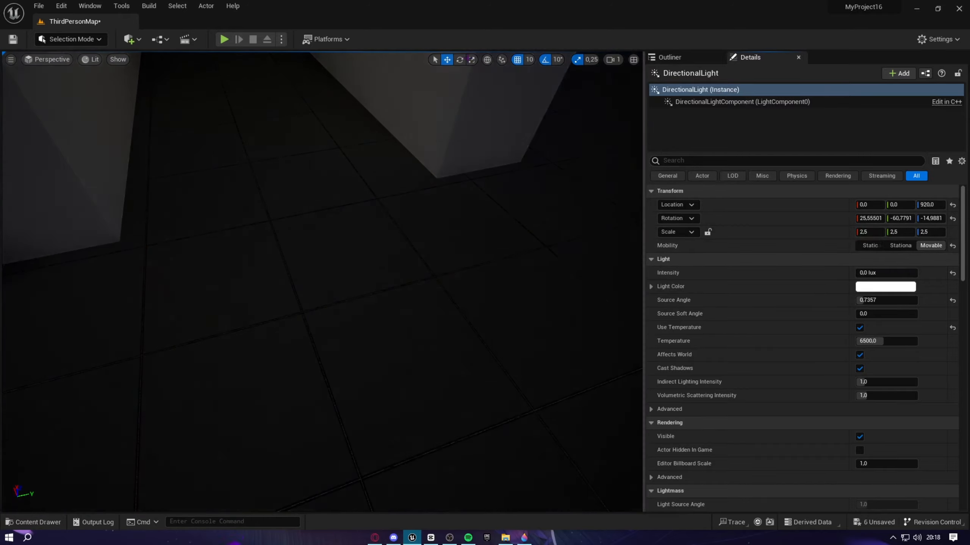
- Playtest the jumpscare in the dark by walking down the corridor and following the Monster into its room, and stop the session
{"action": "left_click", "coordinate": [224, 40]}
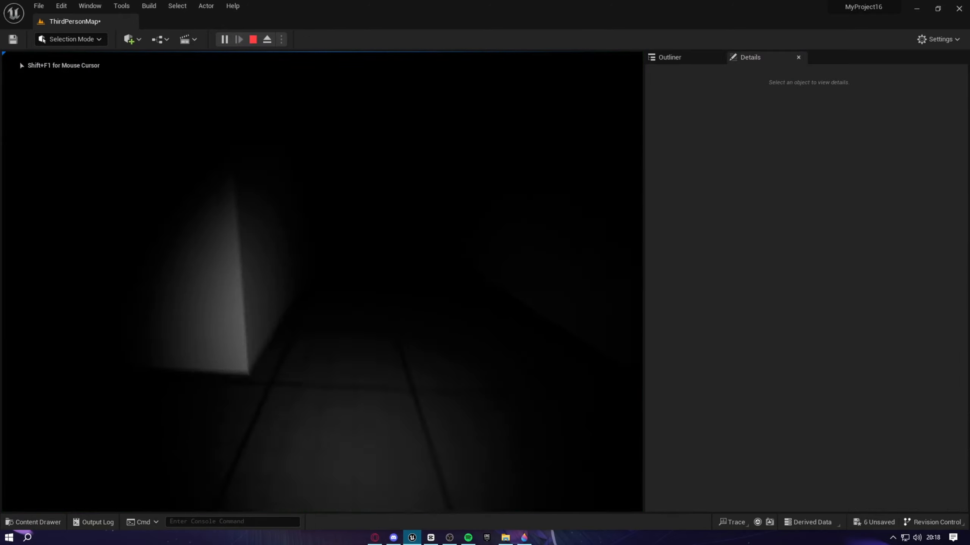
{"action": "key", "text": "w"}
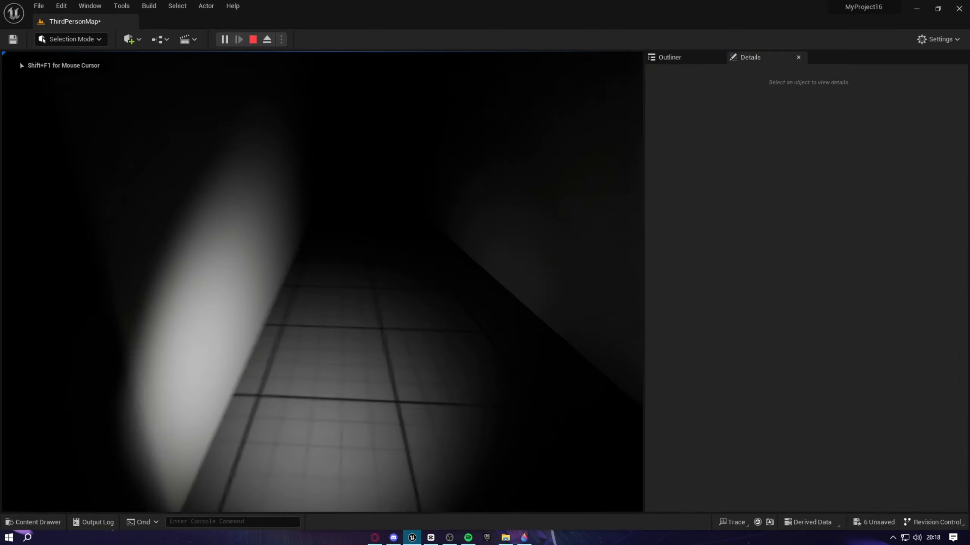
{"action": "key", "text": "w"}
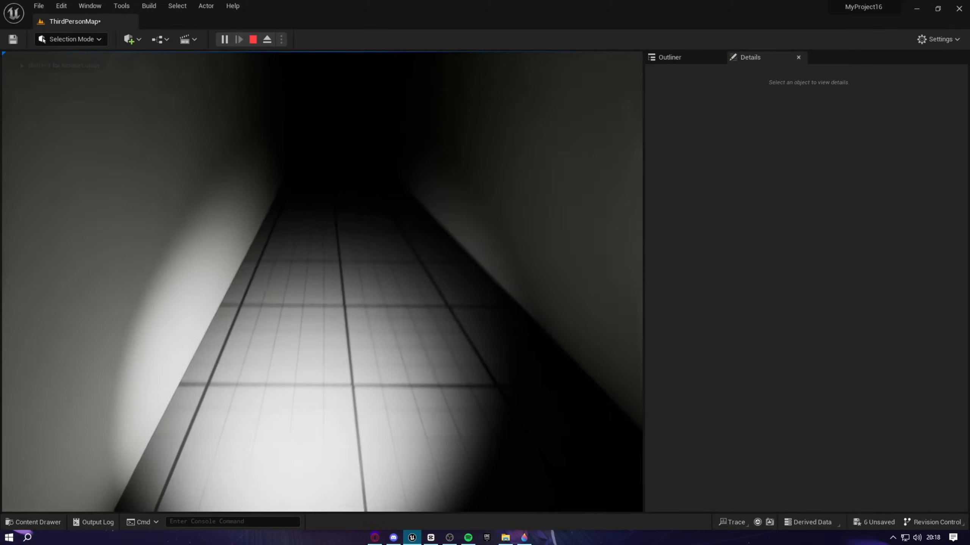
{"action": "key", "text": "w"}
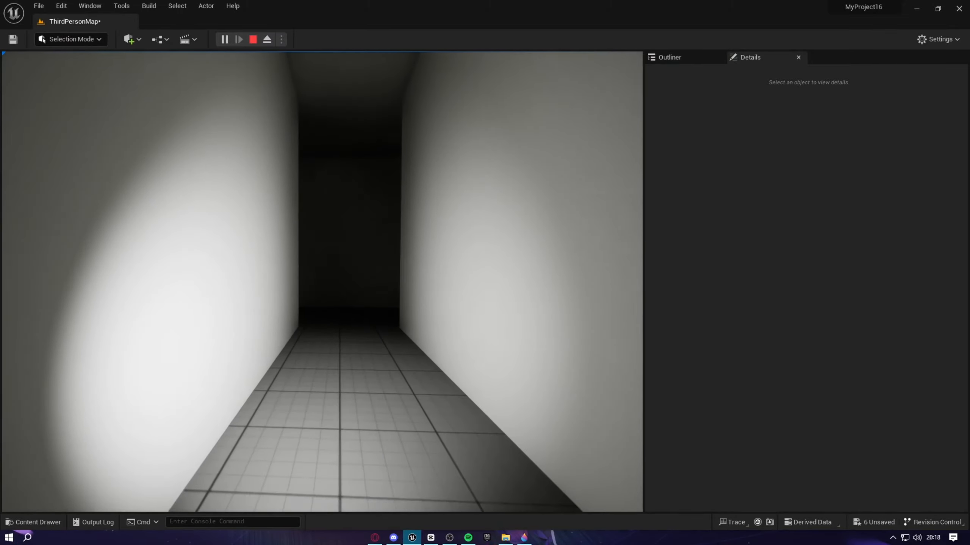
{"action": "key", "text": "w"}
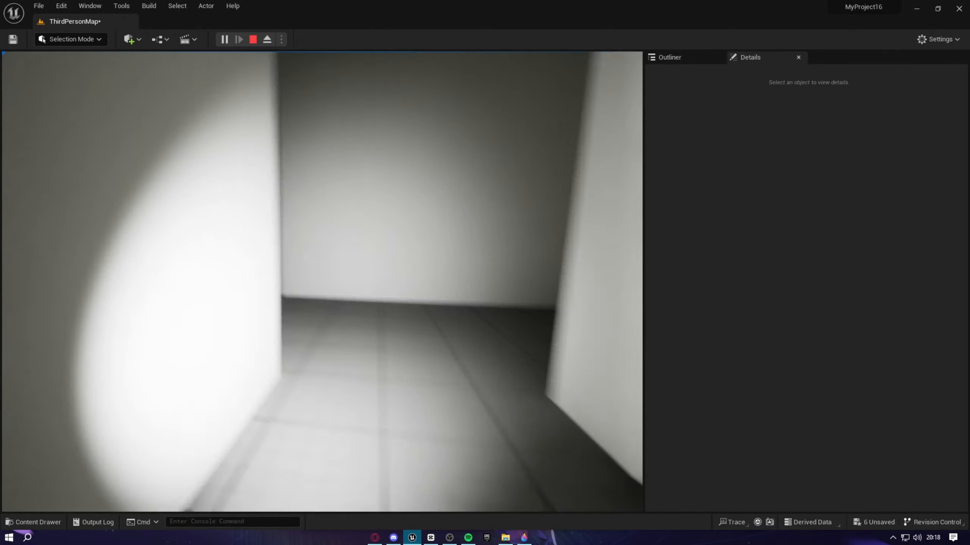
{"action": "key", "text": "w"}
{"action": "key", "text": "w"}
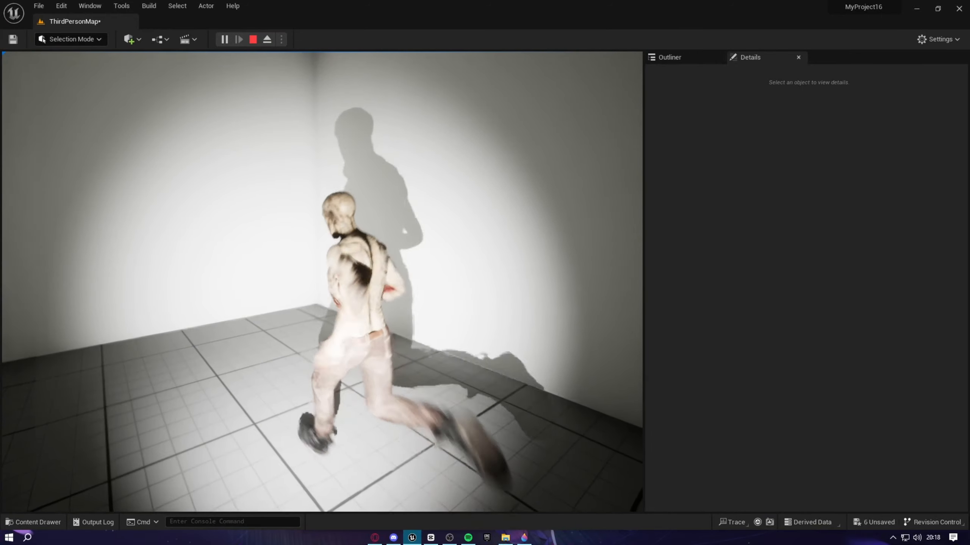
{"action": "key", "text": "Escape"}
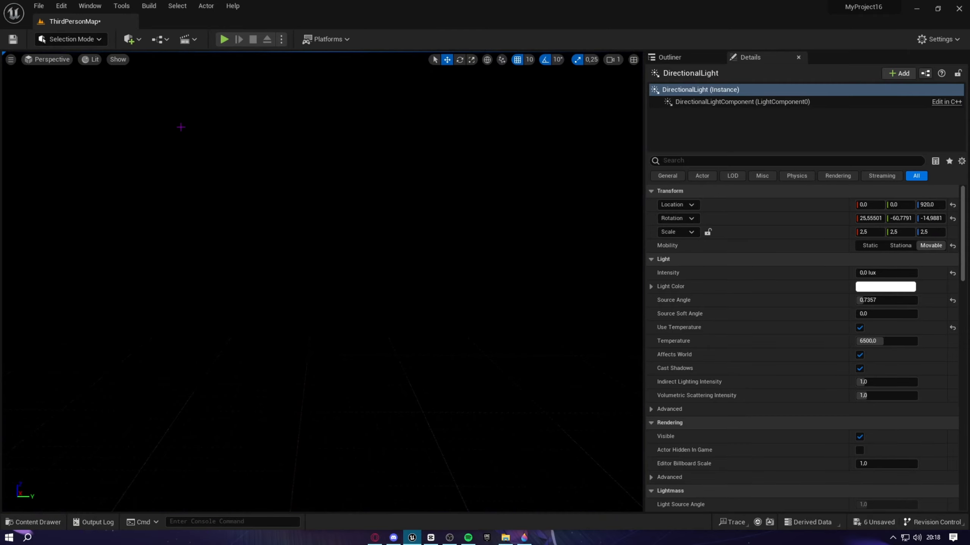
- In the Level Blueprint, add a Destroy Actor node on the AI MoveTo's On Success output, with the GET node's actor as its target
{"action": "left_click", "coordinate": [157, 39]}
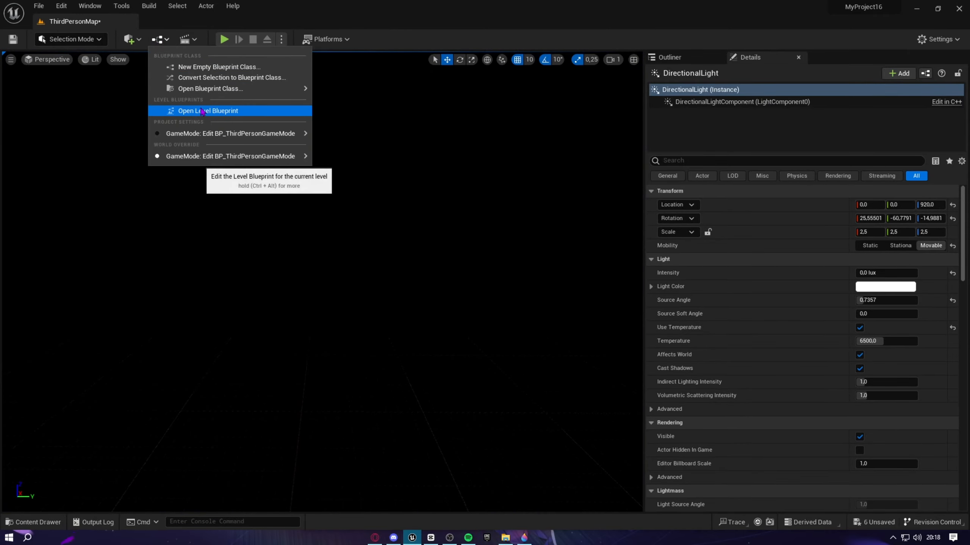
{"action": "left_click", "coordinate": [203, 110]}
{"action": "right_click_drag", "start_coordinate": [343, 252], "coordinate": [396, 322]}
{"action": "scroll", "coordinate": [396, 322], "scroll_direction": "up", "scroll_amount": 2}
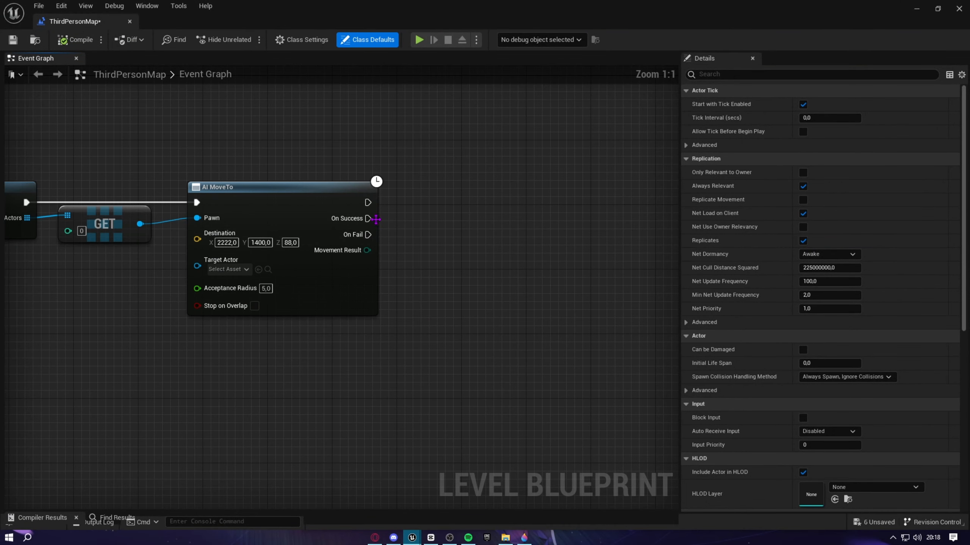
{"action": "left_click_drag", "start_coordinate": [376, 219], "coordinate": [473, 231]}
{"action": "left_click", "coordinate": [376, 226]}
{"action": "type", "text": "destroy"}
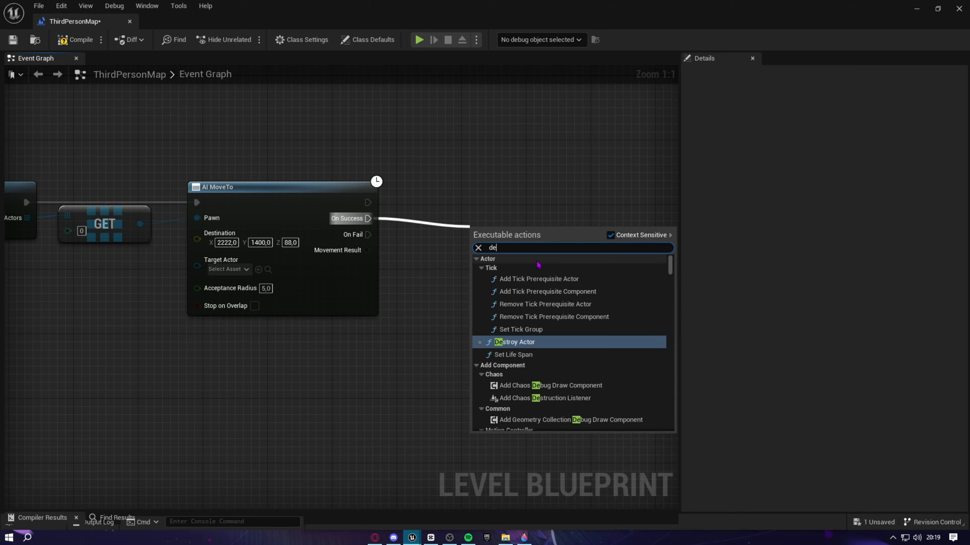
{"action": "left_click", "coordinate": [544, 268]}
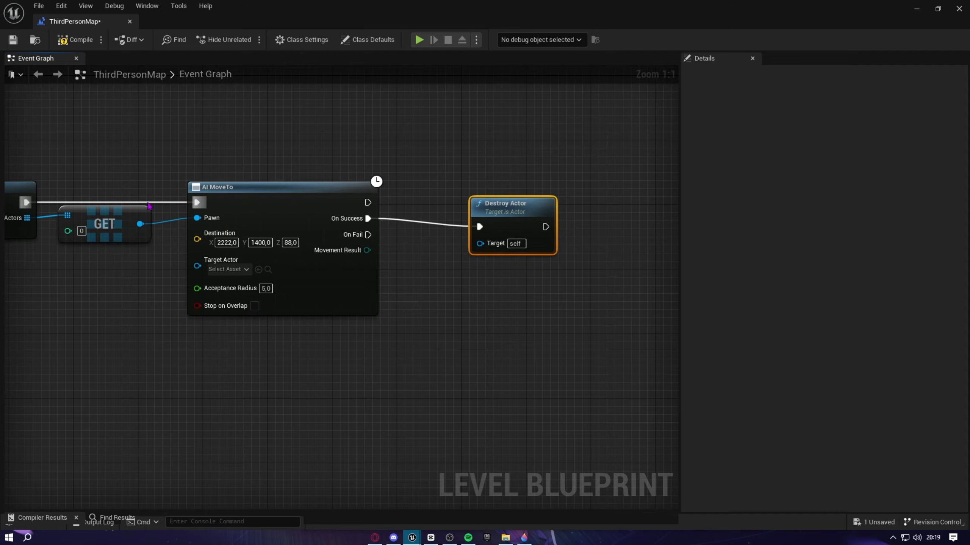
{"action": "left_click_drag", "start_coordinate": [140, 224], "coordinate": [397, 234]}
{"action": "left_click_drag", "start_coordinate": [484, 251], "coordinate": [482, 247]}
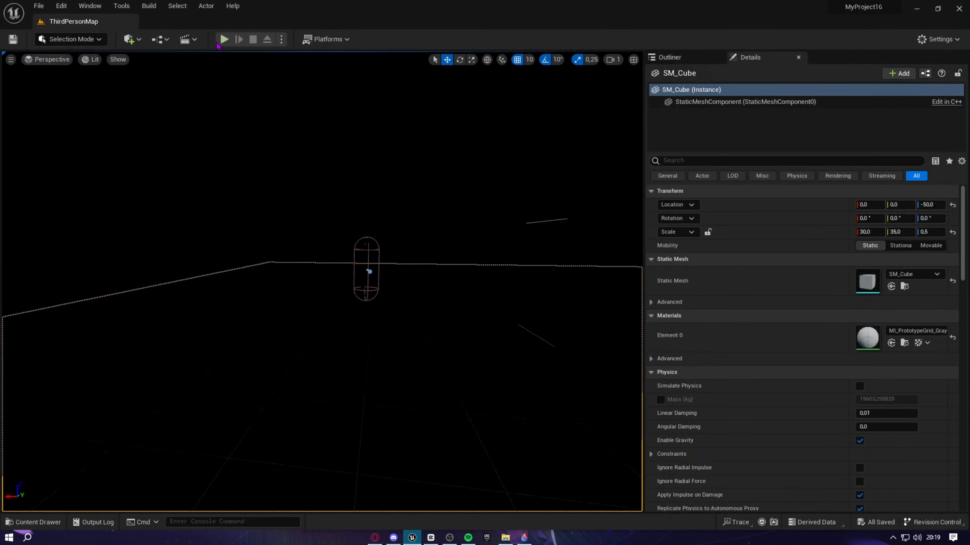
- Playtest the darkened corridor and search the Monster's room to check that the Monster is destroyed after its run
{"action": "left_click", "coordinate": [223, 40]}
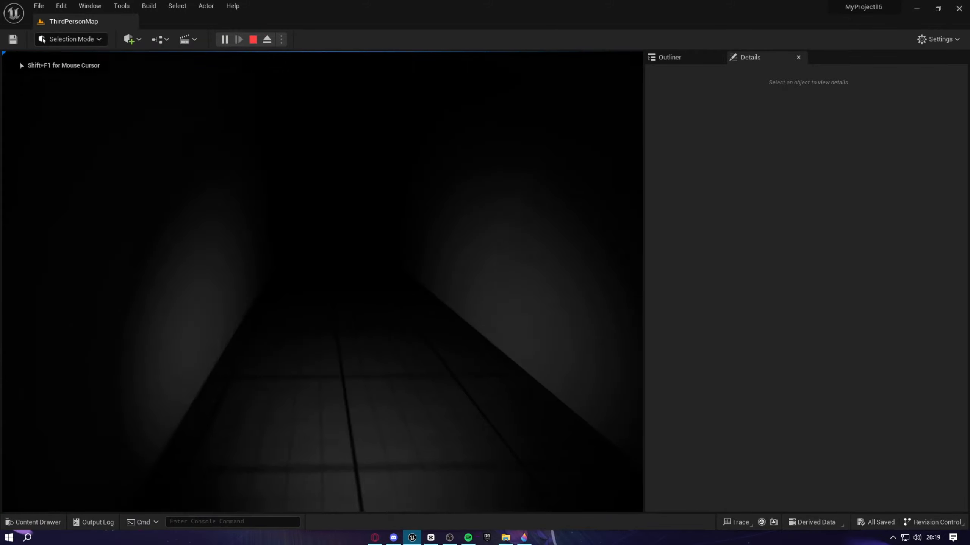
{"action": "key", "text": "w"}
{"action": "key", "text": "w"}
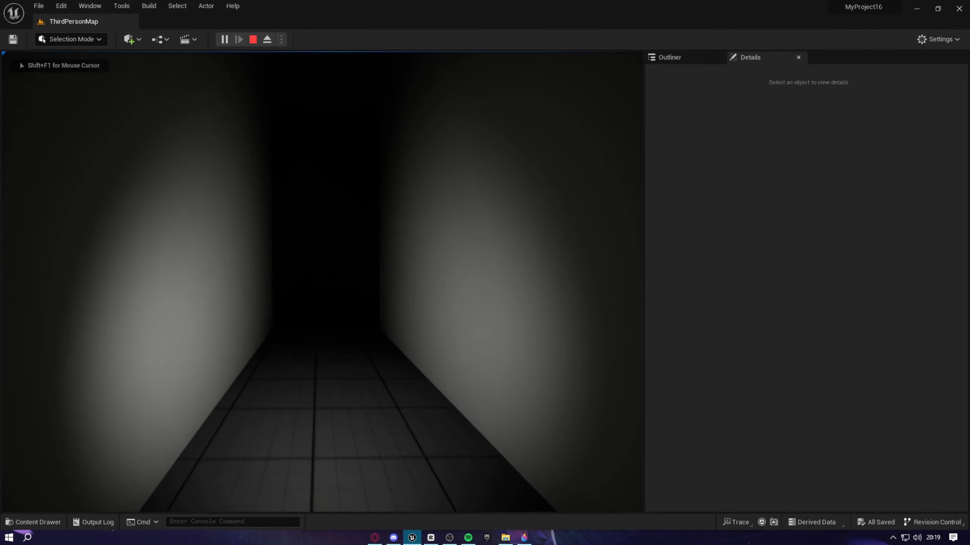
{"action": "key", "text": "w"}
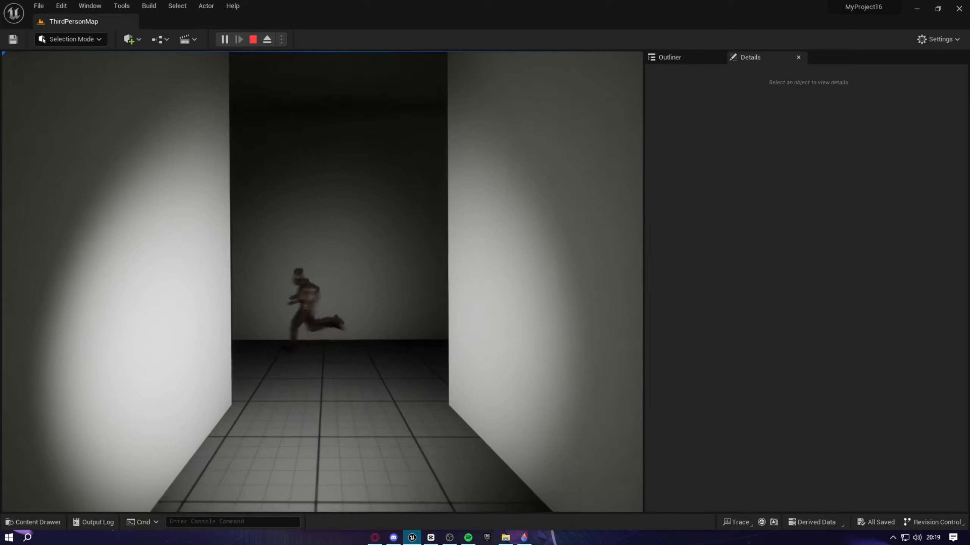
{"action": "key", "text": "w"}
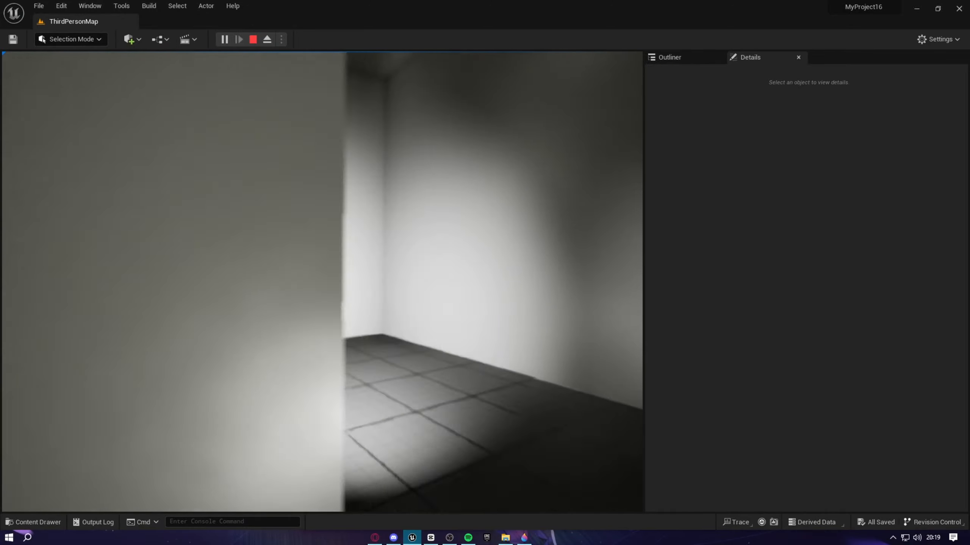
{"action": "key", "text": "w"}
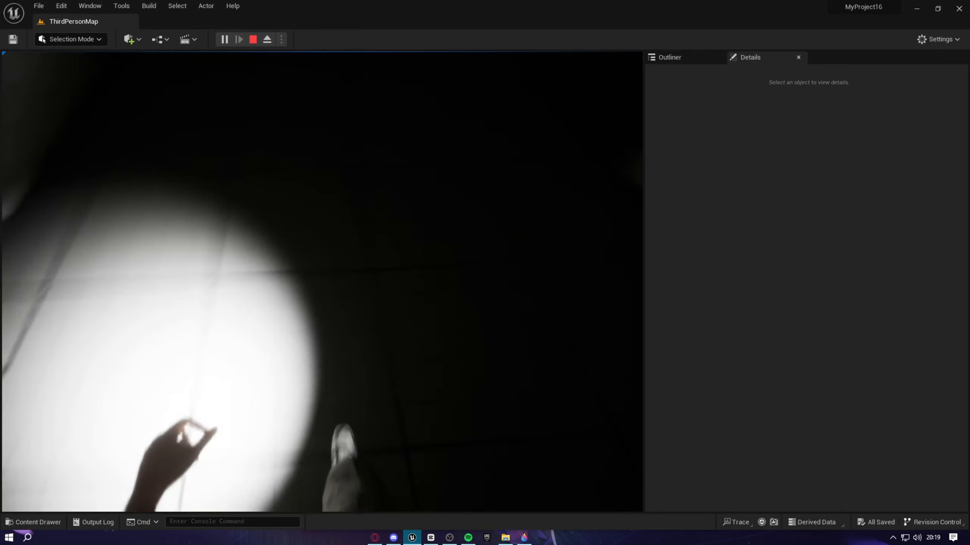
{"action": "key", "text": "w"}
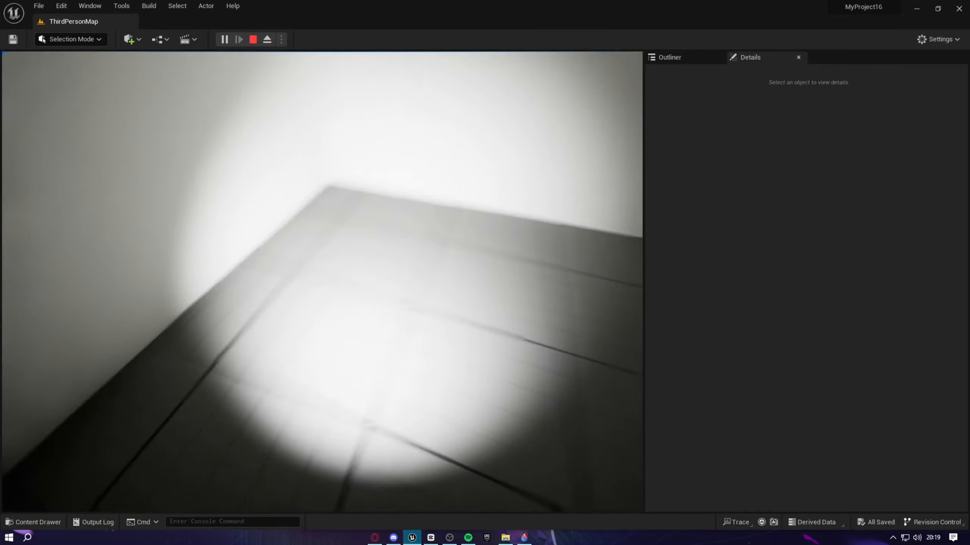
- Walk around the dark room in the running playtest to look for any trace of the Monster
{"action": "key", "text": "w"}
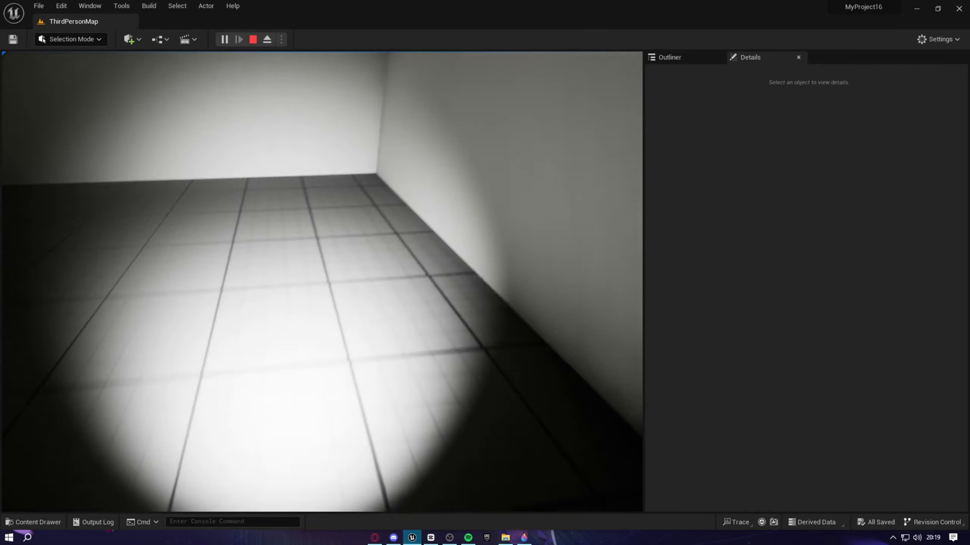
{"action": "key", "text": "w"}
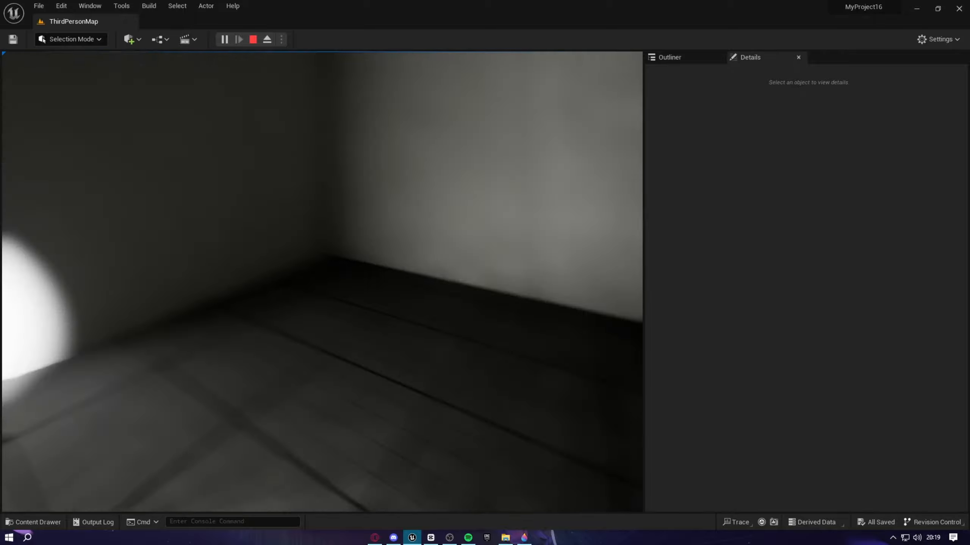
{"action": "key", "text": "w"}
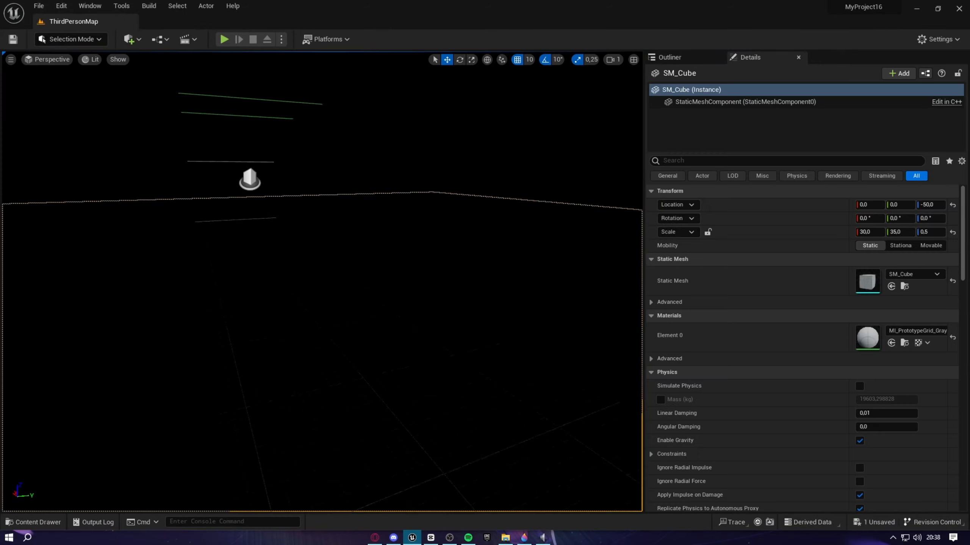
- Select the DirectionalLight in the level and set its intensity to about 3.03 lux
{"action": "left_click_drag", "start_coordinate": [644, 242], "coordinate": [812, 226]}
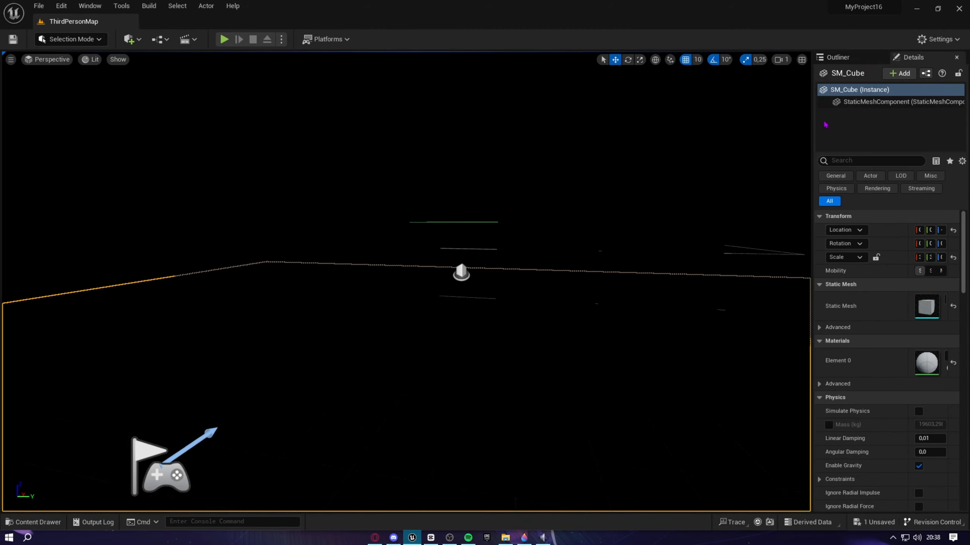
{"action": "left_click_drag", "start_coordinate": [811, 125], "coordinate": [671, 107]}
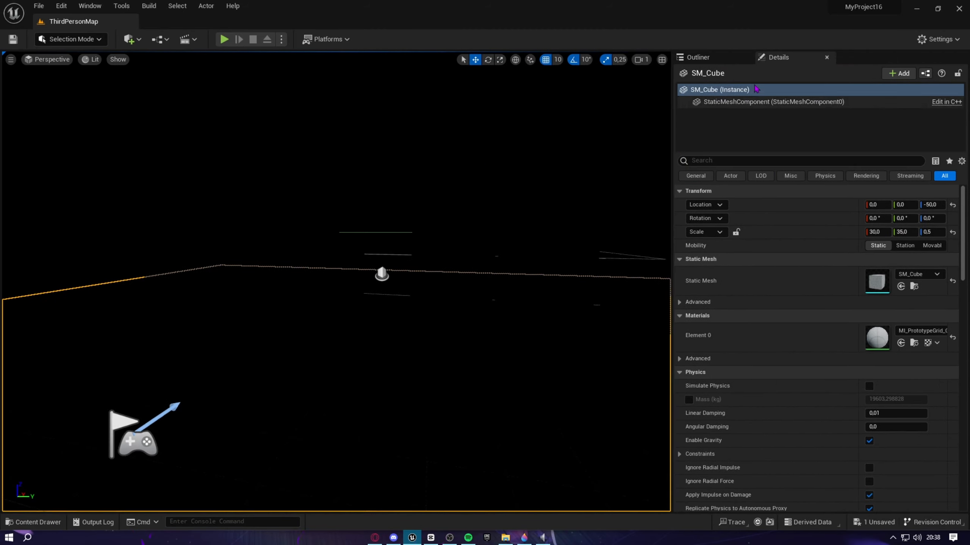
{"action": "left_click", "coordinate": [698, 57]}
{"action": "left_click", "coordinate": [765, 122]}
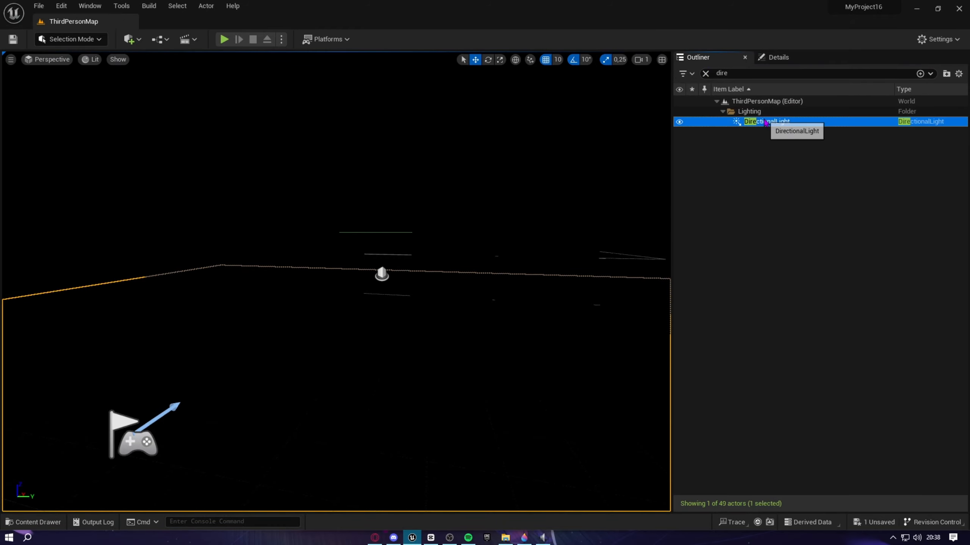
{"action": "left_click", "coordinate": [778, 58]}
{"action": "left_click_drag", "start_coordinate": [890, 273], "coordinate": [917, 273]}
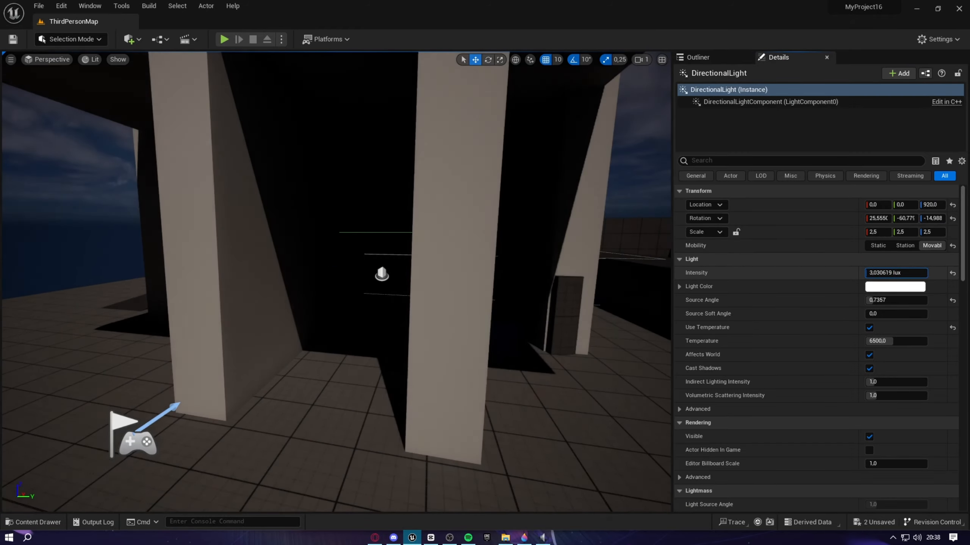
- Playtest the lit level by walking down the corridor and into the Monster's room, and end the session
{"action": "key", "text": "s"}
{"action": "right_click_drag", "start_coordinate": [477, 273], "coordinate": [450, 267]}
{"action": "right_click_drag", "start_coordinate": [330, 82], "coordinate": [327, 86]}
{"action": "key", "text": "w"}
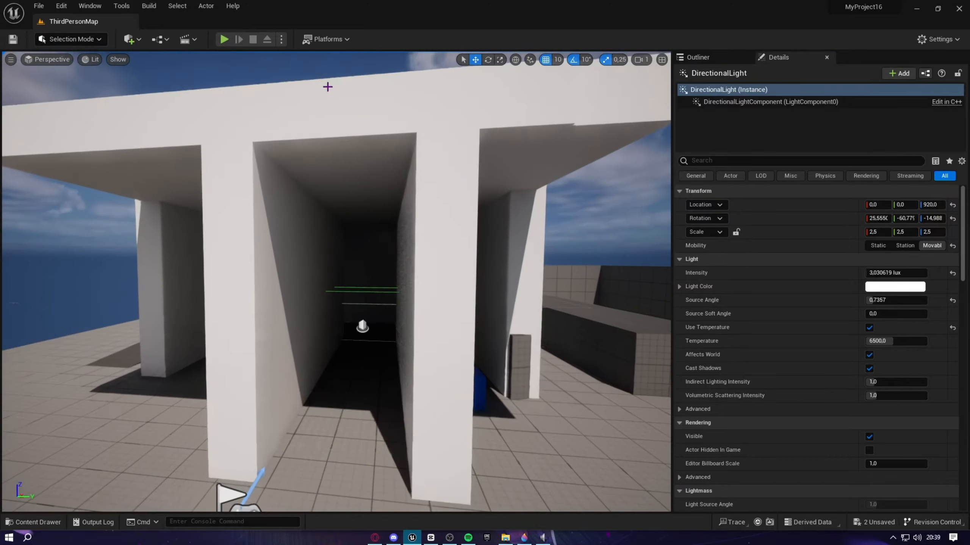
{"action": "left_click", "coordinate": [225, 39]}
{"action": "left_click", "coordinate": [375, 174]}
{"action": "key", "text": "w"}
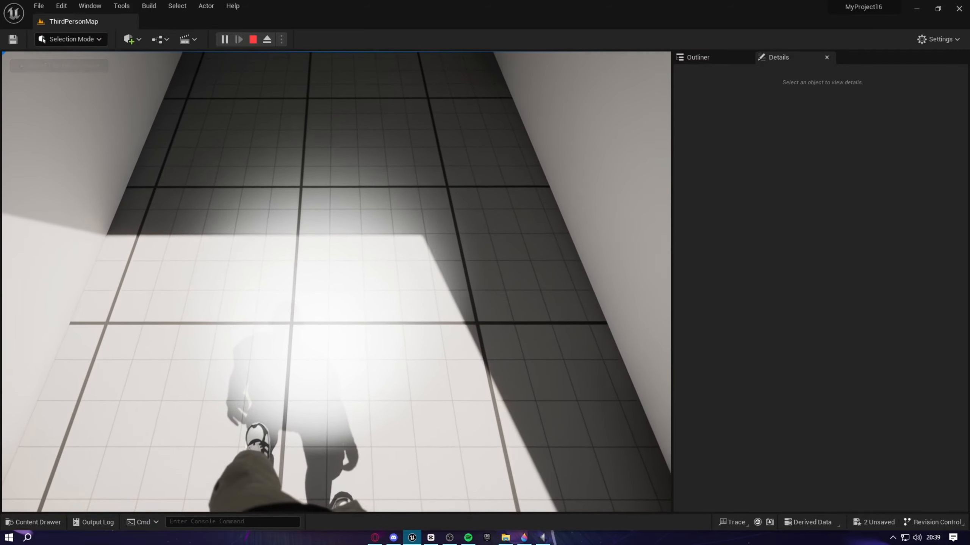
{"action": "key", "text": "s"}
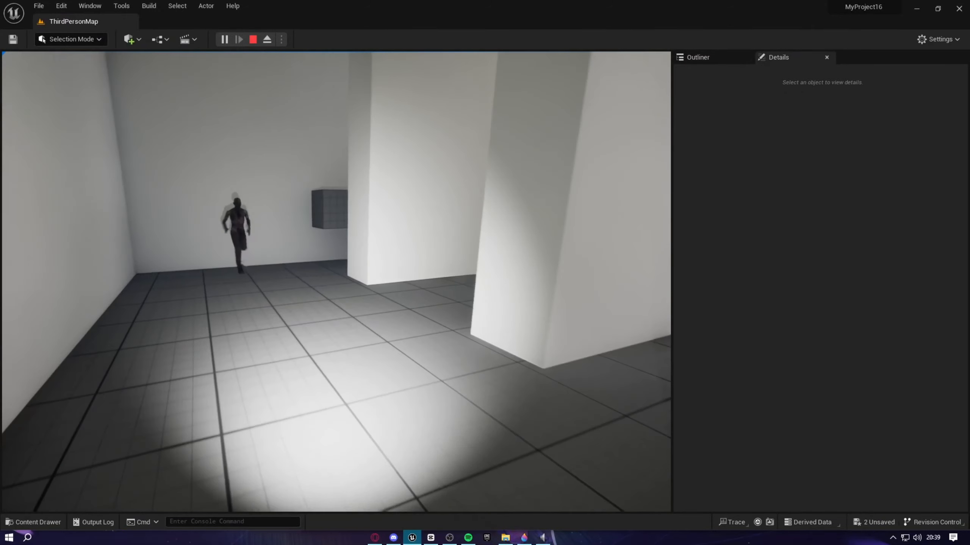
{"action": "key", "text": "Escape"}
- In the Level Blueprint, chain a second Destroy Actor node onto the first Destroy Actor's execution output
{"action": "left_click", "coordinate": [22, 524]}
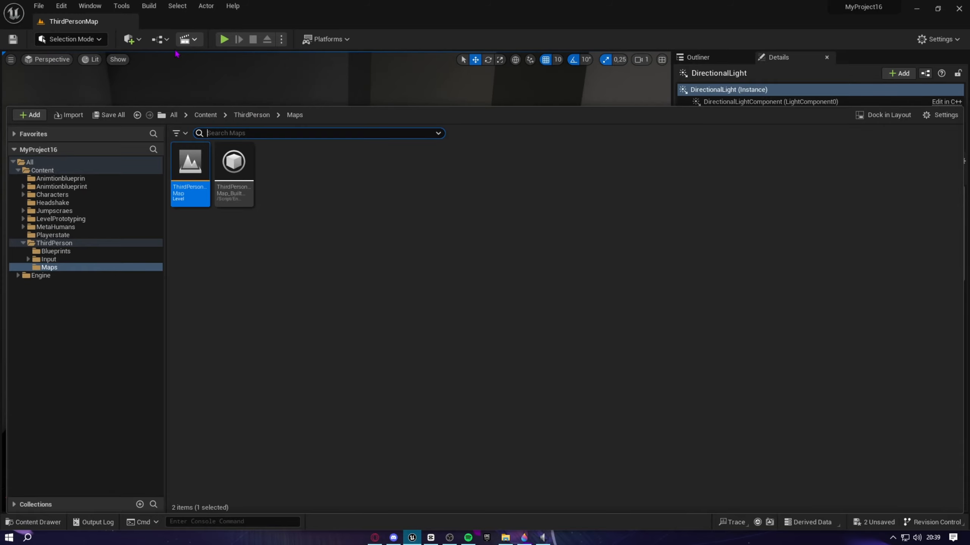
{"action": "left_click", "coordinate": [159, 39]}
{"action": "left_click", "coordinate": [213, 110]}
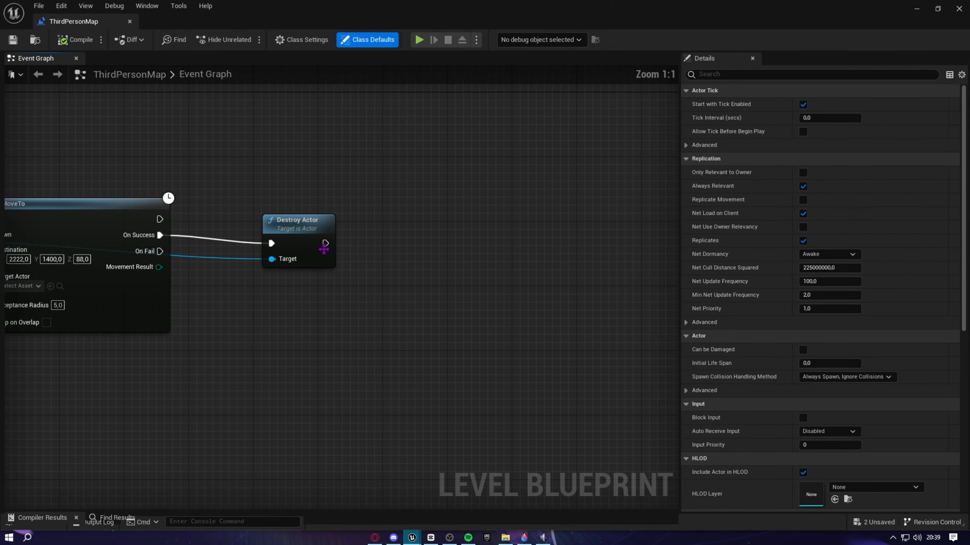
{"action": "type", "text": "dest"}
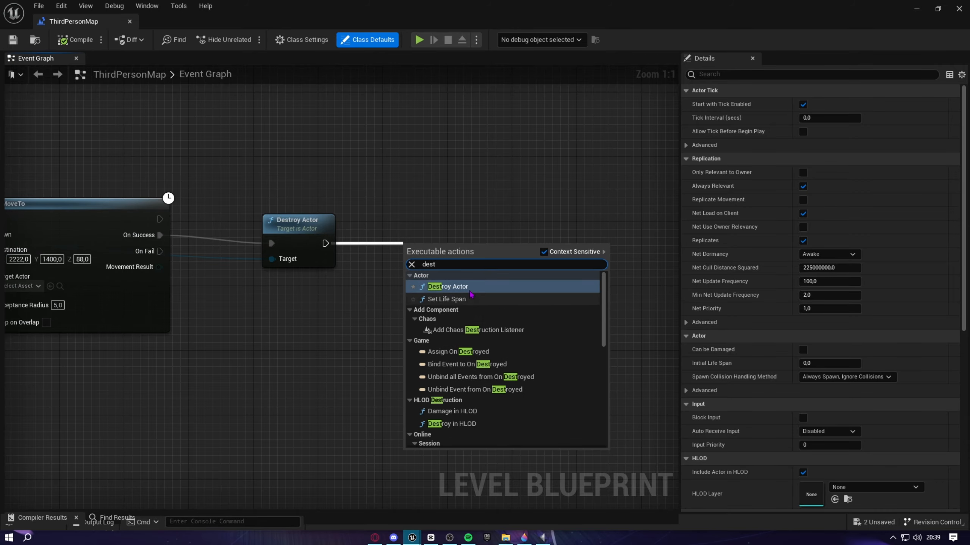
{"action": "left_click", "coordinate": [456, 286]}
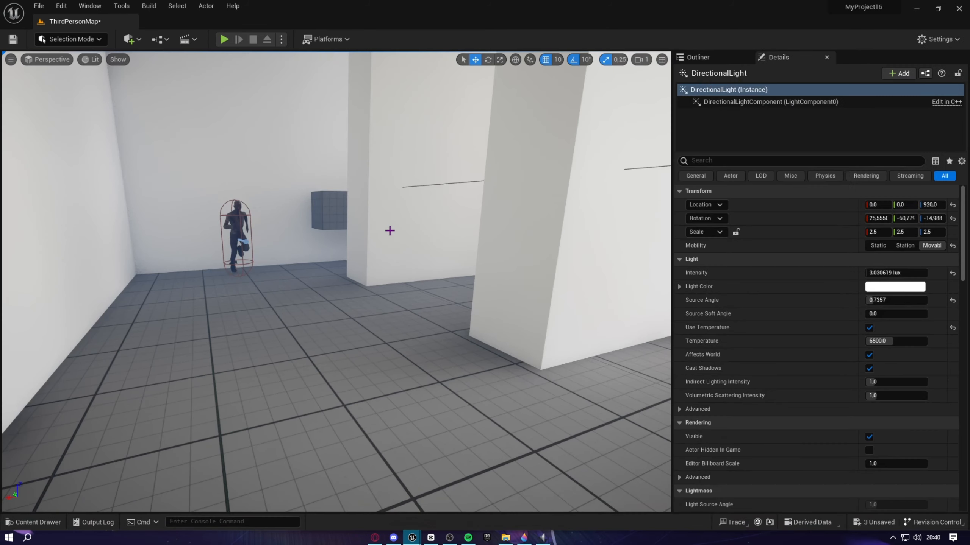
- Add a Level Blueprint reference to the corridor's TriggerBox, connect it to the second Destroy Actor's Target, and close the blueprint
{"action": "right_click_drag", "start_coordinate": [397, 228], "coordinate": [512, 229]}
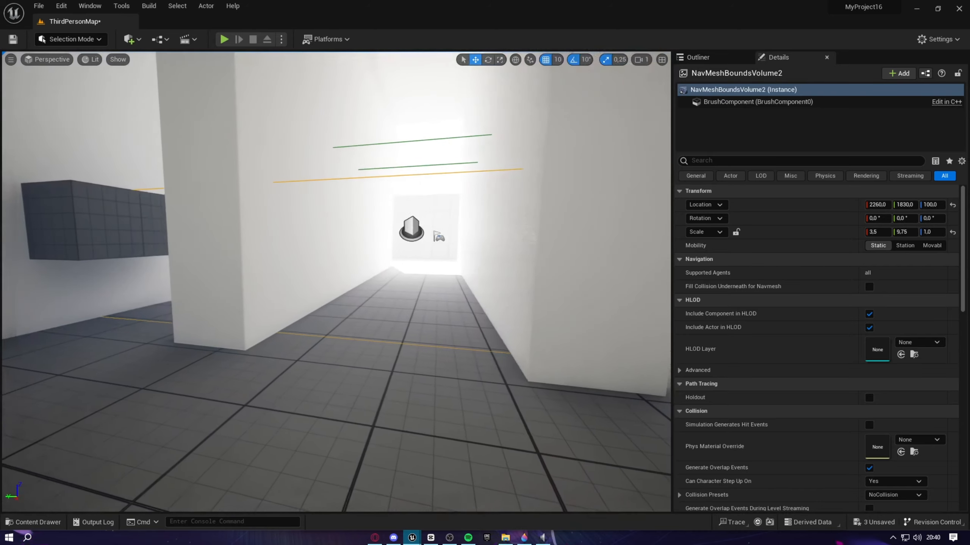
{"action": "right_click_drag", "start_coordinate": [418, 215], "coordinate": [426, 210]}
{"action": "key", "text": "d"}
{"action": "left_click", "coordinate": [402, 237]}
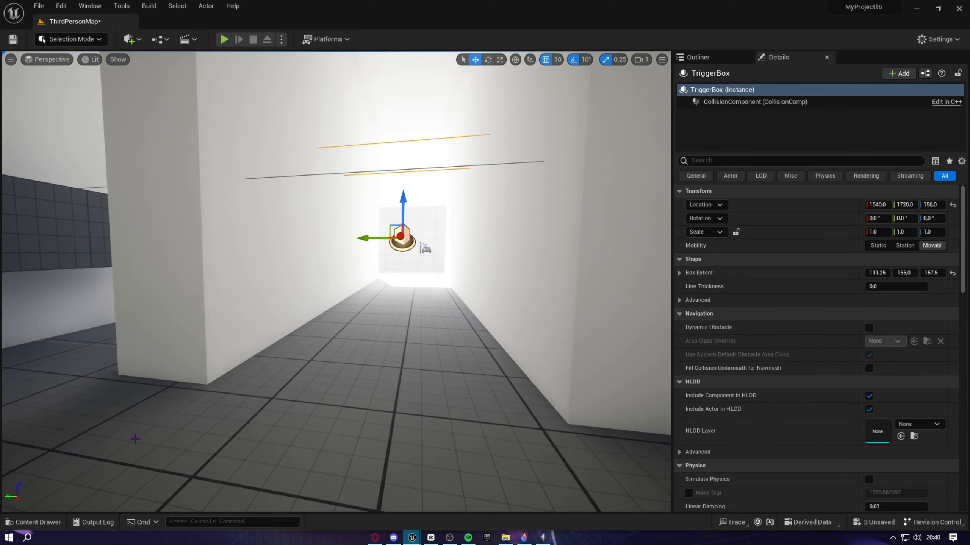
{"action": "mouse_move", "coordinate": [413, 535]}
{"action": "left_click", "coordinate": [466, 494]}
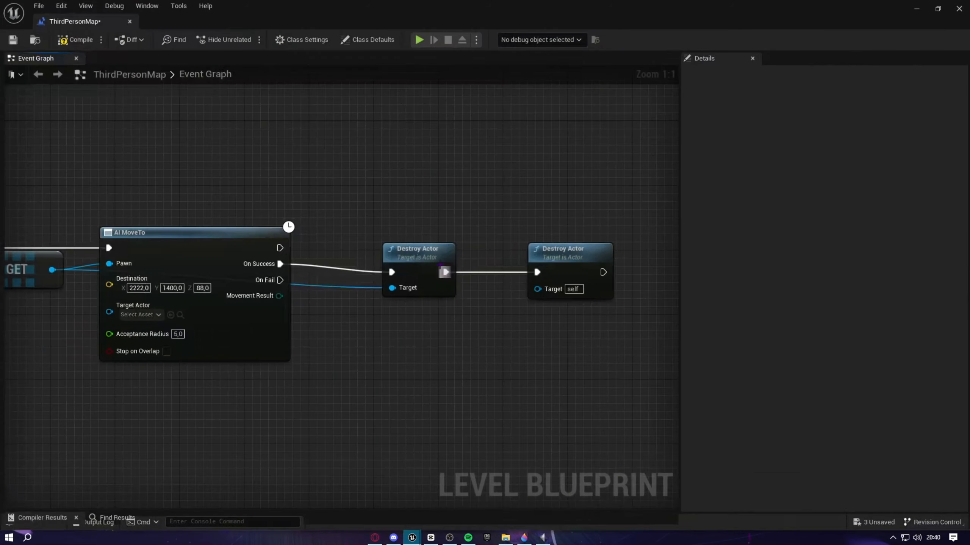
{"action": "right_click", "coordinate": [372, 142]}
{"action": "left_click", "coordinate": [424, 188]}
{"action": "right_click_drag", "start_coordinate": [409, 145], "coordinate": [403, 215]}
{"action": "left_click_drag", "start_coordinate": [403, 216], "coordinate": [386, 261]}
{"action": "right_click_drag", "start_coordinate": [463, 250], "coordinate": [405, 244]}
{"action": "left_click_drag", "start_coordinate": [334, 252], "coordinate": [496, 355]}
{"action": "right_click_drag", "start_coordinate": [505, 403], "coordinate": [455, 362]}
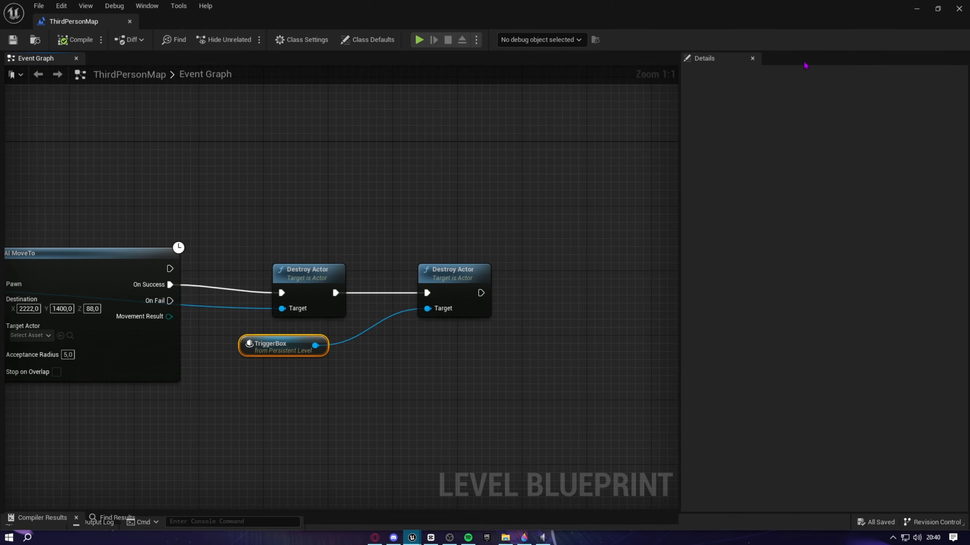
{"action": "left_click", "coordinate": [959, 9]}
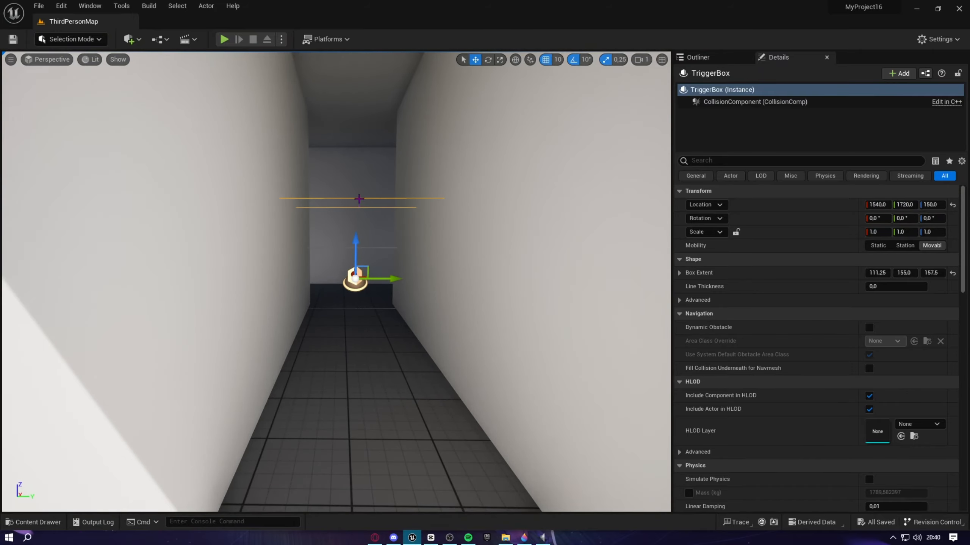
- Reopen the Level Blueprint and examine the node chain and the class choices of Get All Actors Of Class
{"action": "left_click", "coordinate": [355, 193]}
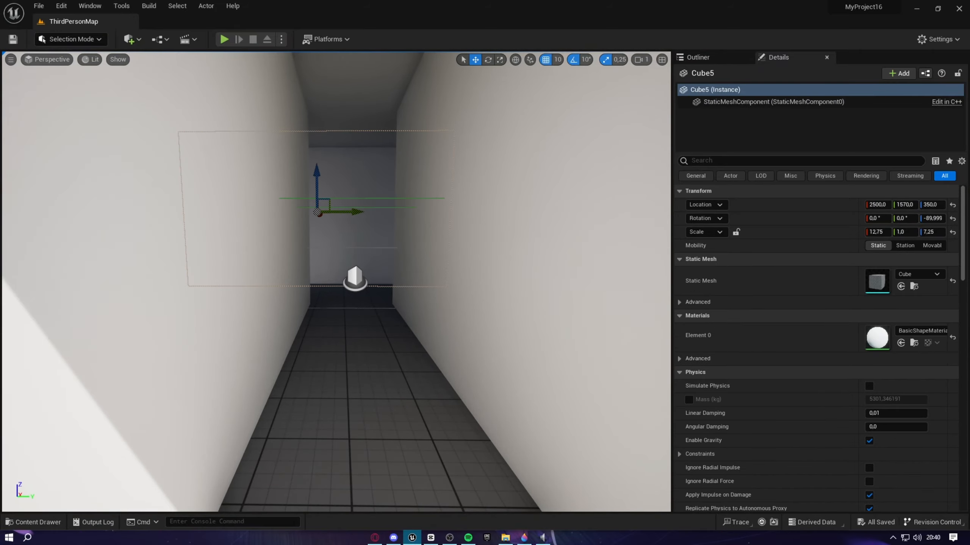
{"action": "left_click", "coordinate": [355, 277]}
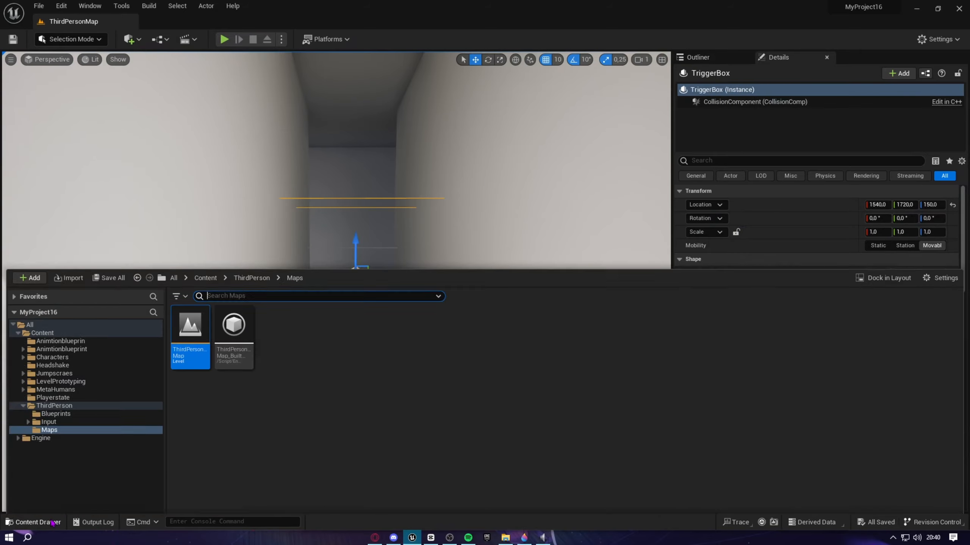
{"action": "left_click", "coordinate": [36, 522]}
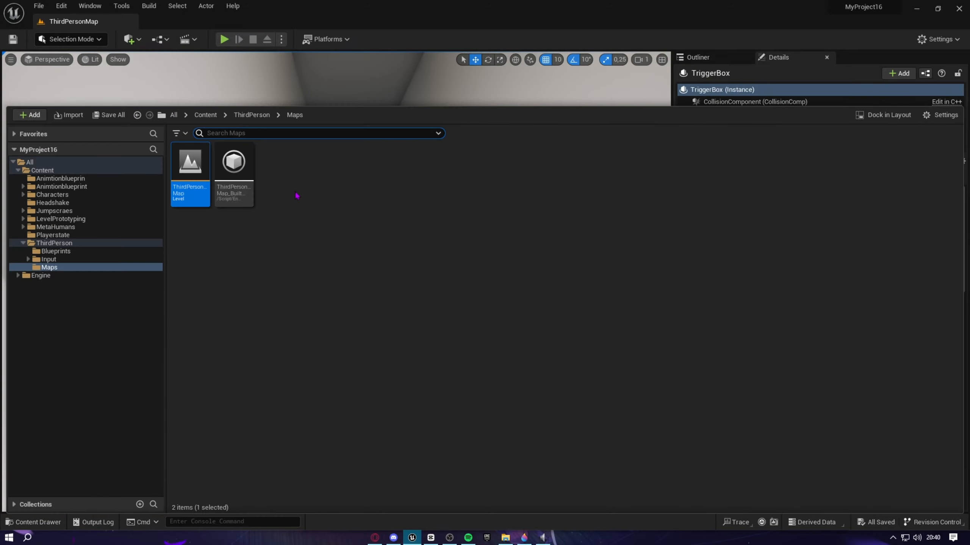
{"action": "left_click", "coordinate": [185, 39]}
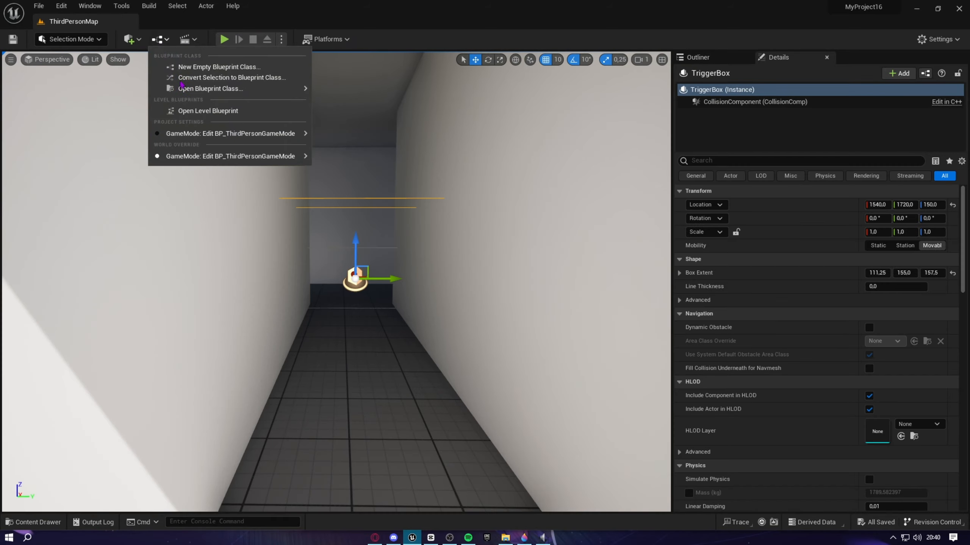
{"action": "left_click", "coordinate": [201, 109]}
{"action": "right_click_drag", "start_coordinate": [254, 337], "coordinate": [450, 309]}
{"action": "right_click_drag", "start_coordinate": [118, 293], "coordinate": [320, 281]}
{"action": "left_click", "coordinate": [143, 252]}
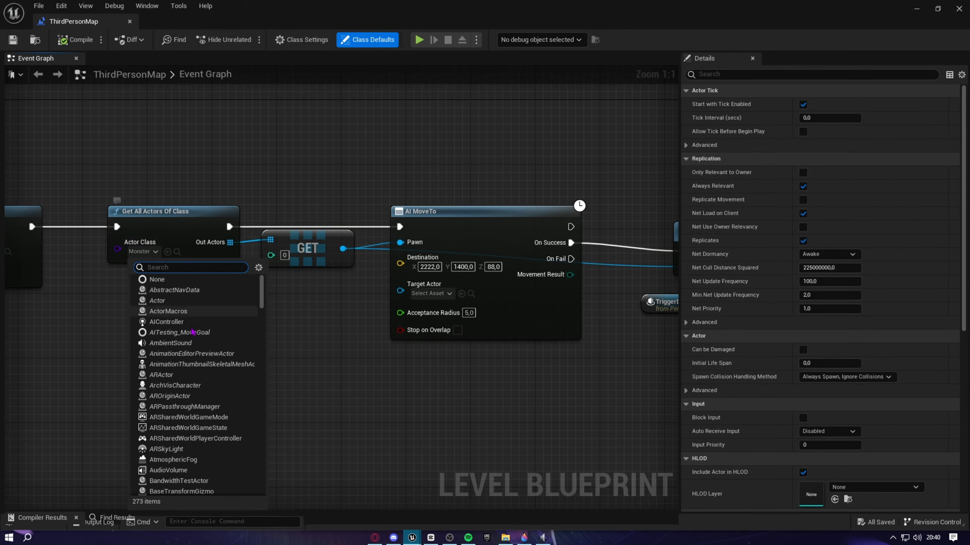
{"action": "right_click_drag", "start_coordinate": [360, 333], "coordinate": [660, 308]}
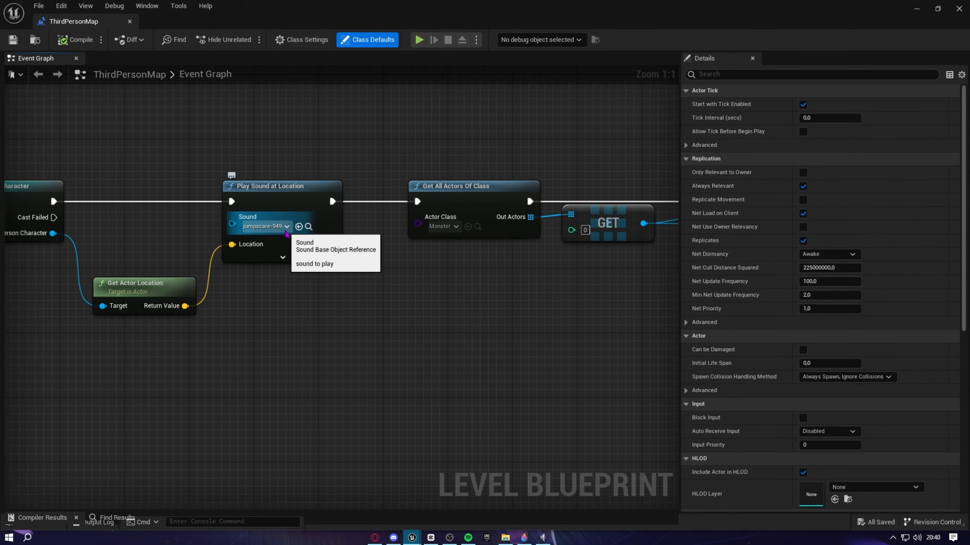
- Set the Play Sound at Location node's sound to Camera_Shutter, compile, and close the Level Blueprint
{"action": "left_click", "coordinate": [265, 226]}
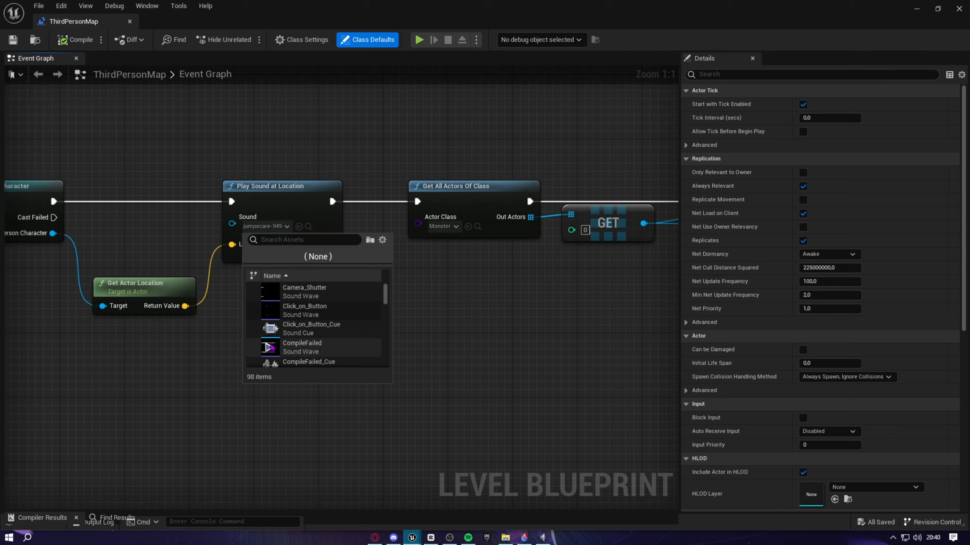
{"action": "scroll", "coordinate": [278, 364], "scroll_direction": "down", "scroll_amount": 1}
{"action": "scroll", "coordinate": [278, 365], "scroll_direction": "down", "scroll_amount": 2}
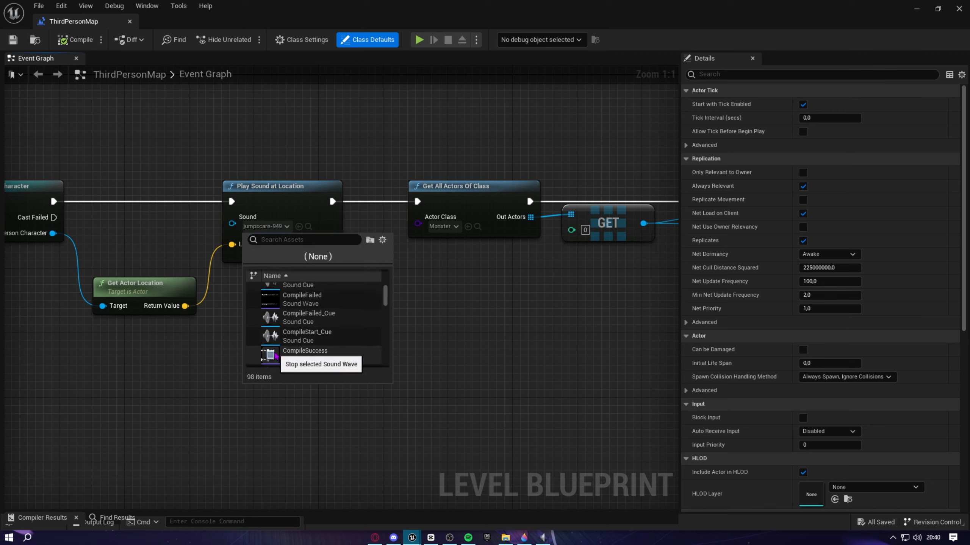
{"action": "left_click", "coordinate": [289, 356]}
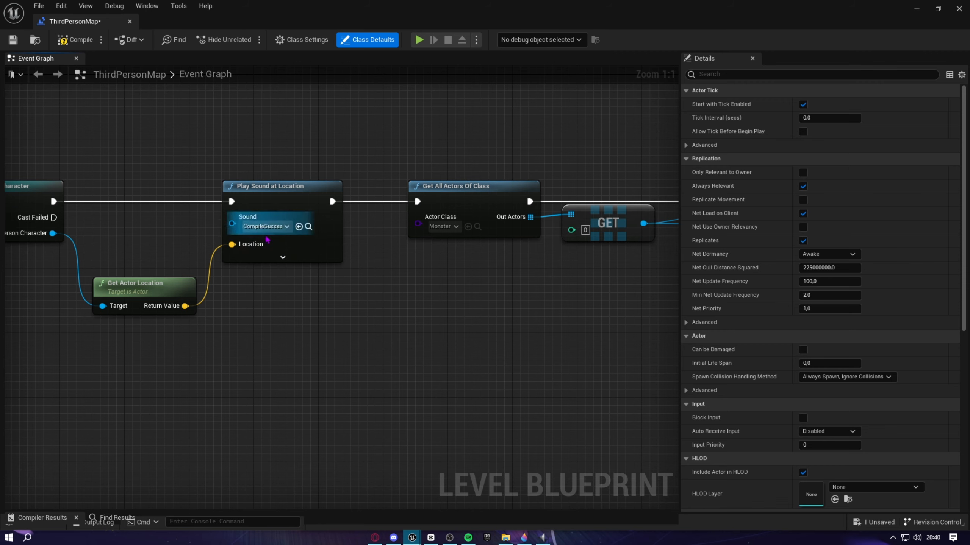
{"action": "left_click", "coordinate": [275, 229]}
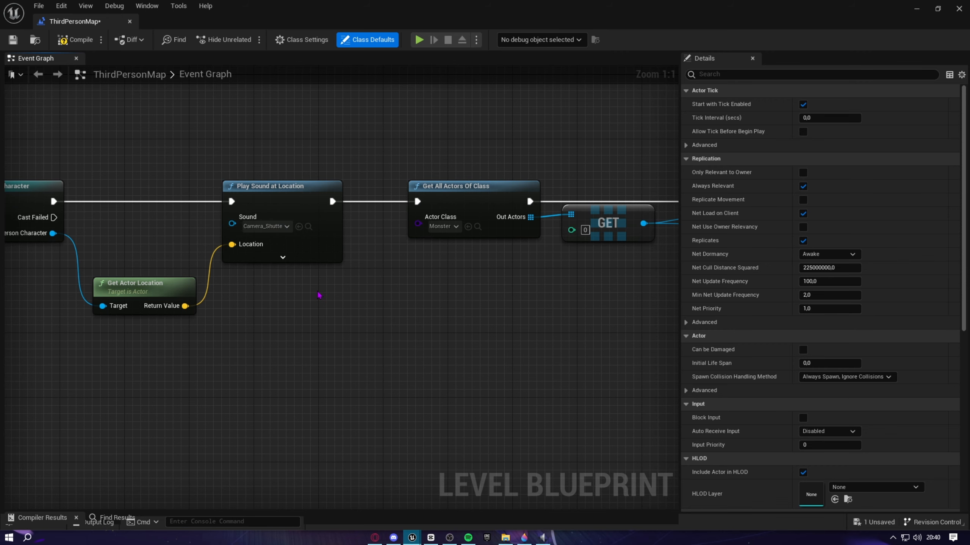
{"action": "left_click", "coordinate": [75, 39]}
{"action": "left_click", "coordinate": [959, 8]}
- Playtest the corridor trigger with the Camera_Shutter sound and stop the session
{"action": "key", "text": "alt+p"}
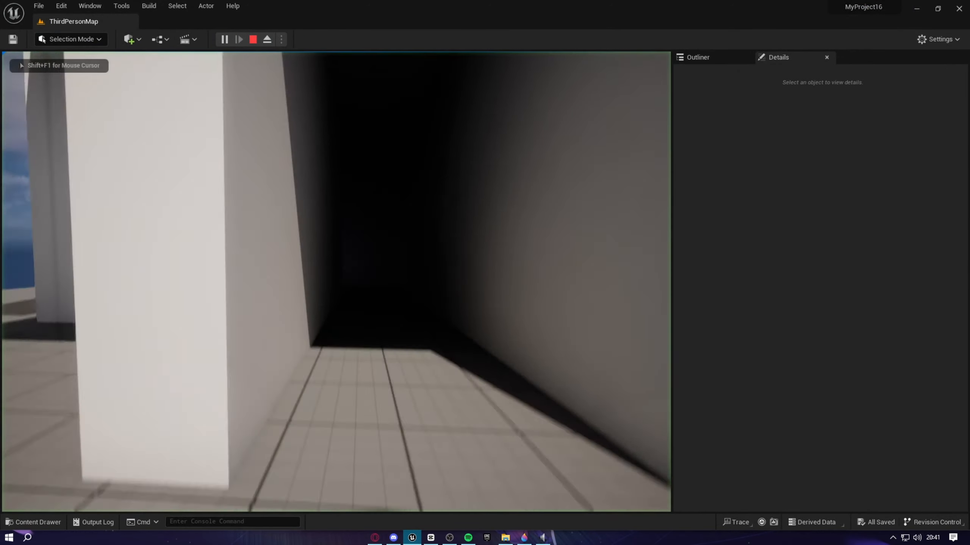
{"action": "key", "text": "w"}
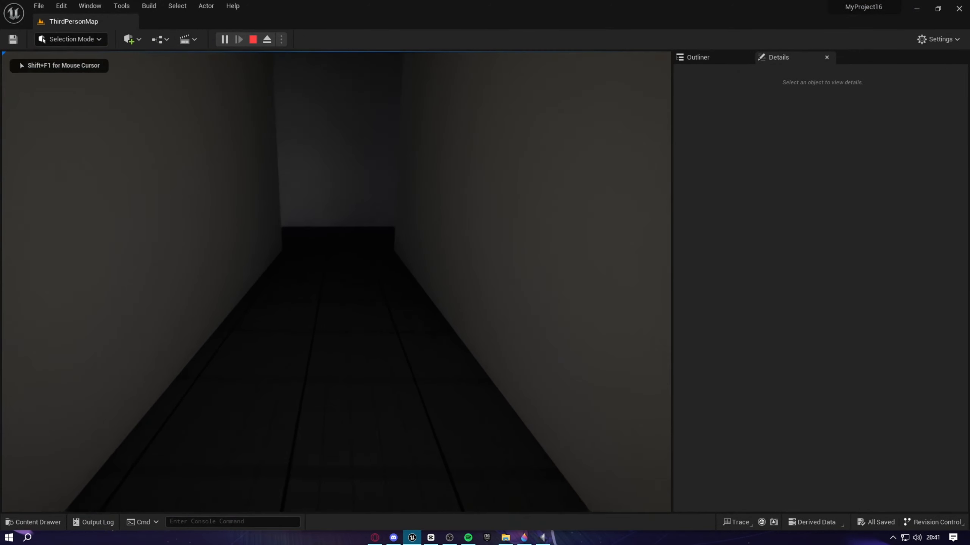
{"action": "key", "text": "w"}
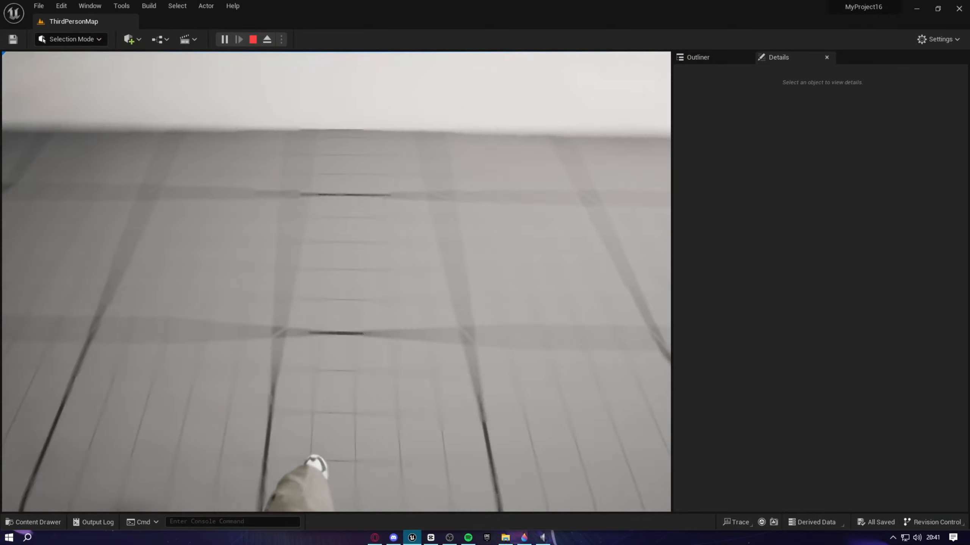
{"action": "key", "text": "Escape"}
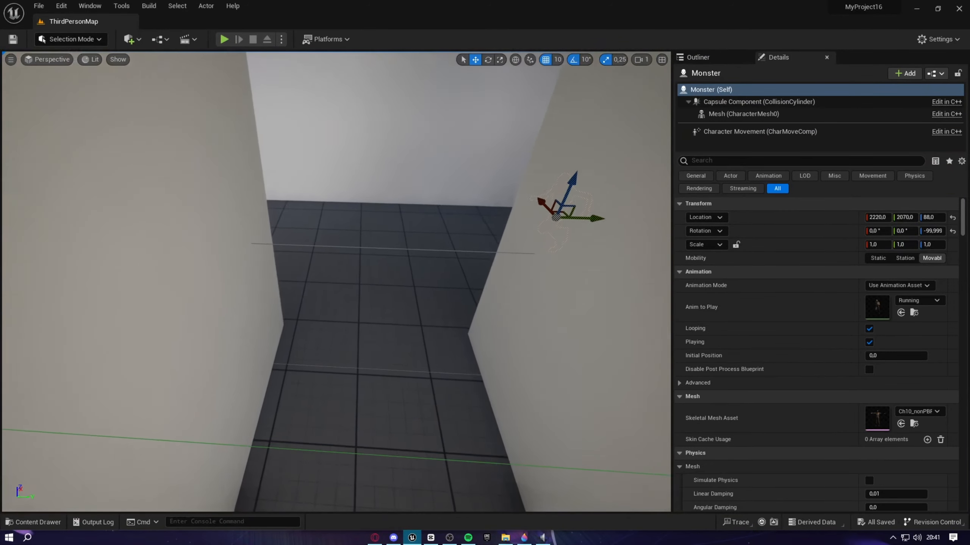
- Rotate the Monster to about -180° and move it in front of the corridor opening at X 2080, Y 1710
{"action": "key", "text": "e"}
{"action": "mouse_move", "coordinate": [364, 228]}
{"action": "right_mouse_down"}
{"action": "mouse_move", "coordinate": [354, 263]}
{"action": "mouse_move", "coordinate": [364, 228]}
{"action": "right_mouse_up"}
{"action": "key", "text": "w"}
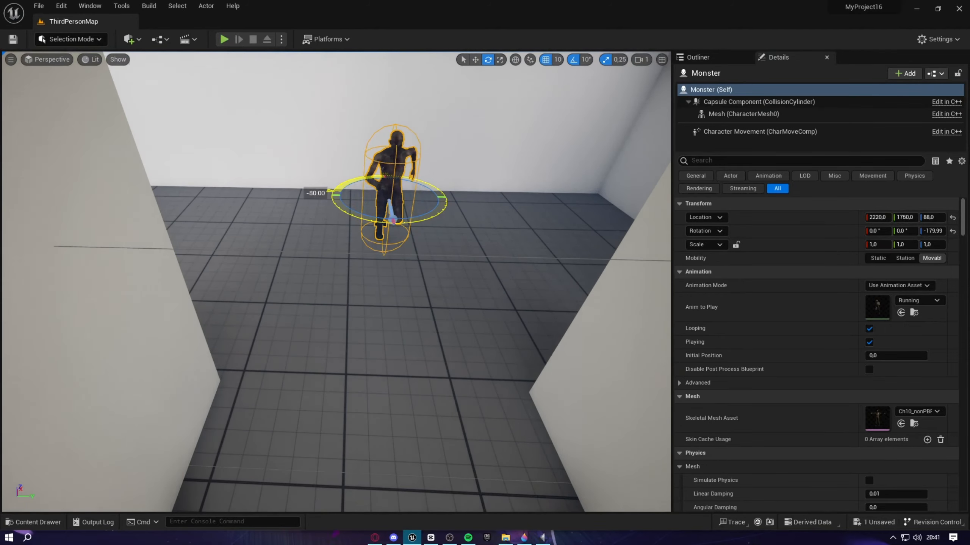
{"action": "right_click_drag", "start_coordinate": [365, 179], "coordinate": [332, 290]}
{"action": "key", "text": "w"}
{"action": "left_click_drag", "start_coordinate": [439, 240], "coordinate": [341, 186]}
{"action": "right_click_drag", "start_coordinate": [341, 186], "coordinate": [352, 246]}
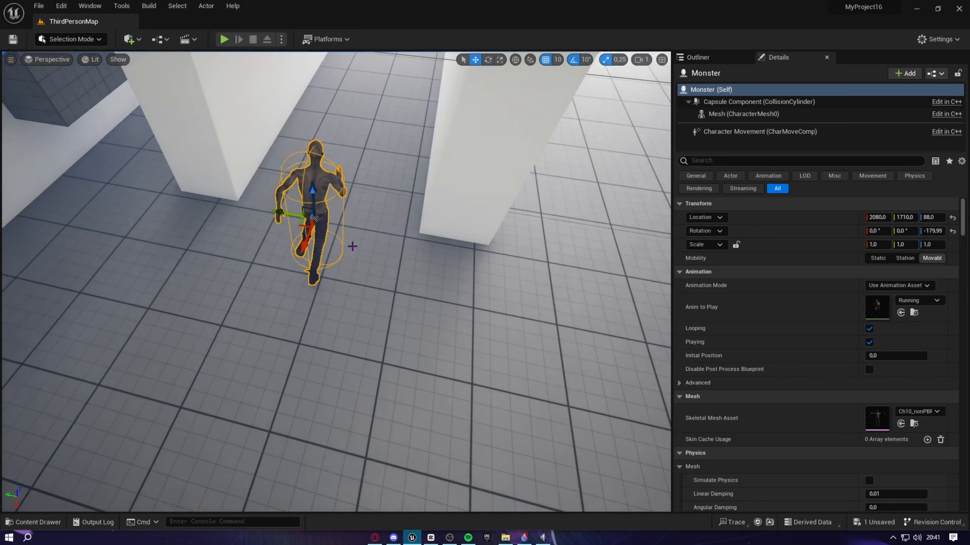
- Turn off Visible for the Monster's mesh and save the level
{"action": "type", "text": "v"}
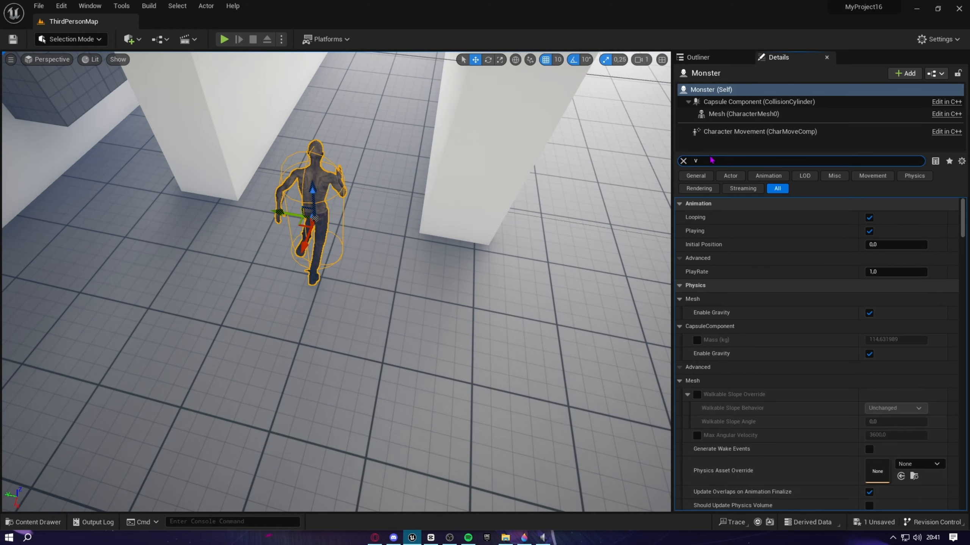
{"action": "type", "text": "is"}
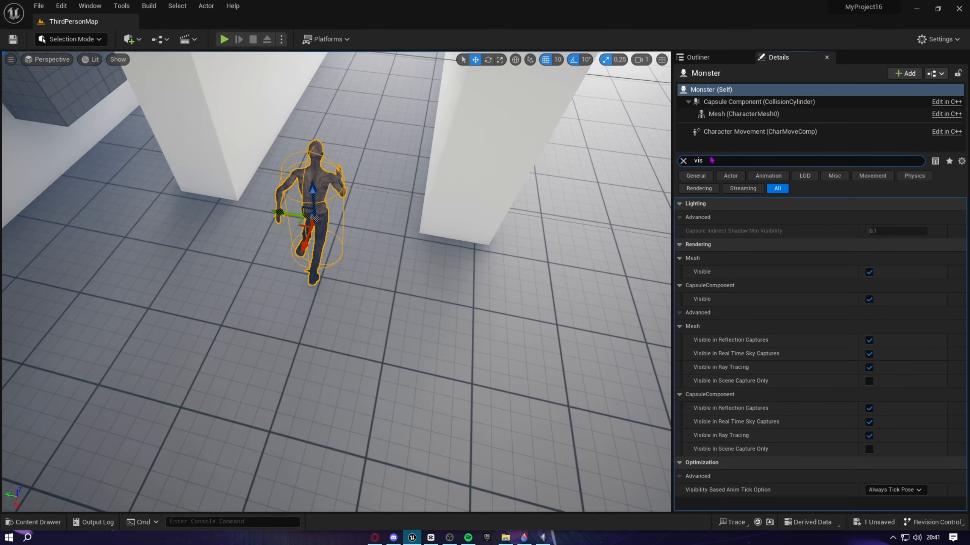
{"action": "left_click", "coordinate": [869, 272]}
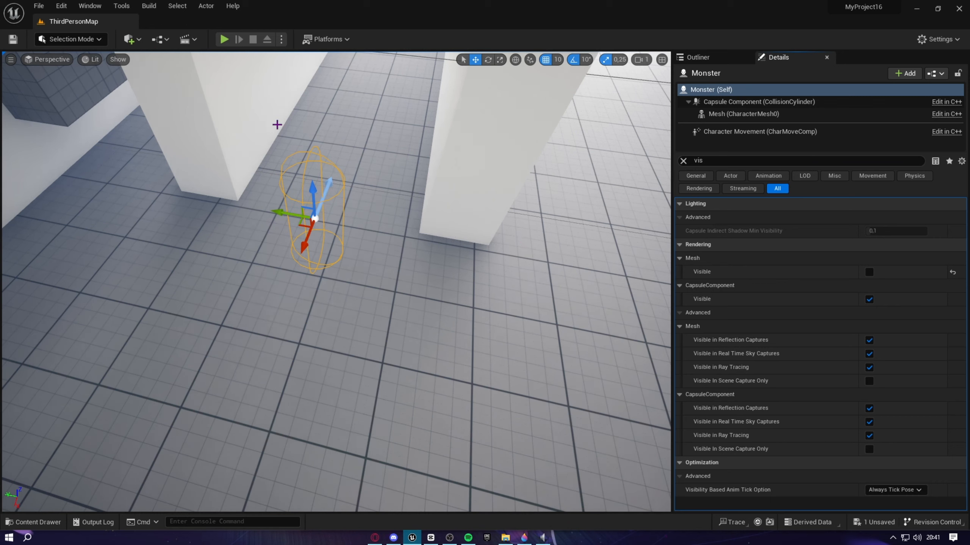
{"action": "left_click", "coordinate": [19, 40]}
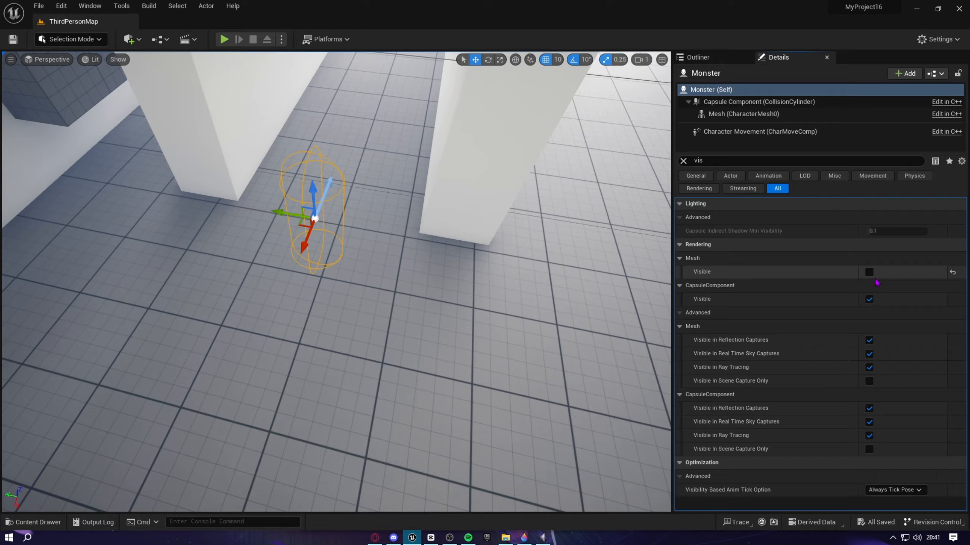
- Examine the hidden Monster's capsule and its position in front of the corridor opening from several angles
{"action": "right_click_drag", "start_coordinate": [433, 193], "coordinate": [549, 147]}
{"action": "key", "text": "w"}
{"action": "key", "text": "w"}
{"action": "key", "text": "s"}
{"action": "key", "text": "s"}
{"action": "key", "text": "w"}
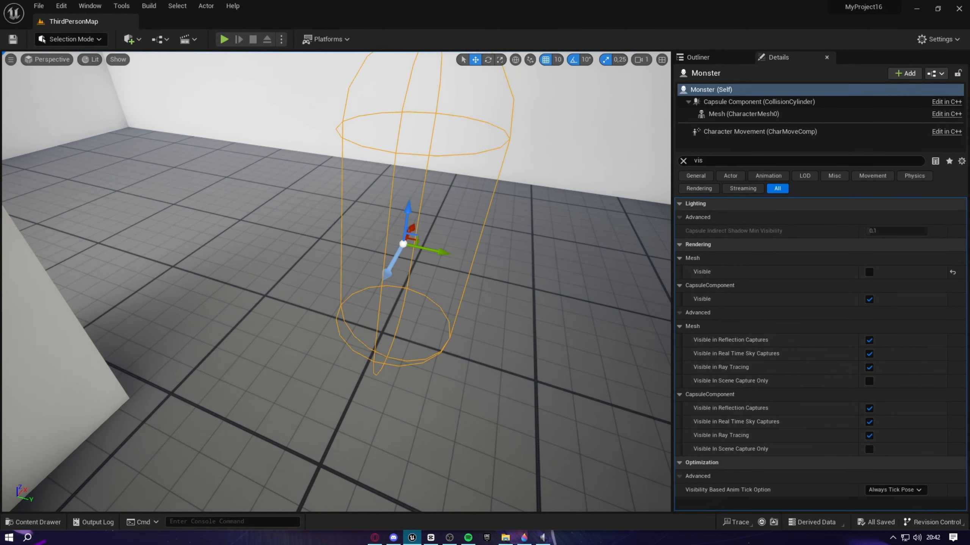
{"action": "key", "text": "s"}
{"action": "right_click_drag", "start_coordinate": [411, 235], "coordinate": [630, 264]}
{"action": "key", "text": "w"}
{"action": "key", "text": "s"}
{"action": "key", "text": "w"}
{"action": "right_click_drag", "start_coordinate": [290, 211], "coordinate": [290, 210]}
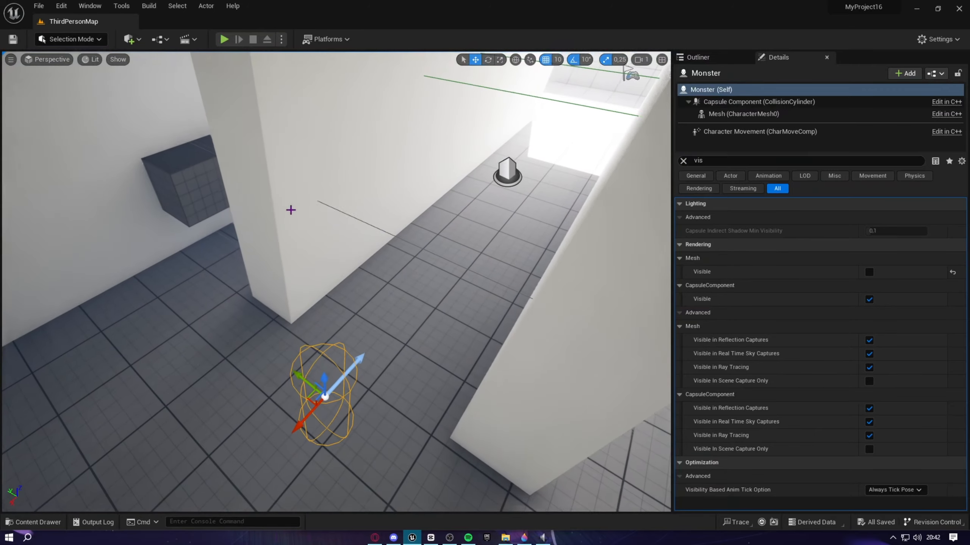
{"action": "left_click", "coordinate": [350, 214]}
{"action": "right_click_drag", "start_coordinate": [351, 215], "coordinate": [416, 267]}
{"action": "key", "text": "s"}
{"action": "key", "text": "w"}
{"action": "key", "text": "e"}
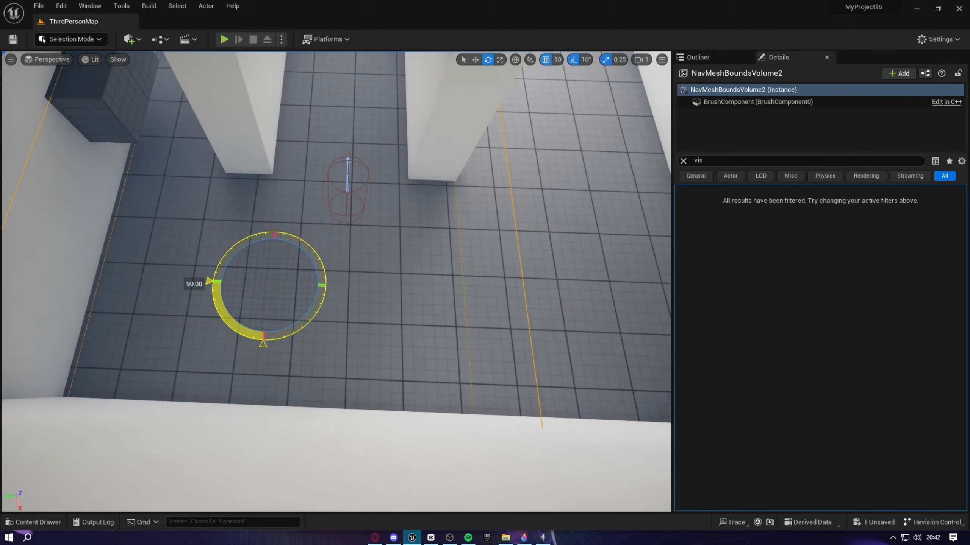
{"action": "left_click_drag", "start_coordinate": [230, 327], "coordinate": [232, 332]}
{"action": "right_click_drag", "start_coordinate": [232, 332], "coordinate": [262, 392]}
{"action": "key", "text": "w"}
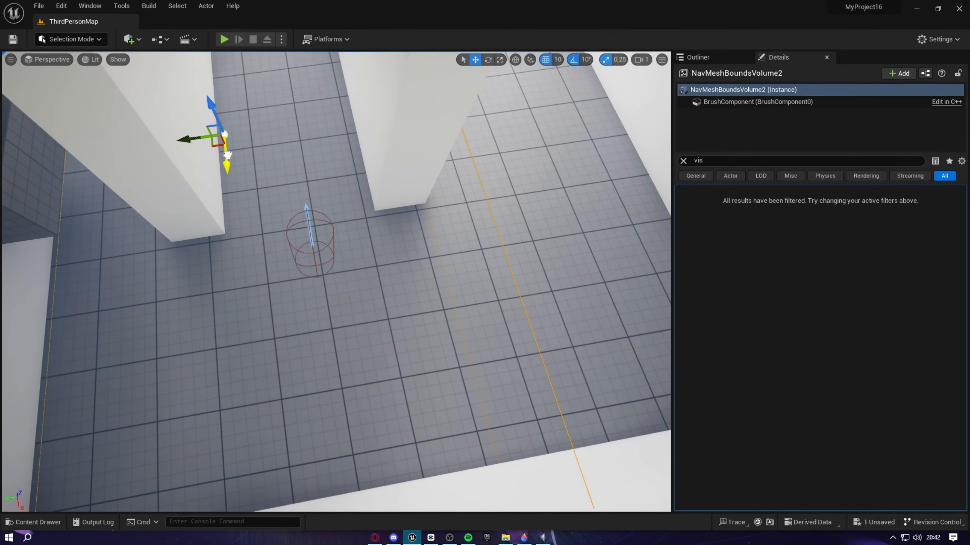
{"action": "left_click_drag", "start_coordinate": [228, 154], "coordinate": [225, 134]}
{"action": "right_click_drag", "start_coordinate": [225, 134], "coordinate": [213, 105]}
{"action": "left_click_drag", "start_coordinate": [317, 292], "coordinate": [386, 206]}
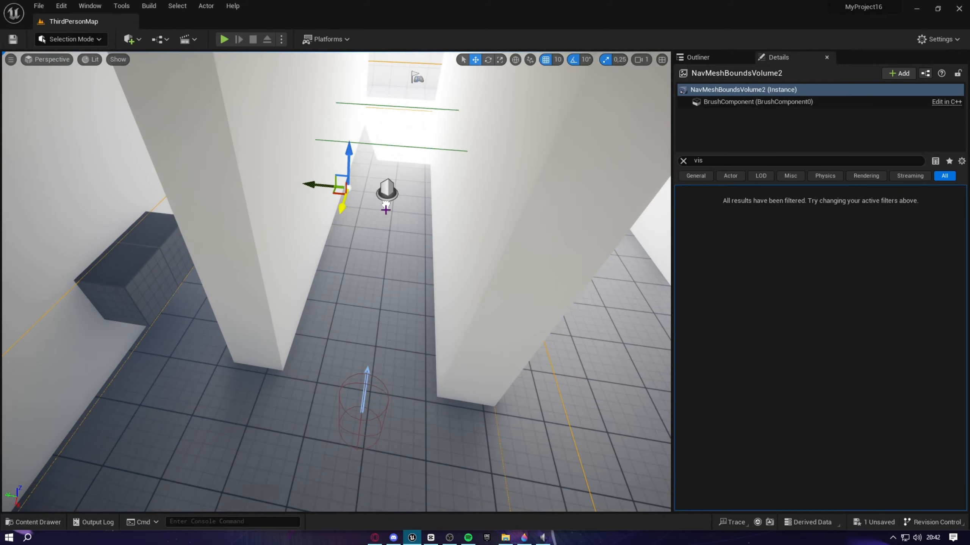
{"action": "right_click_drag", "start_coordinate": [386, 207], "coordinate": [264, 225]}
{"action": "left_click_drag", "start_coordinate": [626, 152], "coordinate": [645, 184]}
{"action": "right_click_drag", "start_coordinate": [534, 188], "coordinate": [596, 183]}
- Open the Level Blueprint and review the node chain from Play Sound at Location to the Destroy Actor nodes
{"action": "left_click", "coordinate": [185, 39]}
{"action": "left_click", "coordinate": [224, 108]}
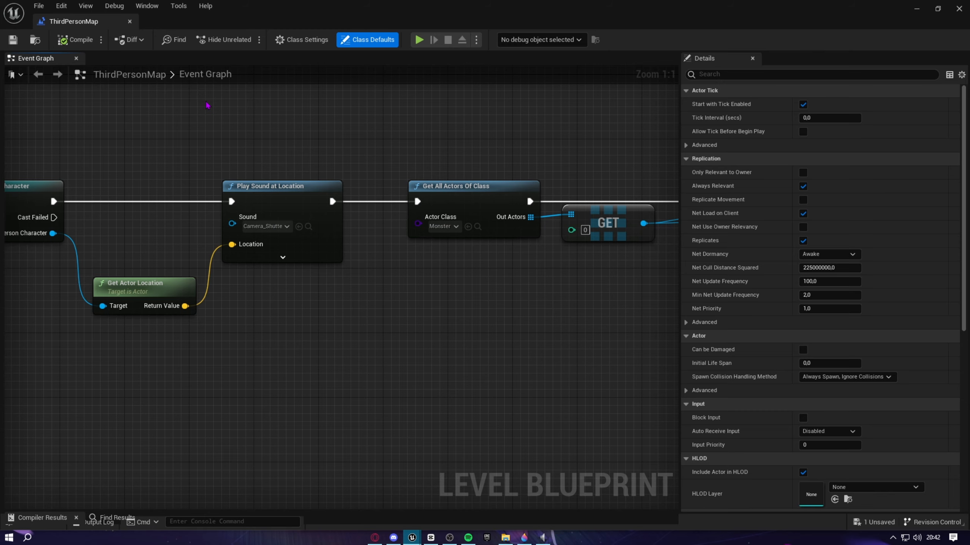
{"action": "scroll", "coordinate": [436, 225], "scroll_direction": "down", "scroll_amount": 1}
{"action": "right_click_drag", "start_coordinate": [462, 249], "coordinate": [288, 316]}
{"action": "right_click_drag", "start_coordinate": [402, 333], "coordinate": [397, 334]}
{"action": "scroll", "coordinate": [397, 334], "scroll_direction": "down", "scroll_amount": 2}
{"action": "right_click_drag", "start_coordinate": [494, 381], "coordinate": [294, 347]}
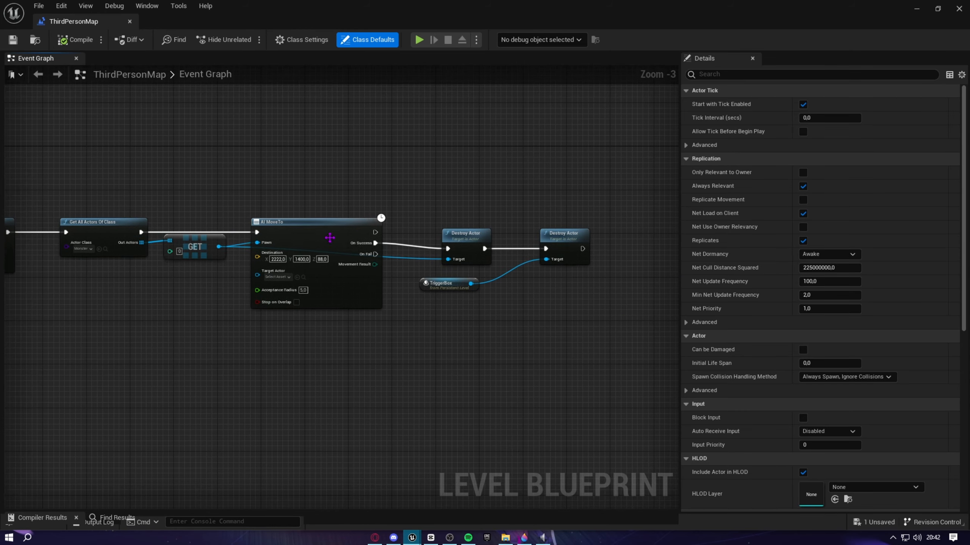
{"action": "right_click_drag", "start_coordinate": [197, 239], "coordinate": [385, 243]}
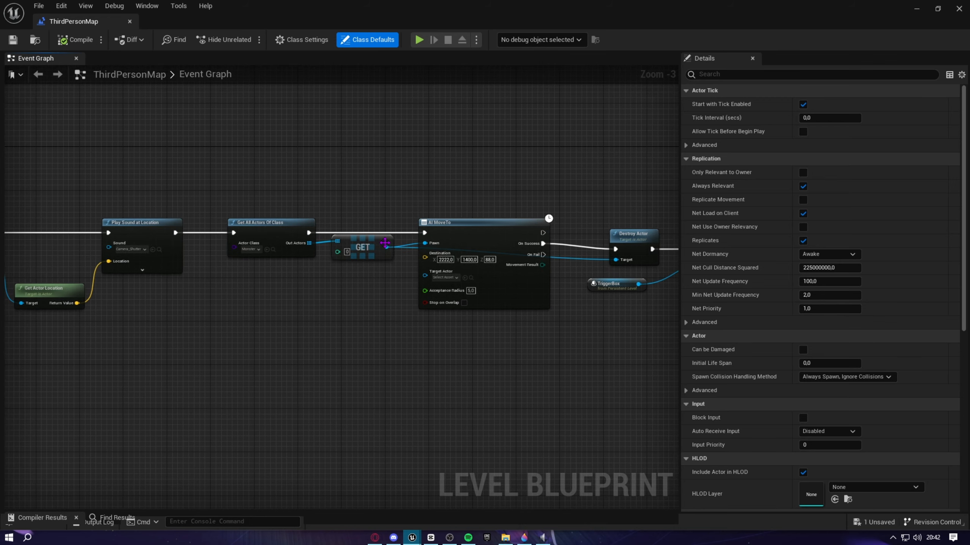
- Move the AI MoveTo, TriggerBox and both Destroy Actor nodes away from GET to make room for new nodes
{"action": "left_click_drag", "start_coordinate": [355, 200], "coordinate": [683, 293]}
{"action": "left_click", "coordinate": [470, 167]}
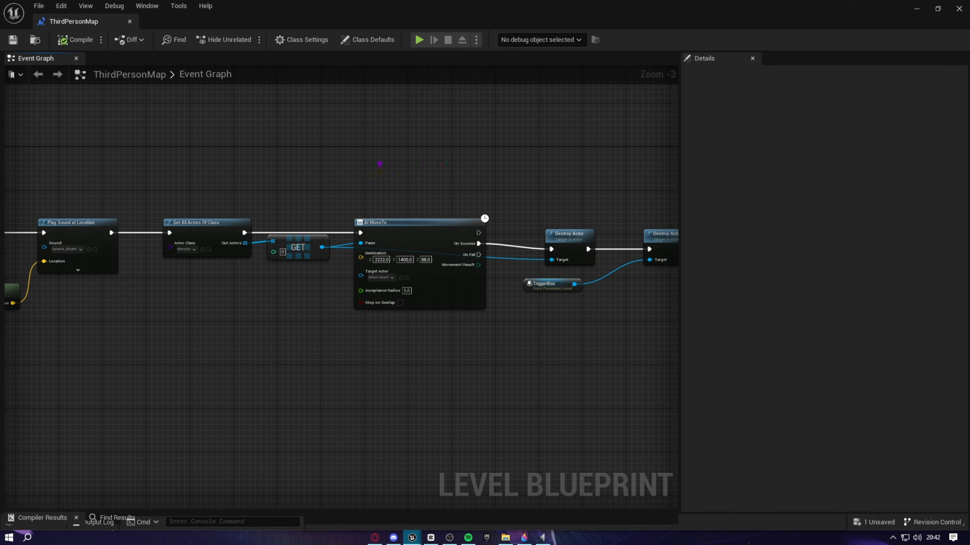
{"action": "left_click_drag", "start_coordinate": [478, 225], "coordinate": [604, 267]}
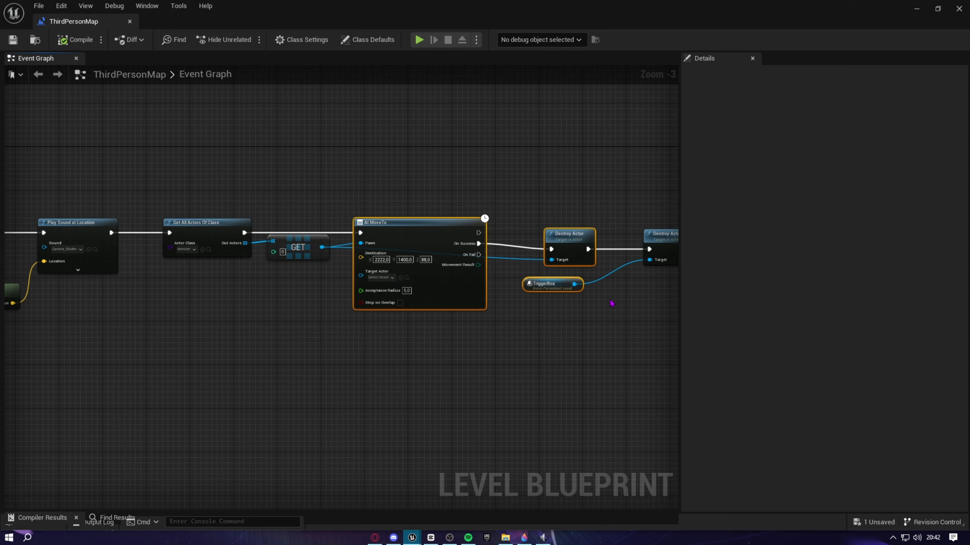
{"action": "right_click_drag", "start_coordinate": [611, 303], "coordinate": [396, 284]}
{"action": "scroll", "coordinate": [396, 284], "scroll_direction": "down", "scroll_amount": 2}
{"action": "left_click_drag", "start_coordinate": [272, 243], "coordinate": [302, 236]}
{"action": "left_click_drag", "start_coordinate": [372, 269], "coordinate": [596, 268]}
{"action": "left_click", "coordinate": [383, 206]}
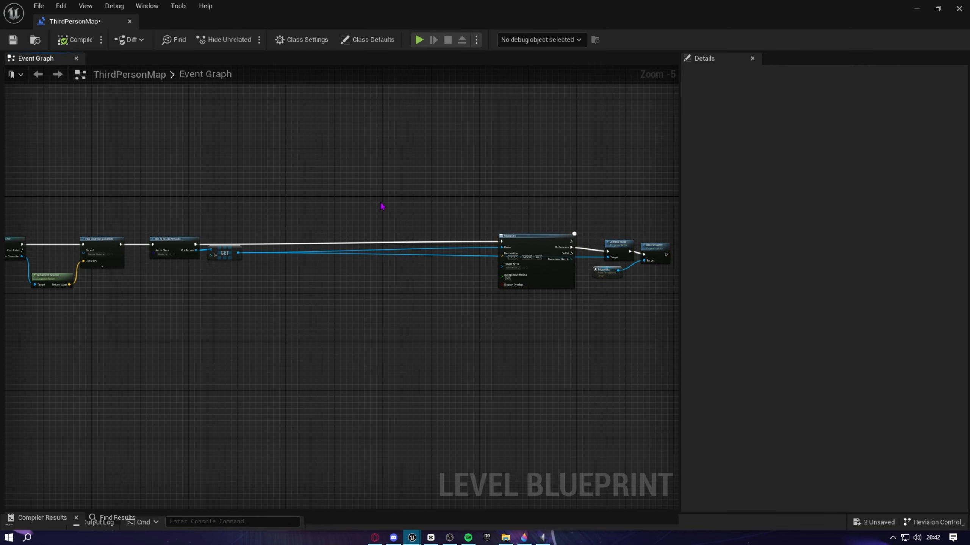
- Add a Get Actor Location node targeting the Monster from the GET node's output
{"action": "scroll", "coordinate": [370, 210], "scroll_direction": "up", "scroll_amount": 3}
{"action": "right_click_drag", "start_coordinate": [368, 211], "coordinate": [493, 198]}
{"action": "right_click_drag", "start_coordinate": [357, 231], "coordinate": [384, 168]}
{"action": "right_click_drag", "start_coordinate": [318, 209], "coordinate": [383, 219]}
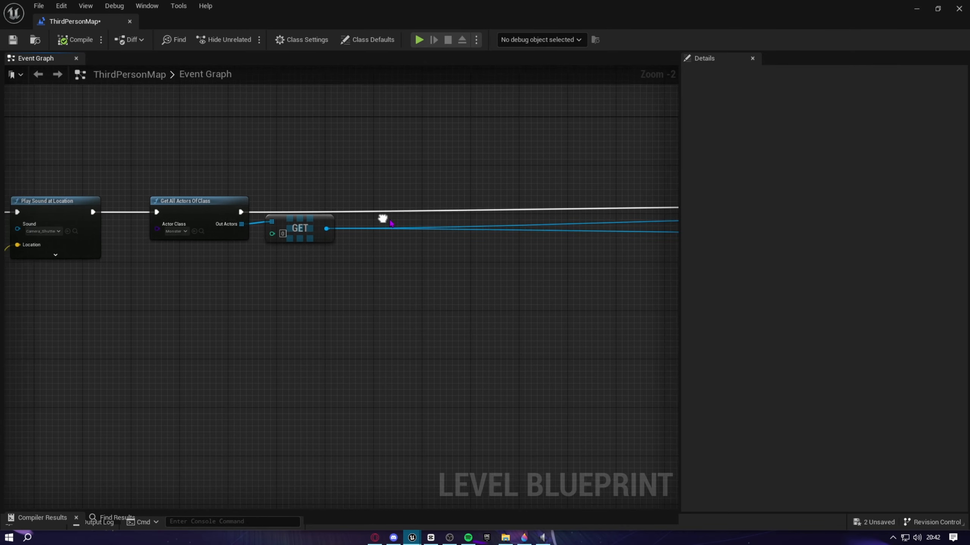
{"action": "scroll", "coordinate": [367, 217], "scroll_direction": "up", "scroll_amount": 2}
{"action": "left_click", "coordinate": [275, 218]}
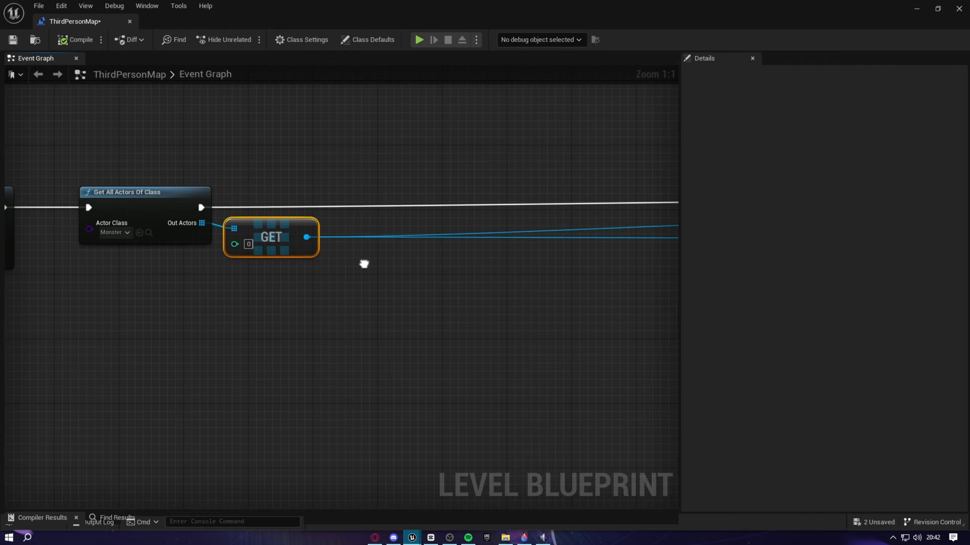
{"action": "right_click_drag", "start_coordinate": [363, 264], "coordinate": [320, 233]}
{"action": "left_click_drag", "start_coordinate": [262, 208], "coordinate": [306, 254]}
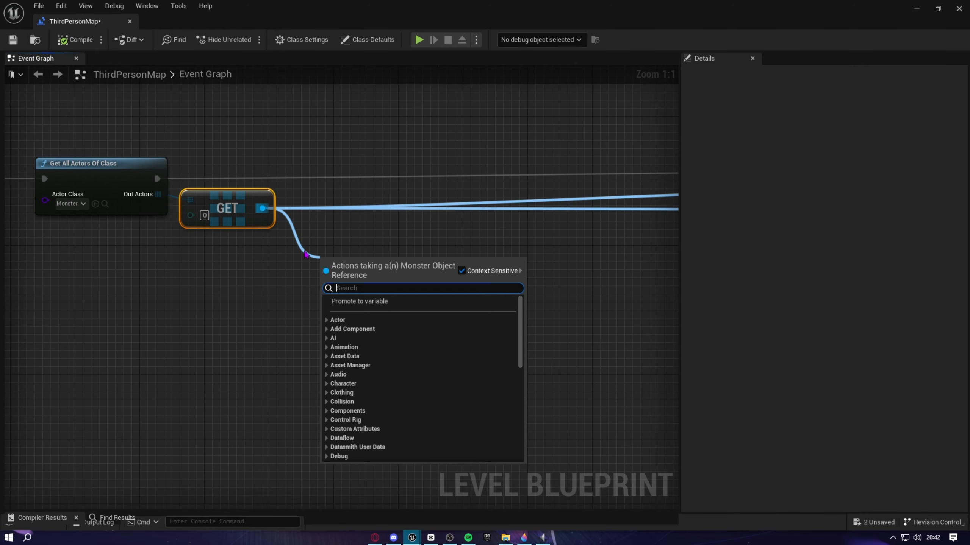
{"action": "type", "text": "getaco"}
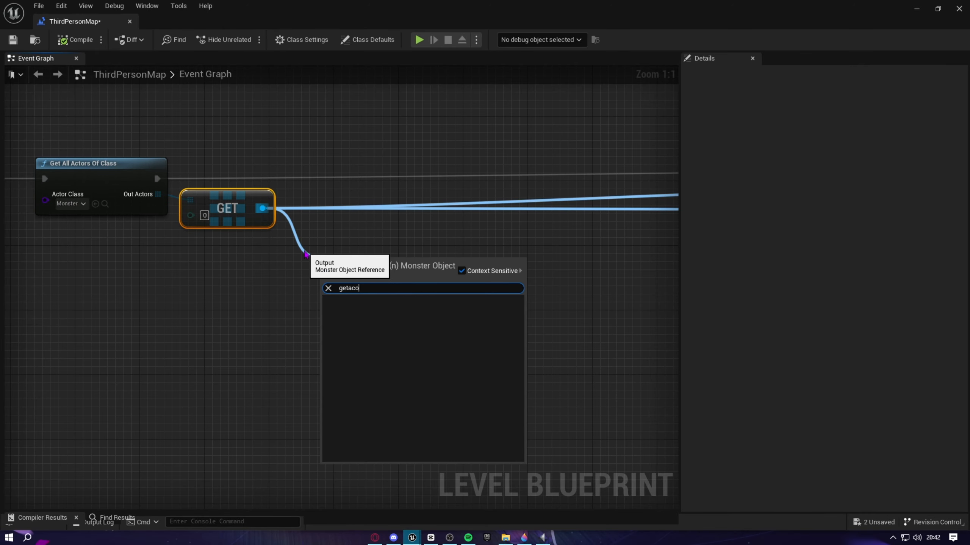
{"action": "key", "text": "BackSpace"}
{"action": "key", "text": "BackSpace"}
{"action": "key", "text": "BackSpace"}
{"action": "type", "text": "acto"}
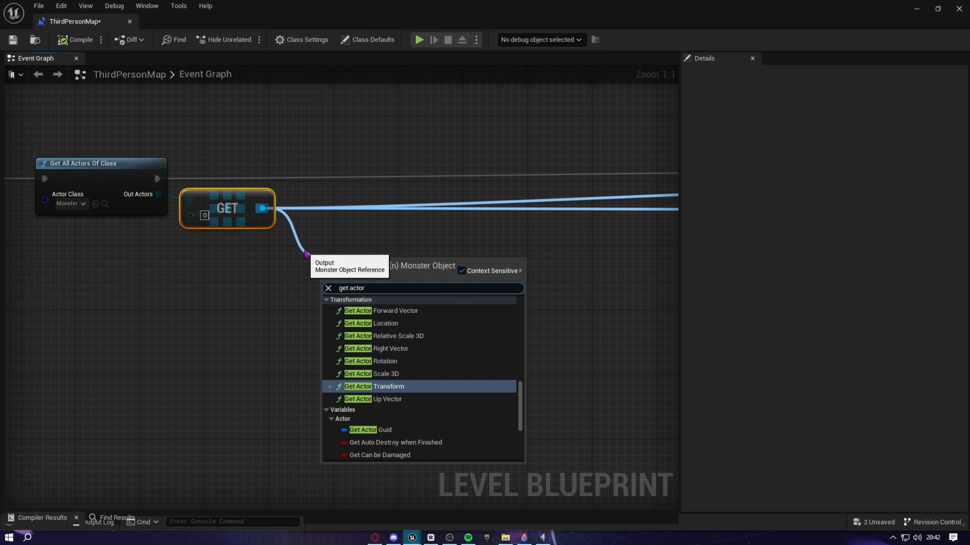
{"action": "type", "text": "r"}
{"action": "left_click", "coordinate": [385, 323]}
- Split the Return Value of the Monster's Get Actor Location node into X, Y and Z
{"action": "right_click_drag", "start_coordinate": [389, 329], "coordinate": [362, 302]}
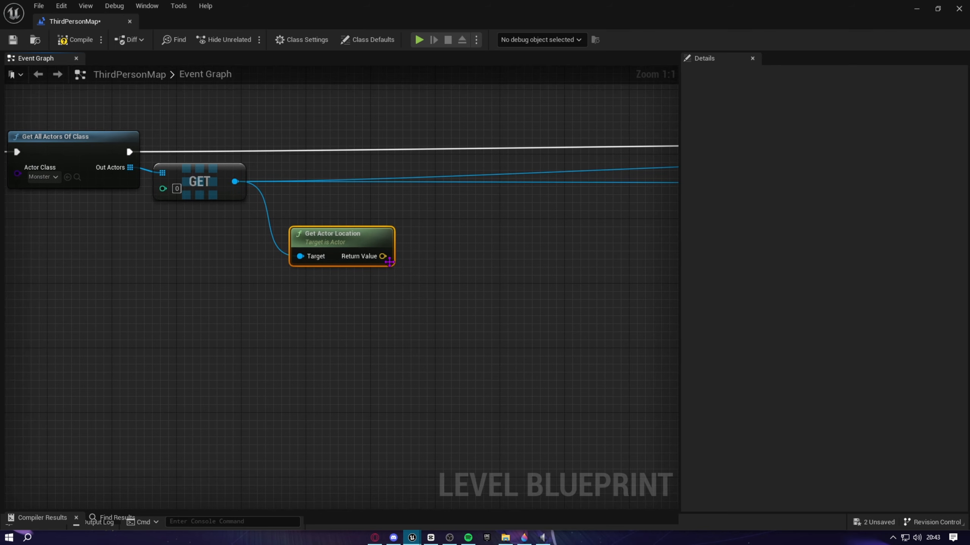
{"action": "right_click", "coordinate": [383, 256]}
{"action": "left_click", "coordinate": [417, 288]}
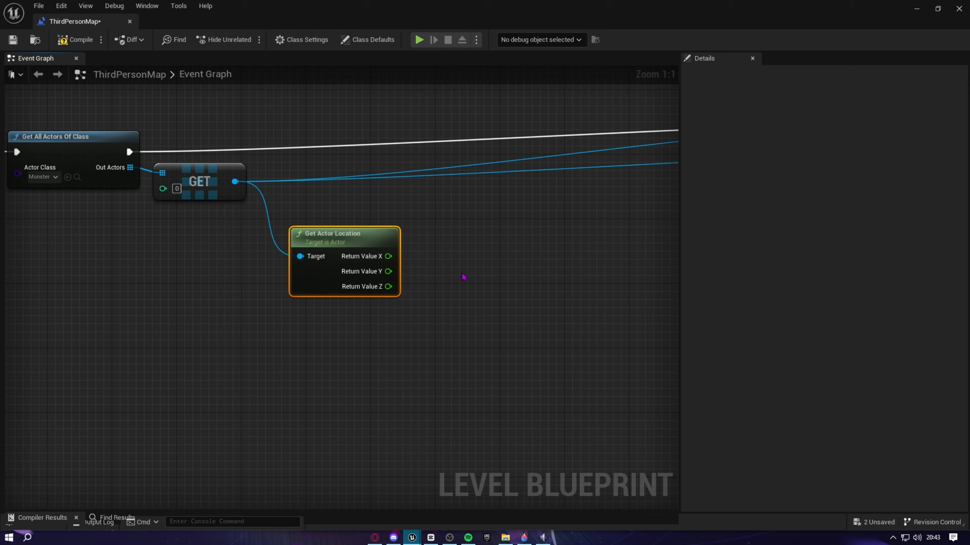
{"action": "right_click_drag", "start_coordinate": [454, 270], "coordinate": [434, 327]}
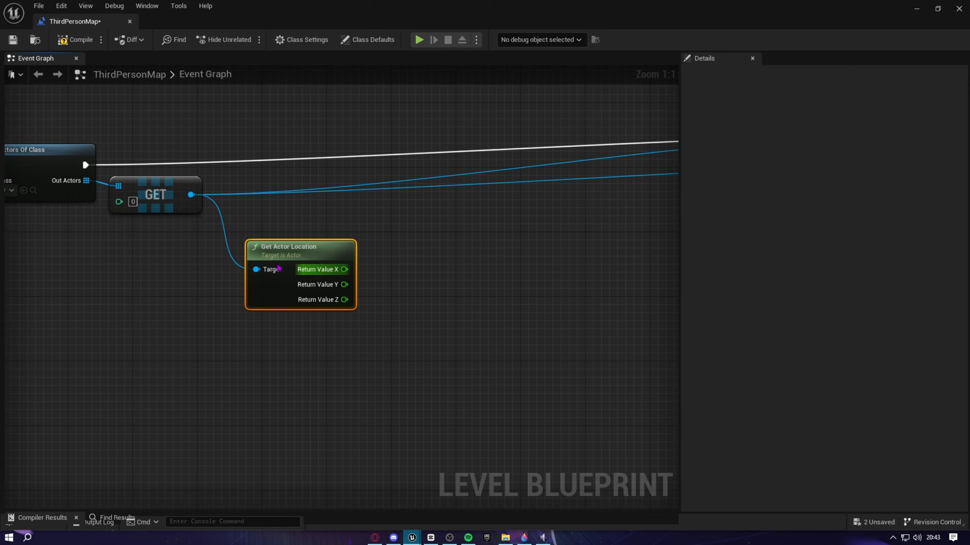
- Add a Set Actor Location node targeting GET's output and place it between GET and AI MoveTo
{"action": "left_click_drag", "start_coordinate": [191, 194], "coordinate": [408, 196]}
{"action": "type", "text": "set a"}
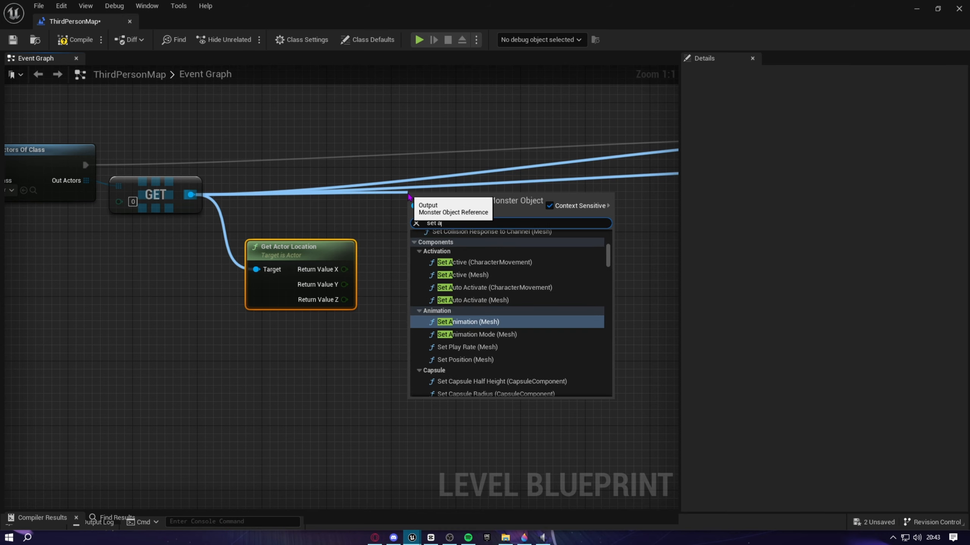
{"action": "type", "text": "cotr"}
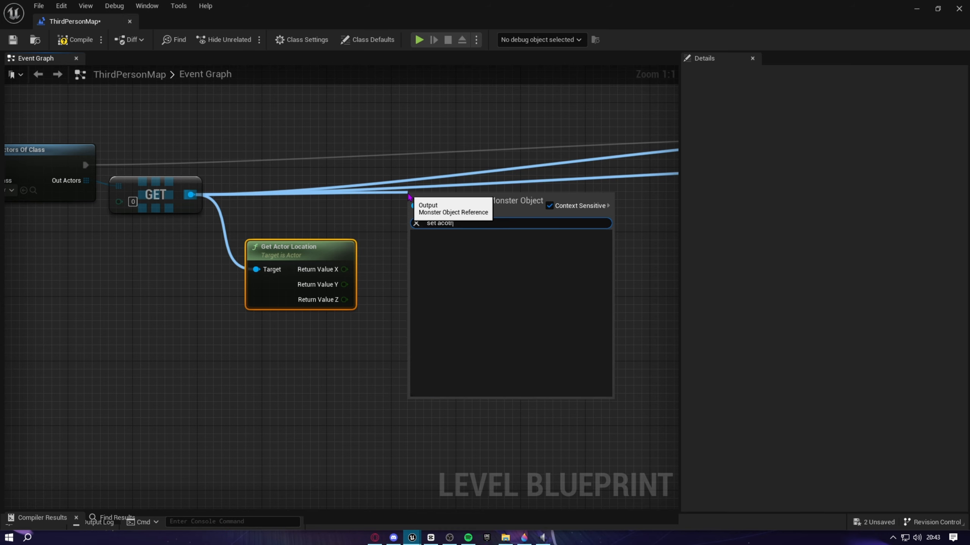
{"action": "key", "text": "BackSpace"}
{"action": "key", "text": "BackSpace"}
{"action": "key", "text": "BackSpace"}
{"action": "type", "text": "tor loc"}
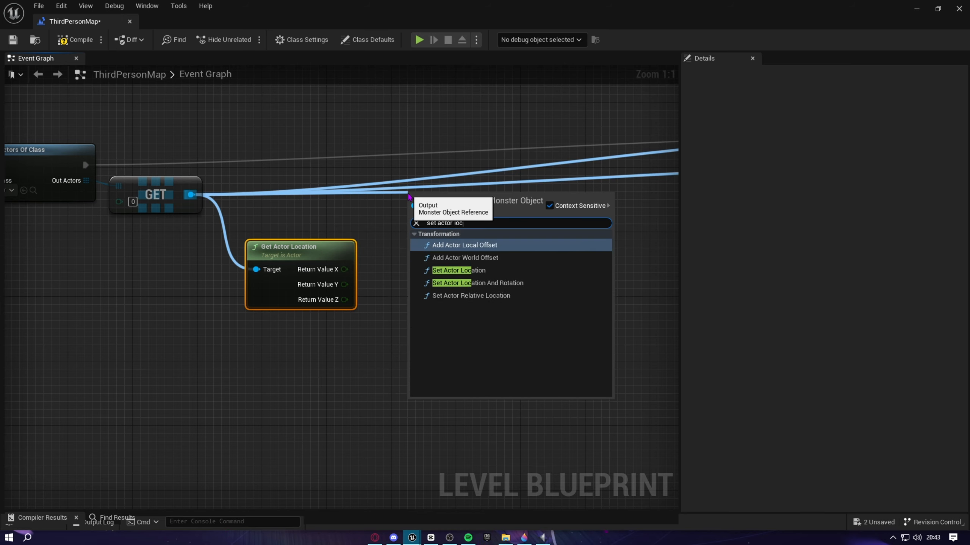
{"action": "left_click", "coordinate": [477, 270]}
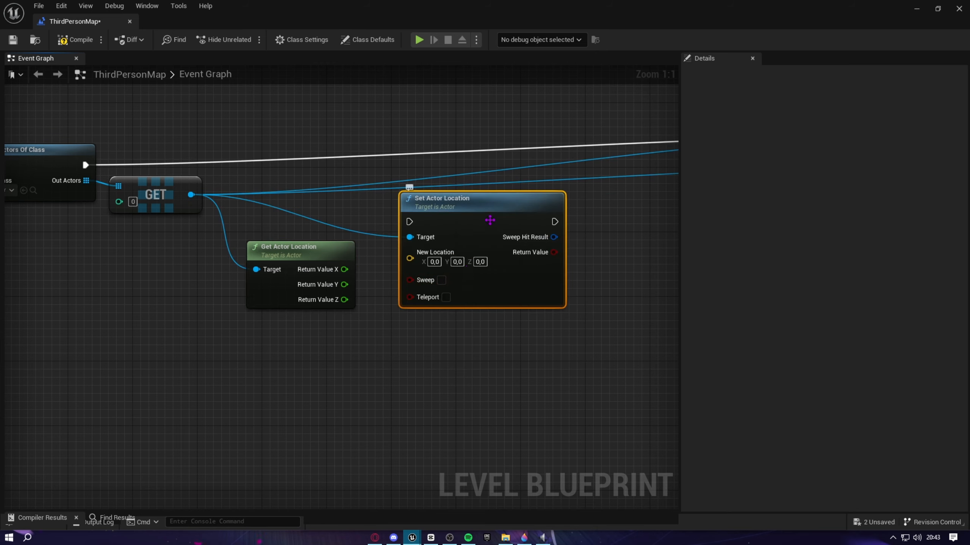
{"action": "left_click_drag", "start_coordinate": [545, 200], "coordinate": [585, 176]}
- Split Set Actor Location's New Location and connect Get Actor Location's X and Y values to its X and Y inputs
{"action": "right_click", "coordinate": [507, 220]}
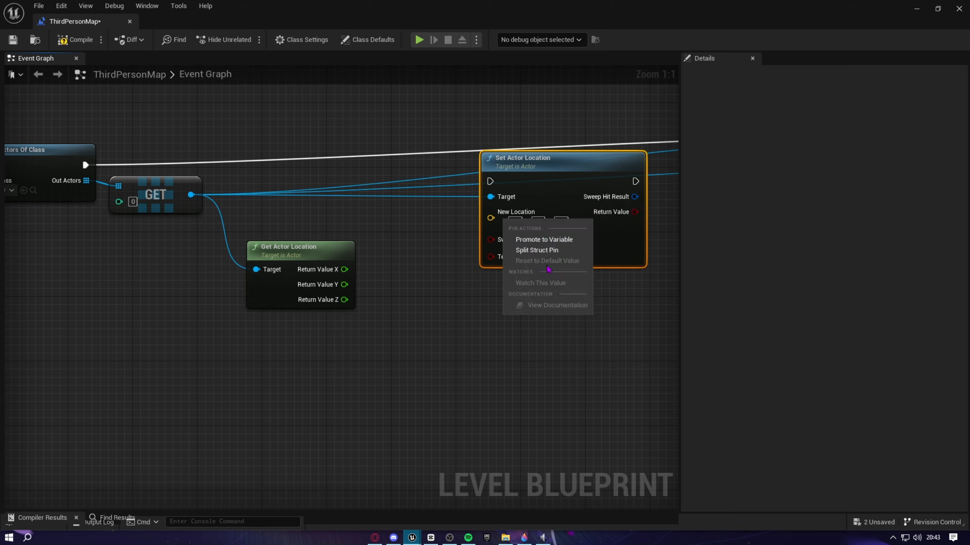
{"action": "left_click", "coordinate": [536, 255]}
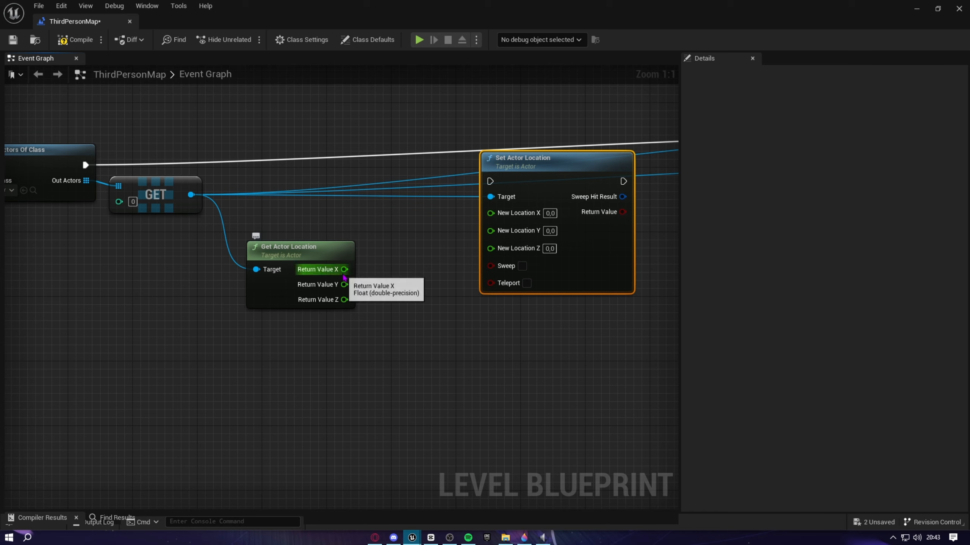
{"action": "left_click_drag", "start_coordinate": [344, 270], "coordinate": [497, 215]}
{"action": "left_click_drag", "start_coordinate": [344, 285], "coordinate": [498, 229]}
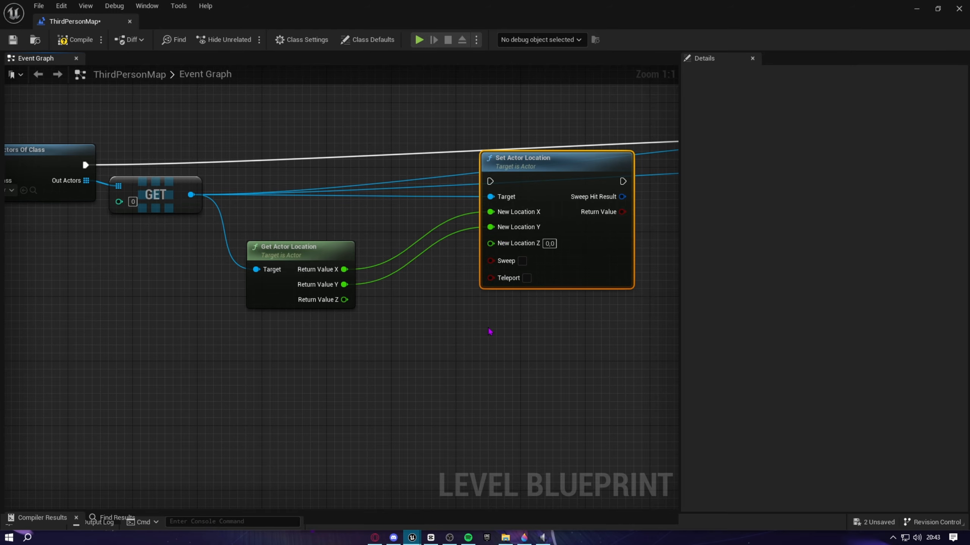
- Route the execution flow from Get All Actors Of Class through Set Actor Location into AI MoveTo
{"action": "right_click_drag", "start_coordinate": [463, 328], "coordinate": [367, 392]}
{"action": "right_click_drag", "start_coordinate": [110, 269], "coordinate": [277, 289]}
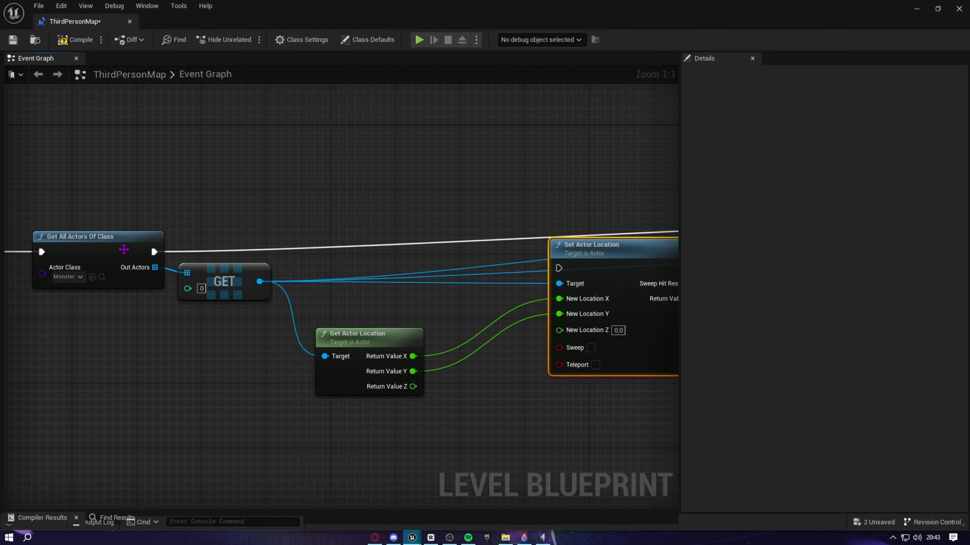
{"action": "left_click_drag", "start_coordinate": [153, 253], "coordinate": [572, 238]}
{"action": "right_click_drag", "start_coordinate": [561, 236], "coordinate": [122, 212]}
{"action": "scroll", "coordinate": [294, 226], "scroll_direction": "down", "scroll_amount": 3}
{"action": "right_click_drag", "start_coordinate": [282, 227], "coordinate": [210, 234]}
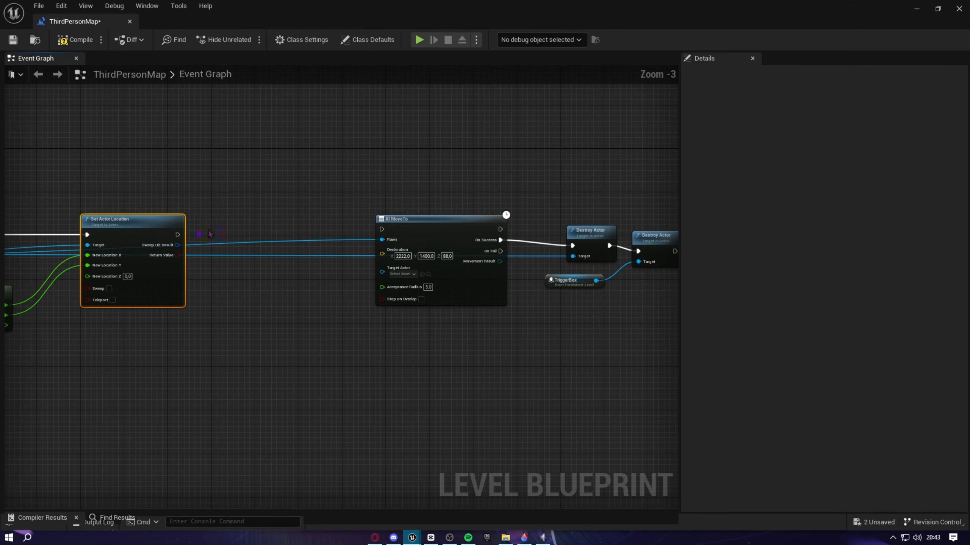
{"action": "left_click_drag", "start_coordinate": [177, 234], "coordinate": [386, 233]}
{"action": "scroll", "coordinate": [386, 233], "scroll_direction": "up", "scroll_amount": 1}
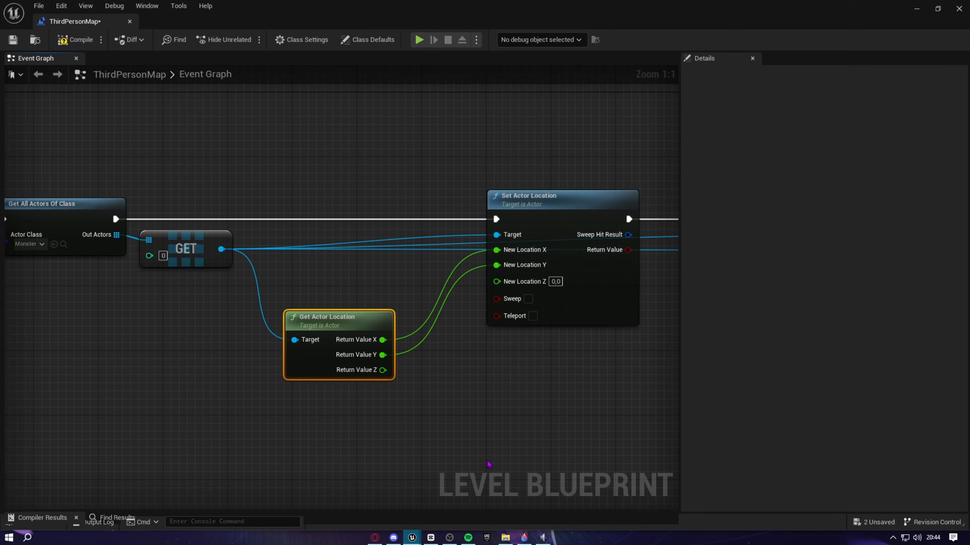
- Compile and save the Level Blueprint
{"action": "right_click_drag", "start_coordinate": [502, 433], "coordinate": [375, 360]}
{"action": "left_click", "coordinate": [82, 38]}
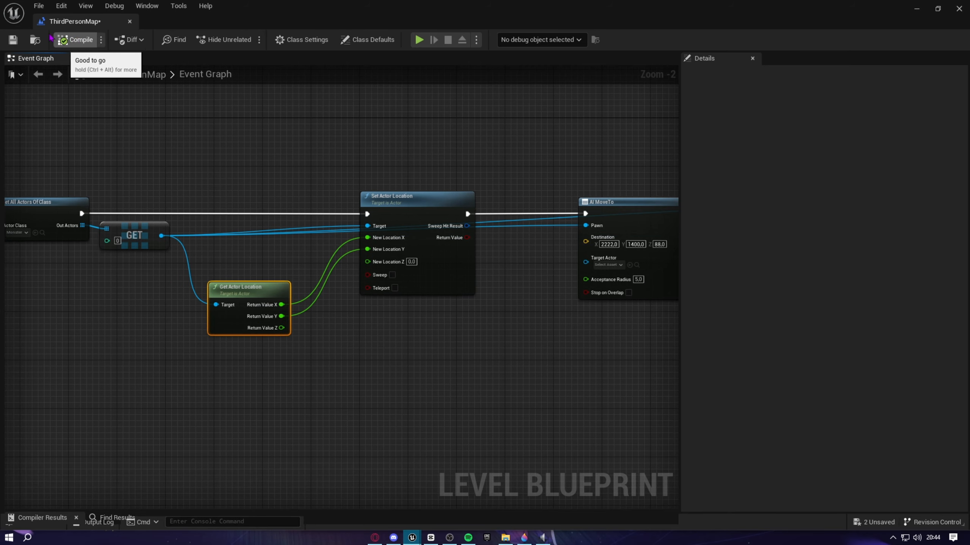
{"action": "left_click", "coordinate": [13, 40]}
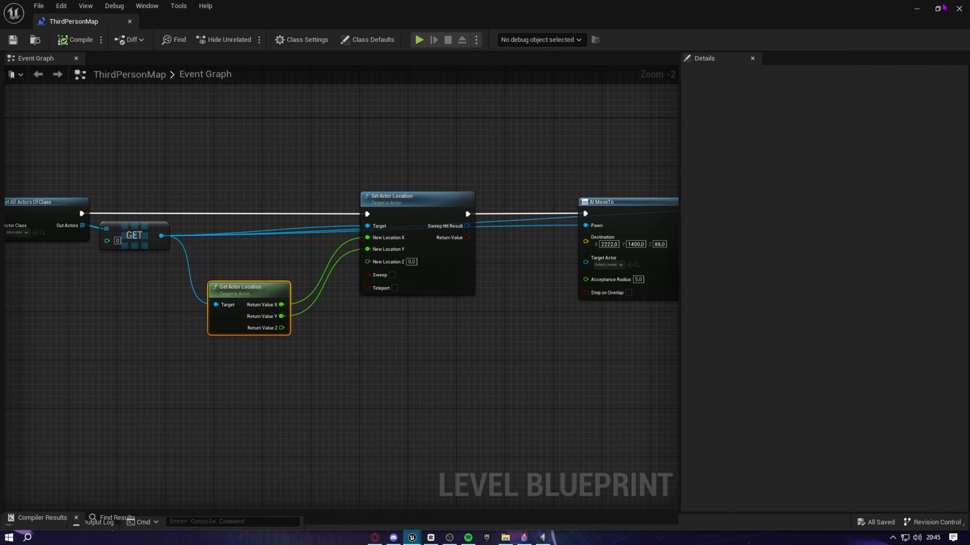
- Select the Monster in the level and move it along its Y axis to line up with the corridor between the walls
{"action": "scroll", "coordinate": [347, 189], "scroll_direction": "up", "scroll_amount": 2}
{"action": "right_click_drag", "start_coordinate": [375, 322], "coordinate": [371, 332]}
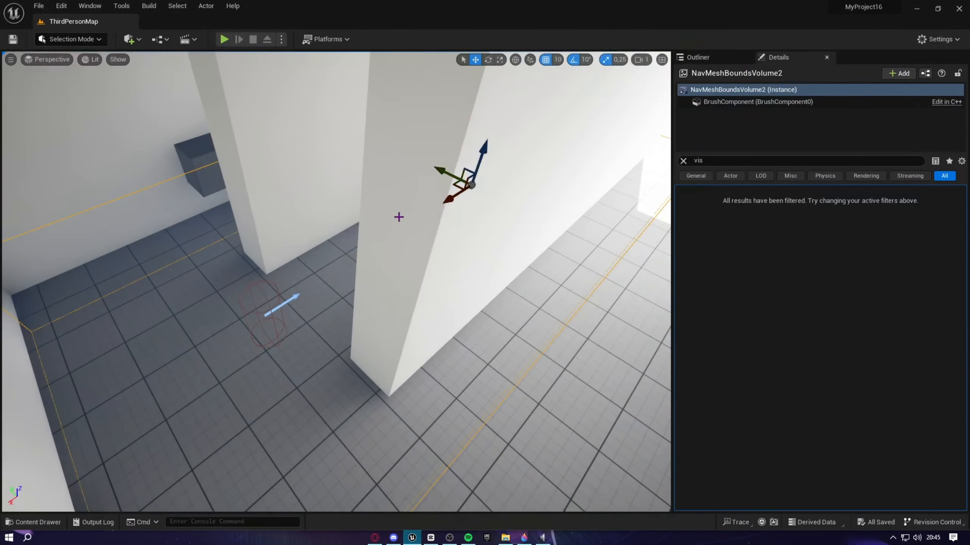
{"action": "right_click_drag", "start_coordinate": [336, 283], "coordinate": [325, 283]}
{"action": "left_click", "coordinate": [207, 308]}
{"action": "right_click_drag", "start_coordinate": [210, 308], "coordinate": [206, 309]}
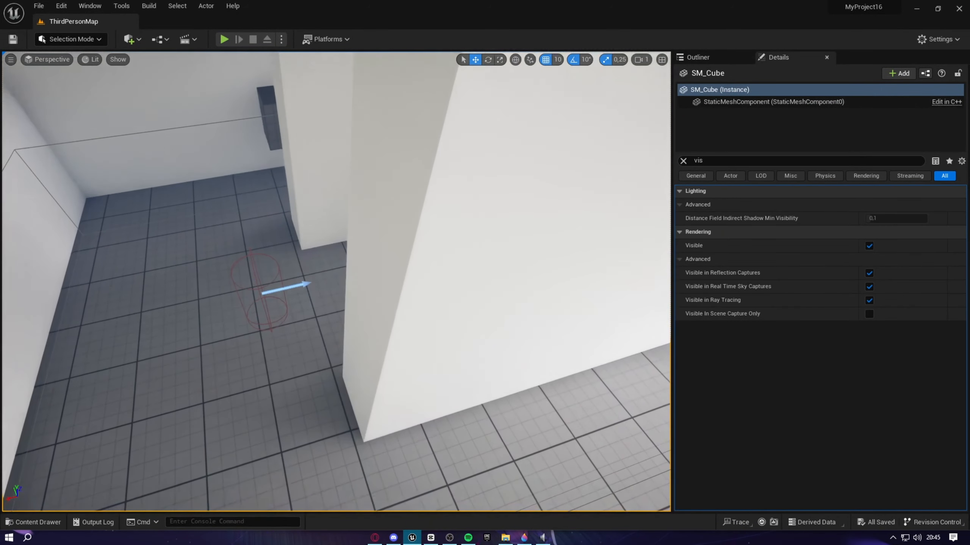
{"action": "left_click", "coordinate": [256, 271]}
{"action": "right_click_drag", "start_coordinate": [256, 271], "coordinate": [266, 270]}
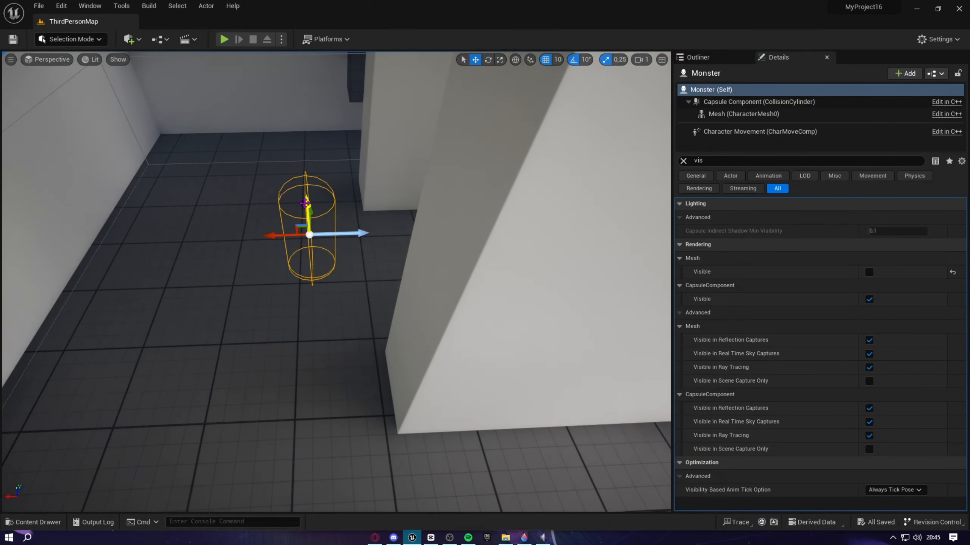
{"action": "left_click_drag", "start_coordinate": [308, 214], "coordinate": [326, 323]}
{"action": "right_click_drag", "start_coordinate": [317, 327], "coordinate": [322, 306]}
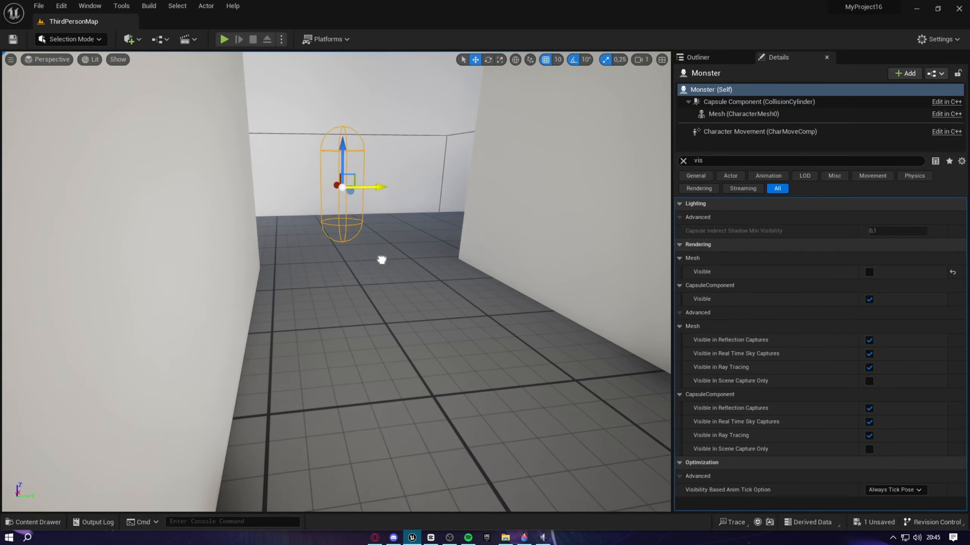
- Lower the Monster along its Z axis so its capsule sits closer to the corridor floor
{"action": "right_click_drag", "start_coordinate": [381, 260], "coordinate": [401, 299]}
{"action": "key", "text": "w"}
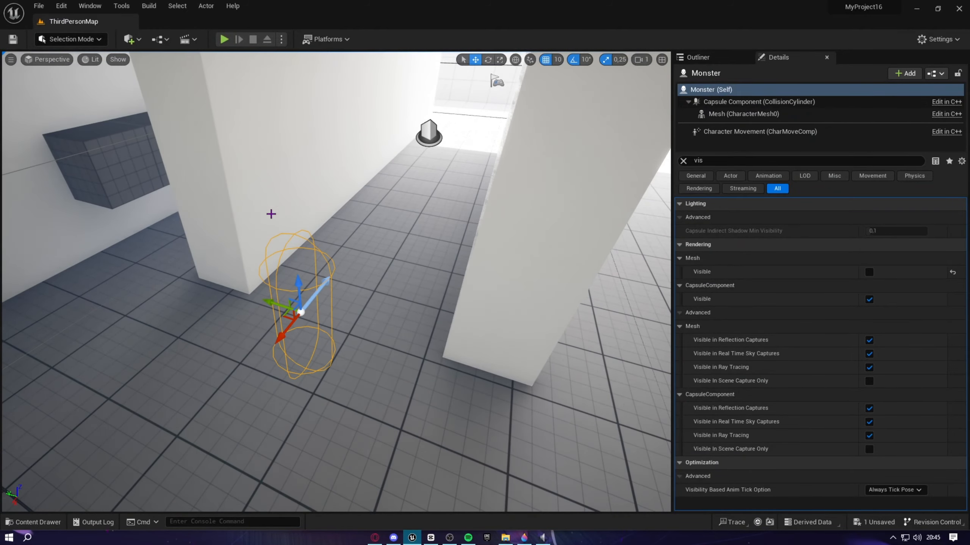
{"action": "right_click_drag", "start_coordinate": [271, 214], "coordinate": [279, 283]}
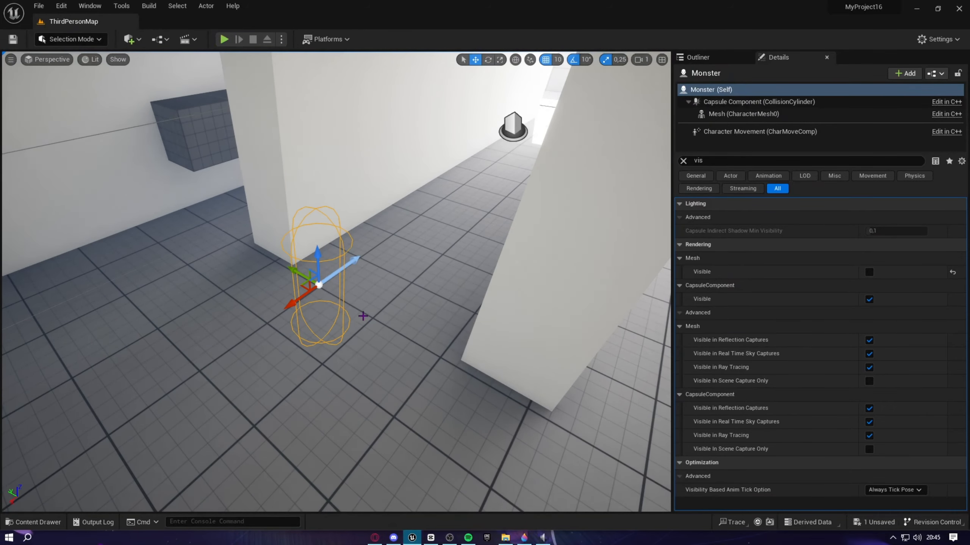
{"action": "left_click", "coordinate": [39, 523]}
{"action": "left_click", "coordinate": [186, 39]}
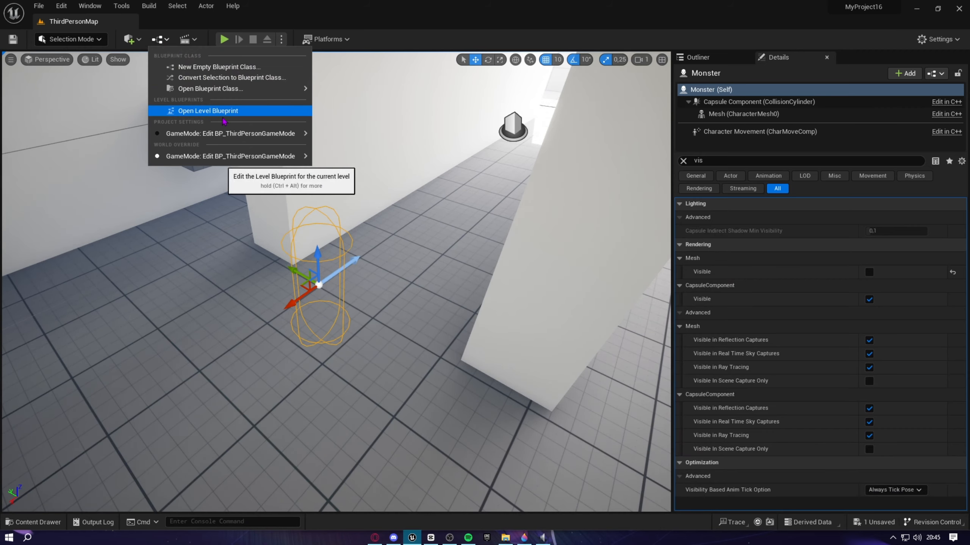
{"action": "left_click_drag", "start_coordinate": [318, 254], "coordinate": [297, 440]}
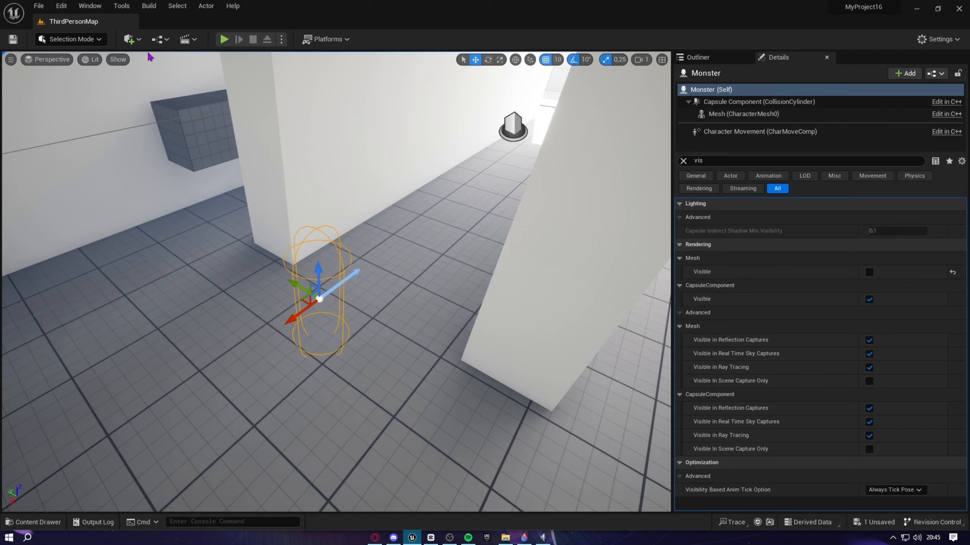
- Delete the Set Actor Location and Get Actor Location nodes from the Level Blueprint
{"action": "left_click", "coordinate": [186, 39]}
{"action": "left_click", "coordinate": [191, 117]}
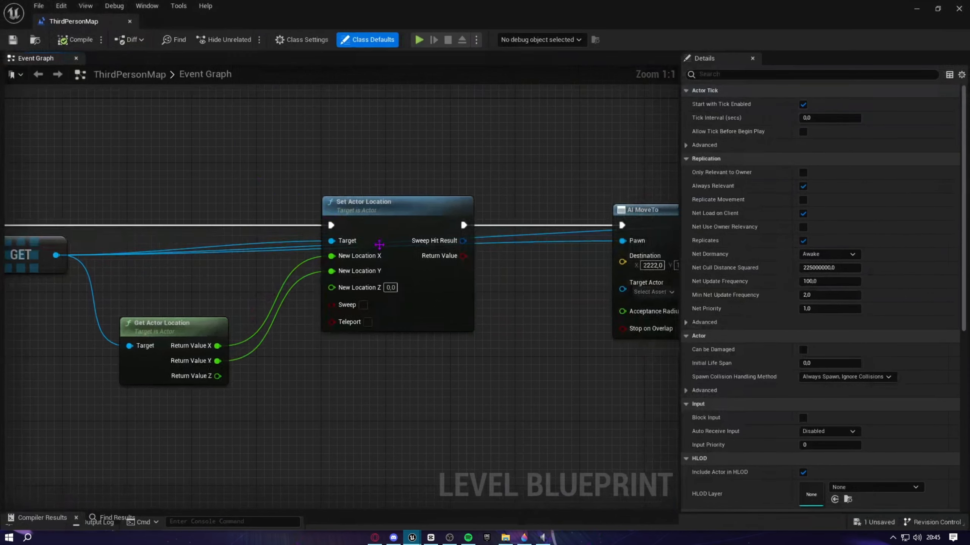
{"action": "scroll", "coordinate": [379, 244], "scroll_direction": "down", "scroll_amount": 2}
{"action": "right_click_drag", "start_coordinate": [381, 301], "coordinate": [495, 253]}
{"action": "left_click", "coordinate": [495, 254]}
{"action": "key", "text": "Delete"}
{"action": "left_click_drag", "start_coordinate": [366, 246], "coordinate": [362, 300]}
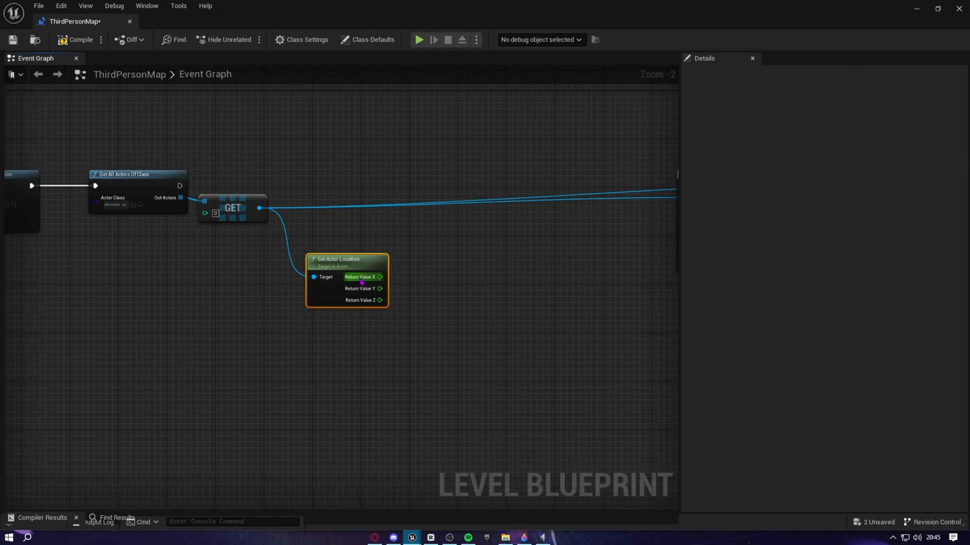
{"action": "key", "text": "Delete"}
{"action": "scroll", "coordinate": [330, 269], "scroll_direction": "up", "scroll_amount": 2}
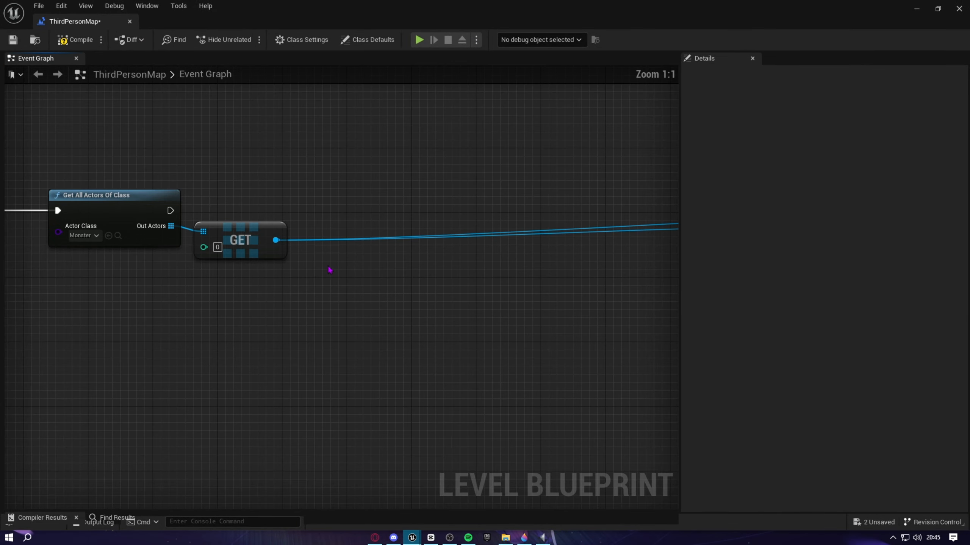
- Add a Set Visibility (Mesh) node from GET's output and enable its New Visibility option
{"action": "left_click_drag", "start_coordinate": [275, 239], "coordinate": [416, 282]}
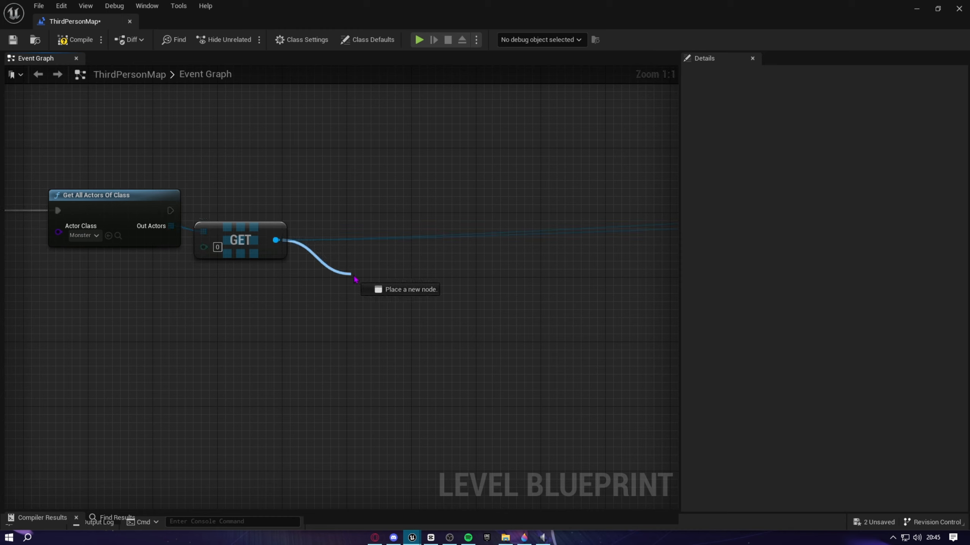
{"action": "left_click_drag", "start_coordinate": [354, 280], "coordinate": [353, 275]}
{"action": "type", "text": "set visi"}
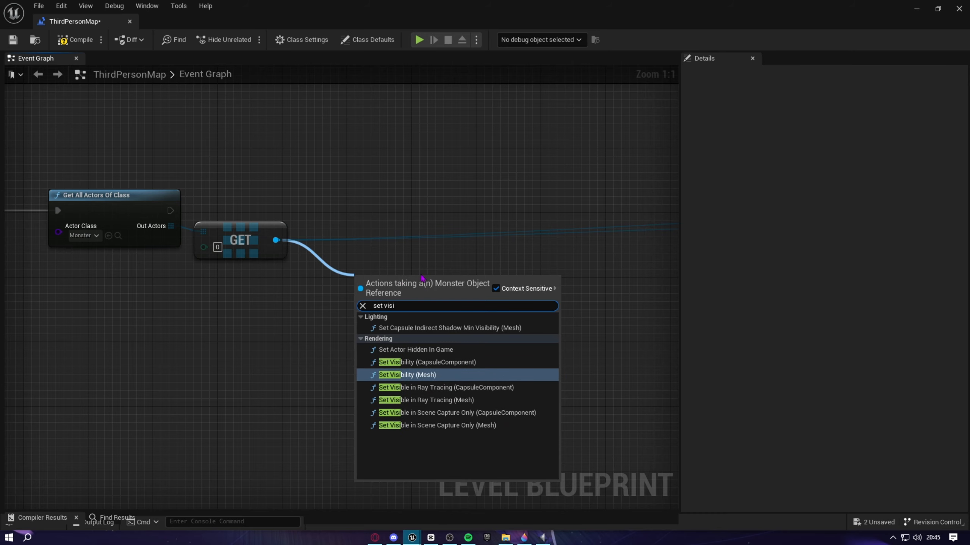
{"action": "left_click", "coordinate": [402, 375]}
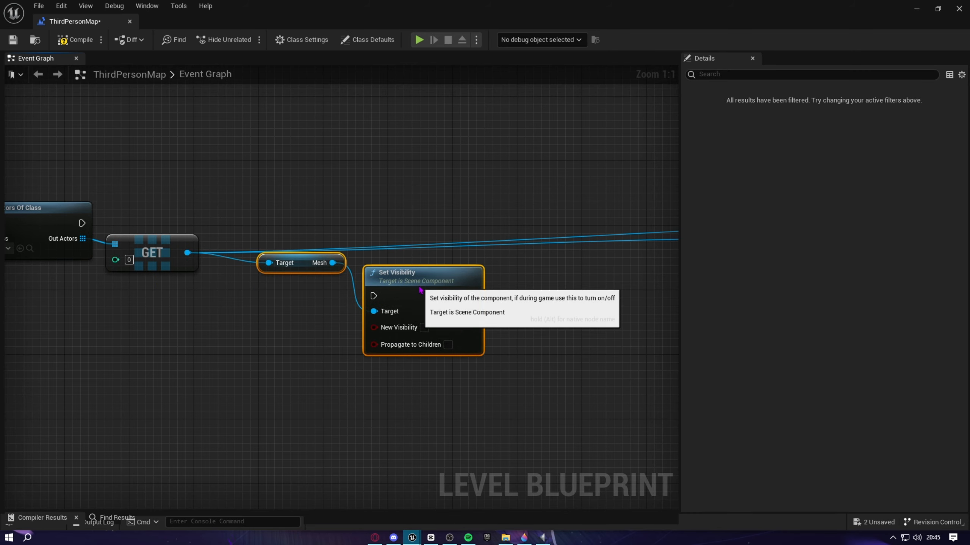
{"action": "left_click", "coordinate": [361, 235]}
{"action": "right_click_drag", "start_coordinate": [461, 235], "coordinate": [316, 252]}
{"action": "scroll", "coordinate": [317, 254], "scroll_direction": "down", "scroll_amount": 2}
{"action": "scroll", "coordinate": [269, 321], "scroll_direction": "up", "scroll_amount": 2}
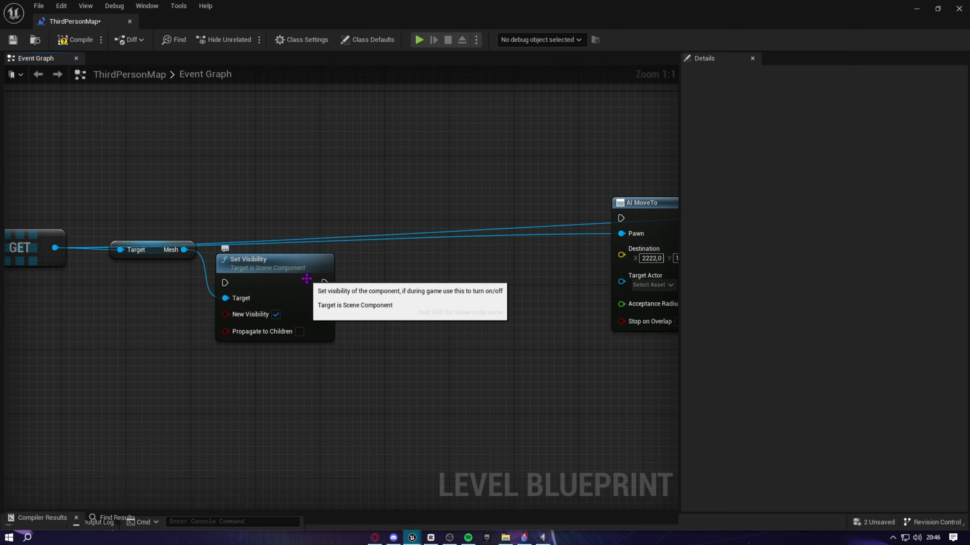
- Route the execution flow from Get All Actors Of Class through Set Visibility into AI MoveTo, placing the nodes in line
{"action": "right_click_drag", "start_coordinate": [77, 214], "coordinate": [271, 254]}
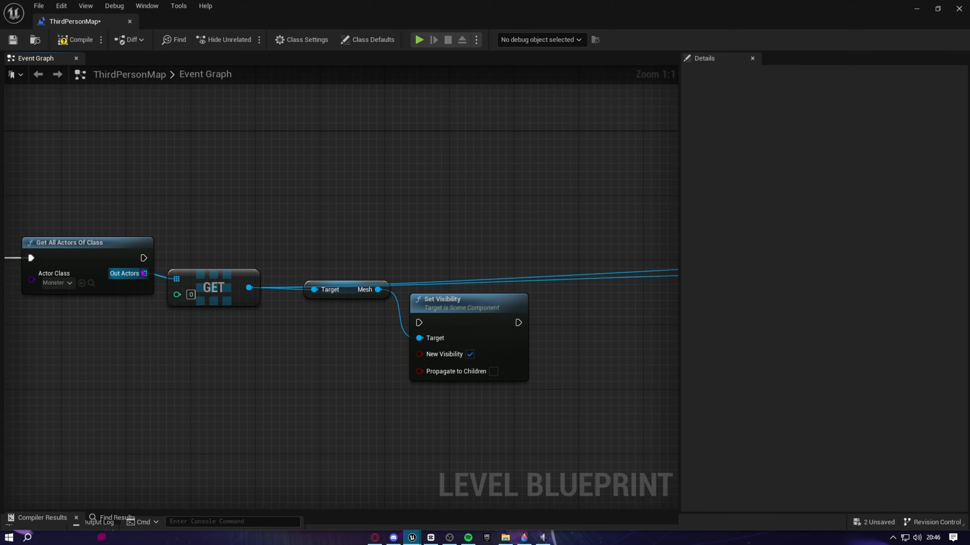
{"action": "left_click_drag", "start_coordinate": [143, 258], "coordinate": [464, 260]}
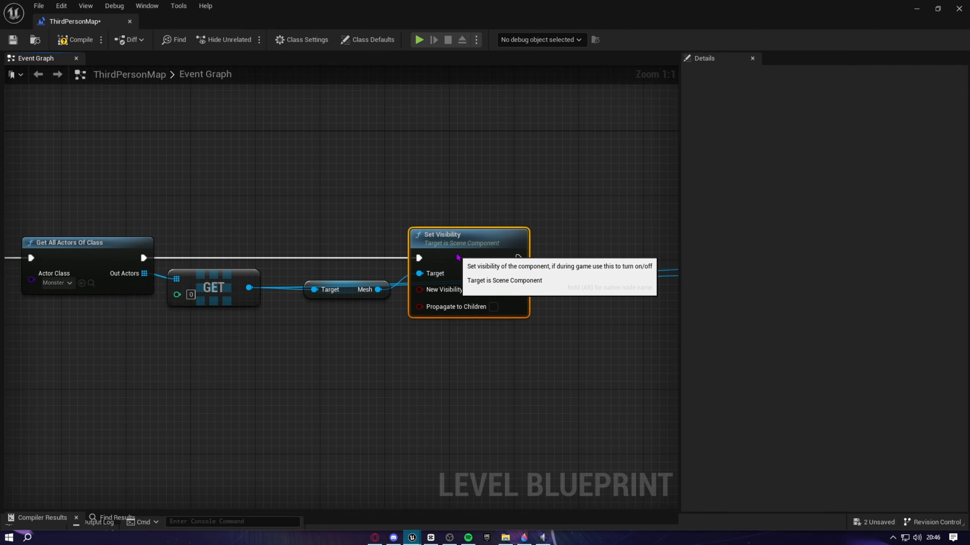
{"action": "right_click_drag", "start_coordinate": [464, 259], "coordinate": [358, 250]}
{"action": "left_click_drag", "start_coordinate": [351, 252], "coordinate": [647, 254]}
{"action": "right_click_drag", "start_coordinate": [626, 253], "coordinate": [431, 259]}
{"action": "left_click_drag", "start_coordinate": [493, 249], "coordinate": [355, 248]}
- Move both Destroy Actor nodes and the TriggerBox reference closer to AI MoveTo, and compile and save the Level Blueprint
{"action": "scroll", "coordinate": [504, 269], "scroll_direction": "down", "scroll_amount": 4}
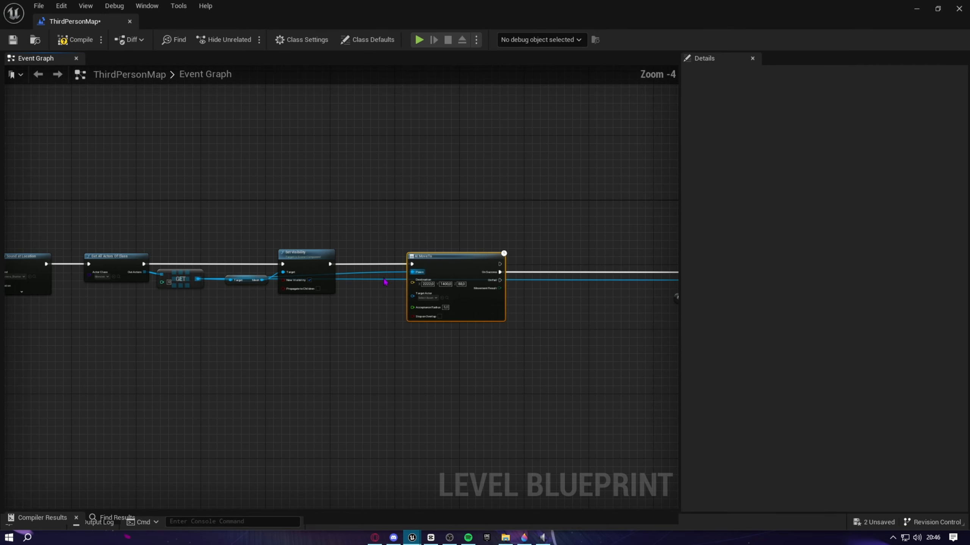
{"action": "right_click_drag", "start_coordinate": [385, 279], "coordinate": [216, 292]}
{"action": "left_click_drag", "start_coordinate": [539, 277], "coordinate": [394, 280]}
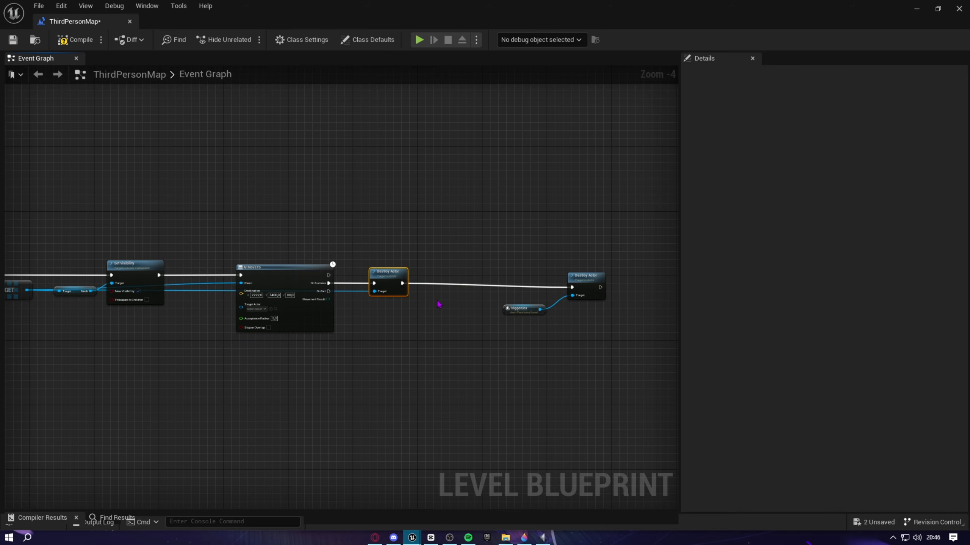
{"action": "scroll", "coordinate": [569, 282], "scroll_direction": "up", "scroll_amount": 2}
{"action": "left_click_drag", "start_coordinate": [574, 290], "coordinate": [414, 283]}
{"action": "left_click_drag", "start_coordinate": [465, 331], "coordinate": [330, 335]}
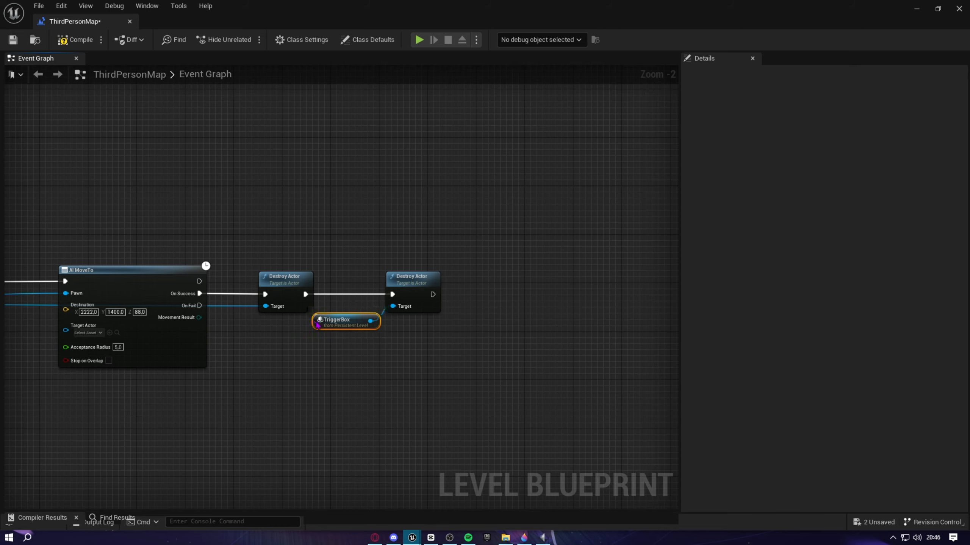
{"action": "right_click_drag", "start_coordinate": [318, 325], "coordinate": [439, 314]}
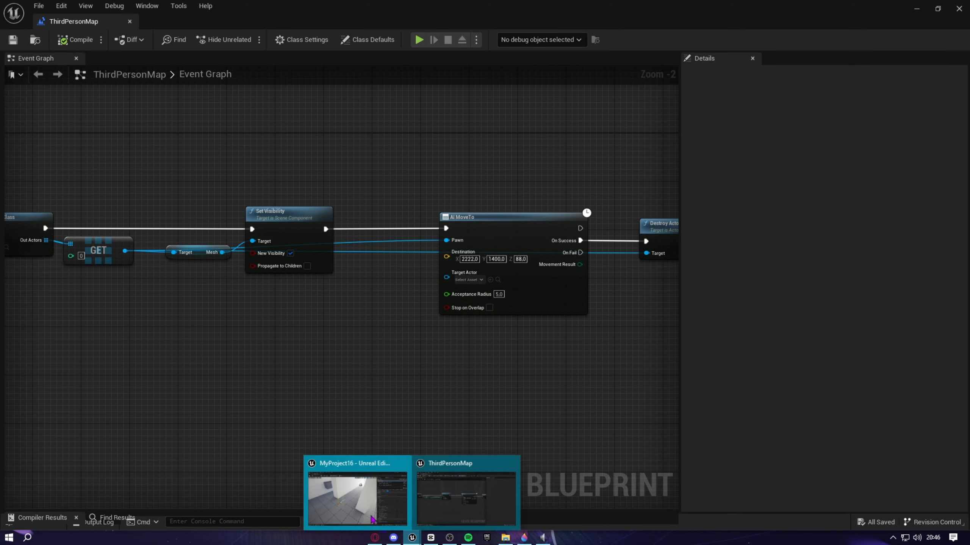
- Move the Monster along the X axis into the corridor to X 1460
{"action": "right_click_drag", "start_coordinate": [612, 292], "coordinate": [593, 307]}
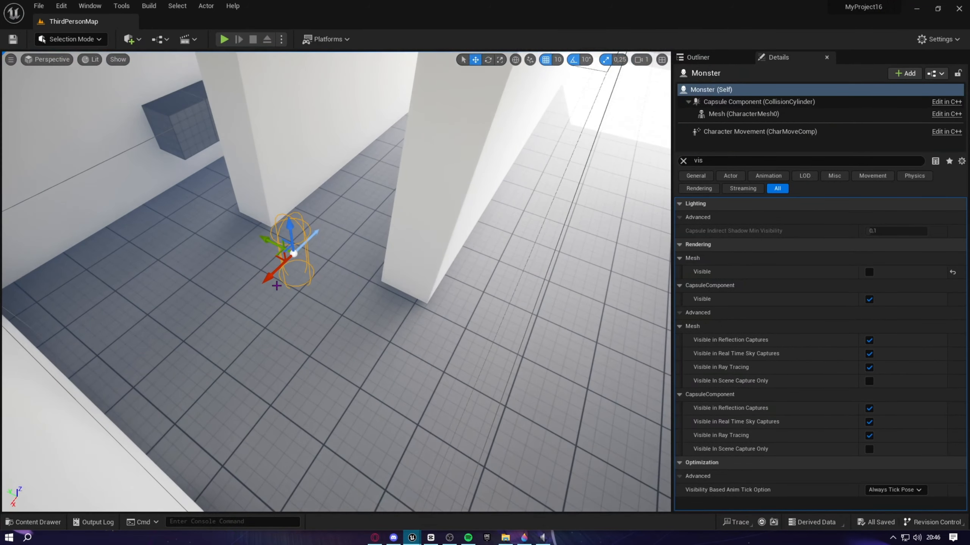
{"action": "left_click_drag", "start_coordinate": [274, 268], "coordinate": [336, 242]}
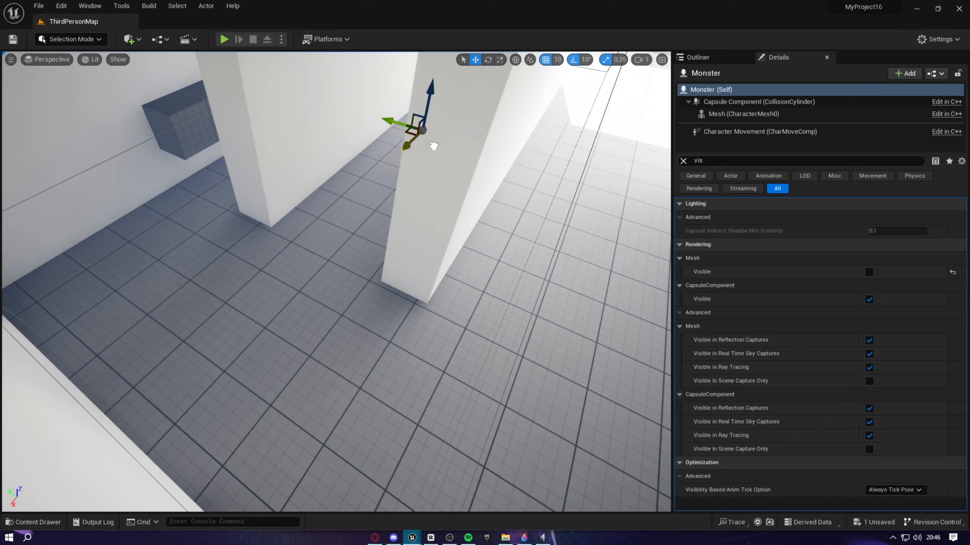
{"action": "left_click", "coordinate": [717, 58]}
{"action": "right_click_drag", "start_coordinate": [611, 161], "coordinate": [620, 114]}
{"action": "key", "text": "w"}
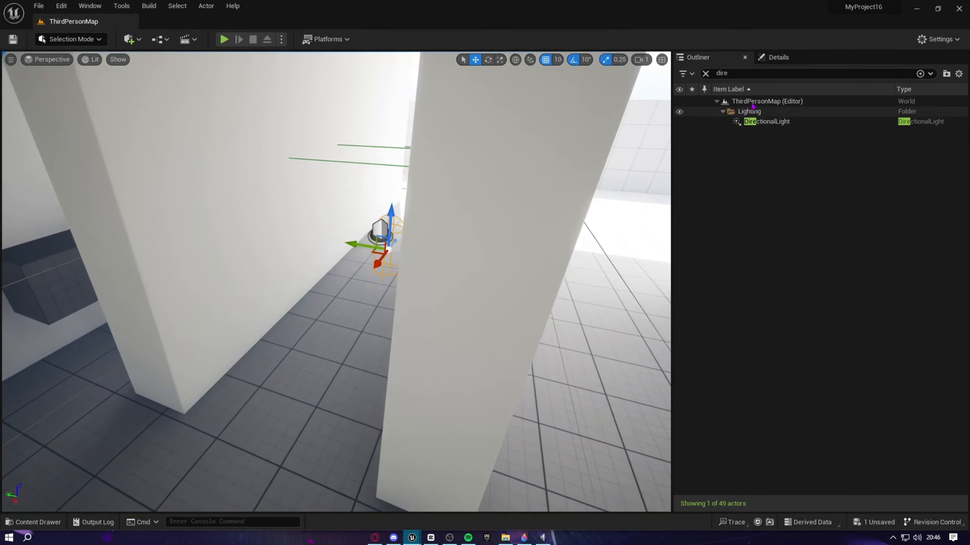
- Clear the Outliner and Details search filters to show the Monster's transform, and widen the Details area
{"action": "left_click", "coordinate": [705, 73]}
{"action": "left_click", "coordinate": [777, 57]}
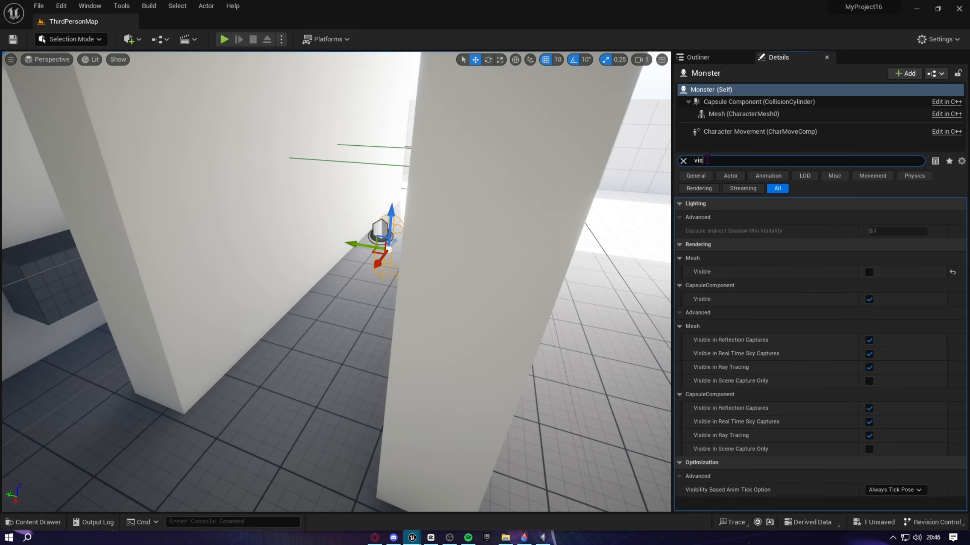
{"action": "left_click", "coordinate": [683, 161]}
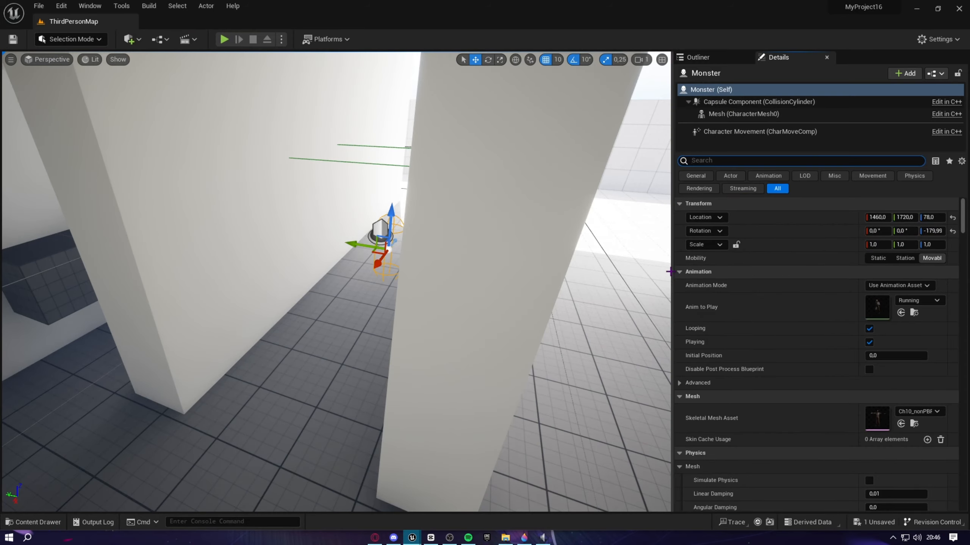
{"action": "left_click_drag", "start_coordinate": [672, 272], "coordinate": [591, 271]}
- Move the Monster further along the corridor's X axis to location X 1330, Y 1720, Z 78
{"action": "key", "text": "w"}
{"action": "right_click_drag", "start_coordinate": [475, 263], "coordinate": [213, 272]}
{"action": "right_click_drag", "start_coordinate": [328, 271], "coordinate": [268, 282]}
{"action": "key", "text": "w"}
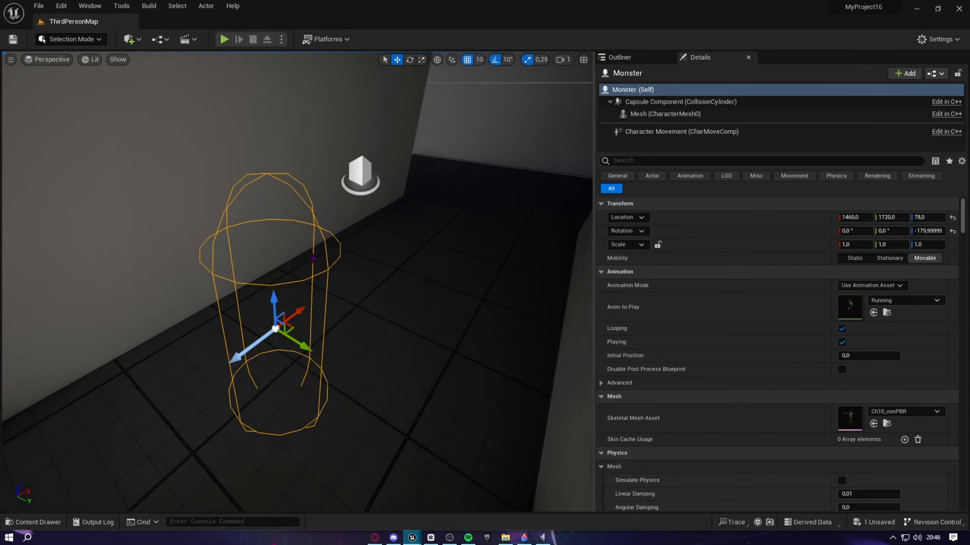
{"action": "left_click_drag", "start_coordinate": [291, 314], "coordinate": [130, 420]}
{"action": "right_click_drag", "start_coordinate": [130, 420], "coordinate": [38, 417]}
{"action": "key", "text": "s"}
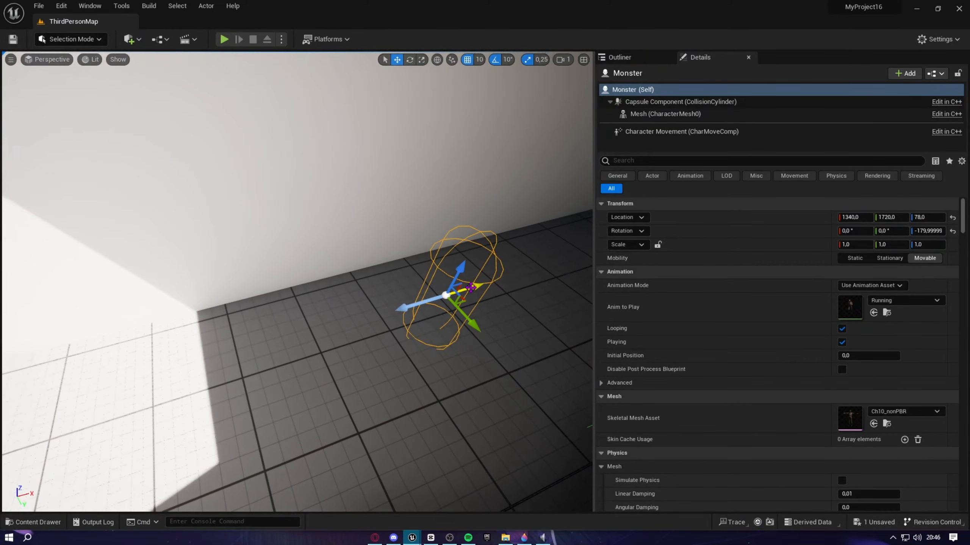
{"action": "left_click_drag", "start_coordinate": [474, 286], "coordinate": [365, 320]}
{"action": "right_click_drag", "start_coordinate": [344, 427], "coordinate": [517, 466]}
{"action": "key", "text": "a"}
{"action": "key", "text": "w"}
{"action": "left_click_drag", "start_coordinate": [327, 363], "coordinate": [333, 273]}
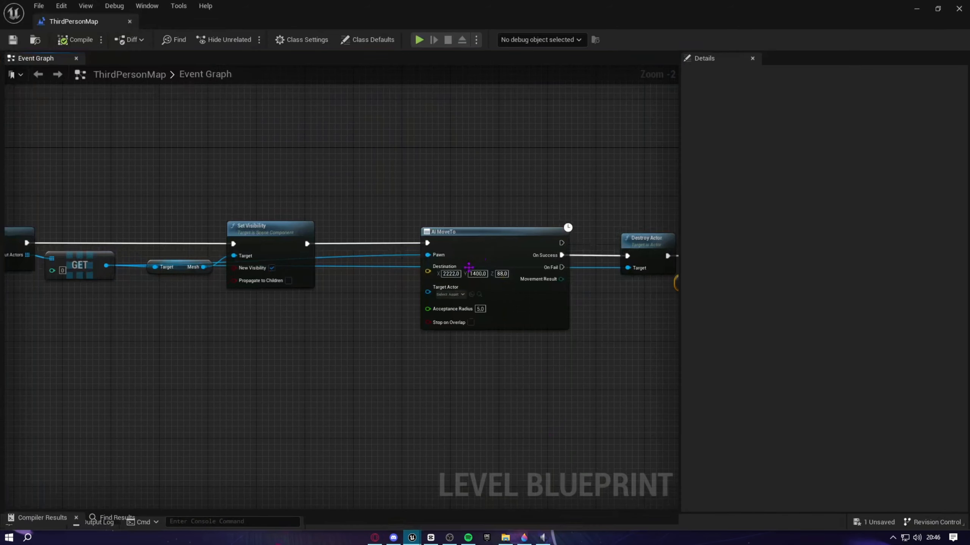
- Set AI MoveTo's Destination to X 1330, Y 1720, Z 78, and compile and save the Level Blueprint
{"action": "scroll", "coordinate": [469, 267], "scroll_direction": "up", "scroll_amount": 2}
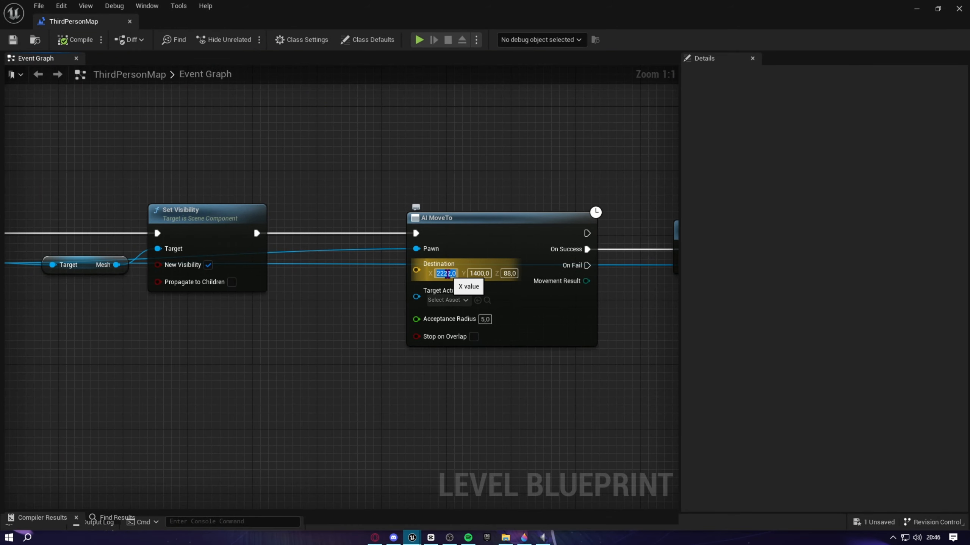
{"action": "type", "text": "1330,0"}
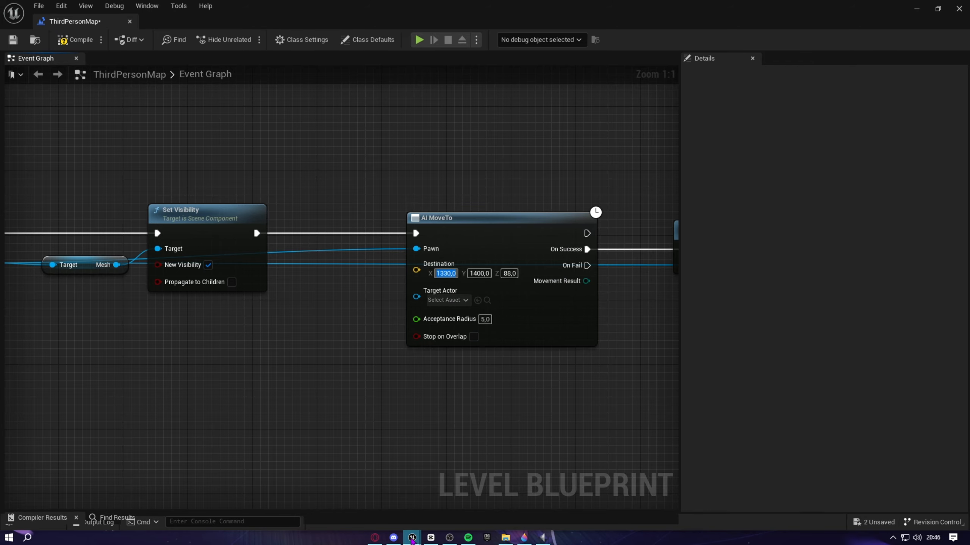
{"action": "left_click_drag", "start_coordinate": [762, 32], "coordinate": [455, 222]}
{"action": "scroll", "coordinate": [452, 347], "scroll_direction": "down", "scroll_amount": 4}
{"action": "right_click_drag", "start_coordinate": [453, 347], "coordinate": [387, 306]}
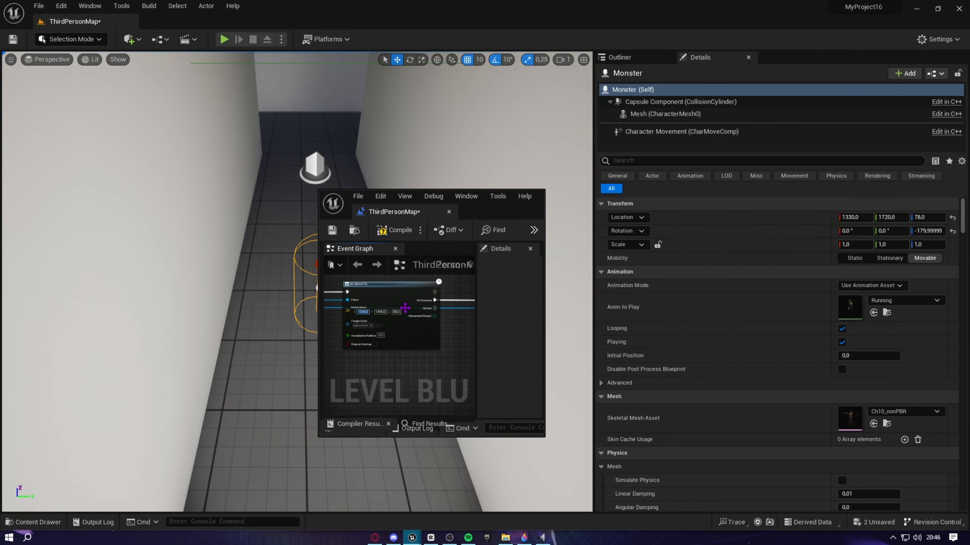
{"action": "scroll", "coordinate": [388, 306], "scroll_direction": "up", "scroll_amount": 4}
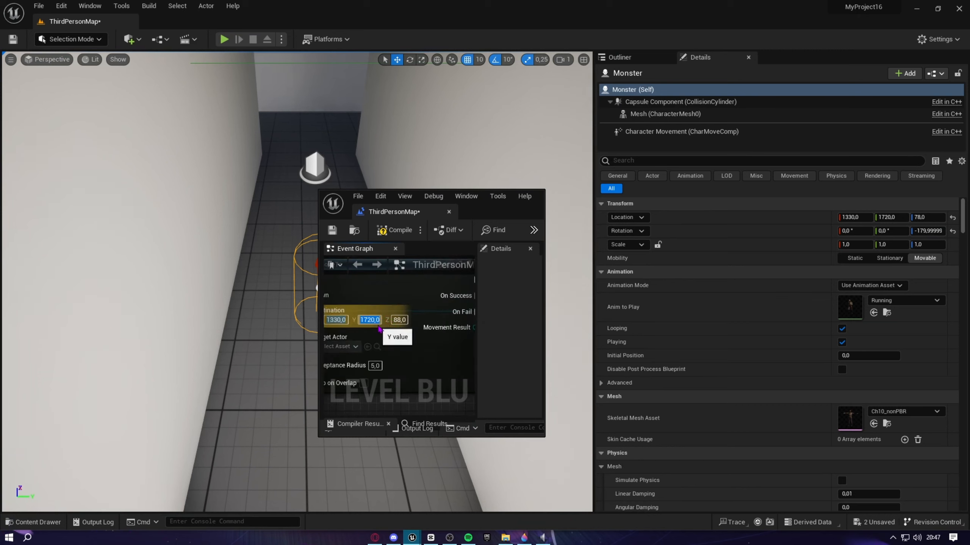
{"action": "type", "text": "78"}
{"action": "key", "text": "Return"}
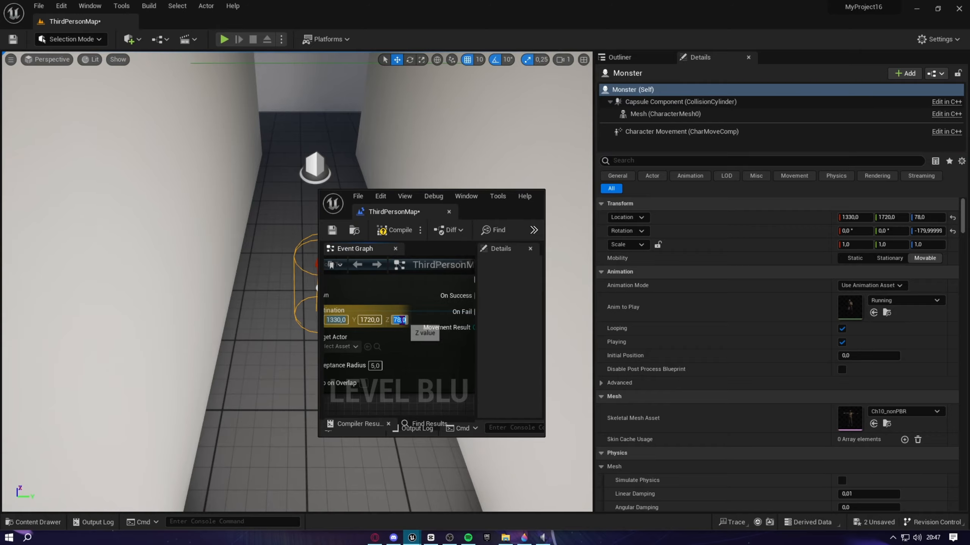
{"action": "key", "text": "F7"}
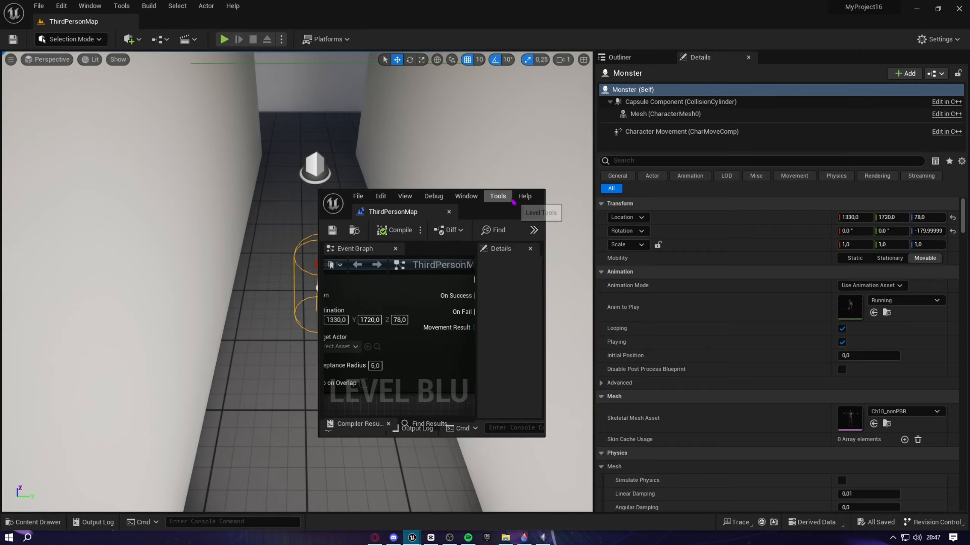
- Put the Level Blueprint away and move the Monster back along the X axis past the corridor to X 2050
{"action": "left_click", "coordinate": [542, 199]}
{"action": "right_click_drag", "start_coordinate": [444, 247], "coordinate": [424, 290]}
{"action": "key", "text": "s"}
{"action": "key", "text": "w"}
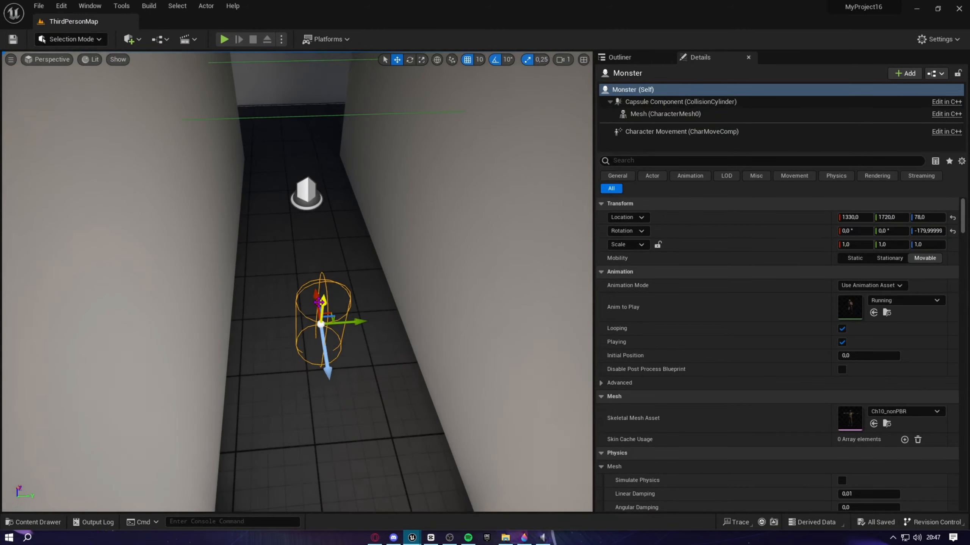
{"action": "left_click_drag", "start_coordinate": [324, 300], "coordinate": [301, 130]}
{"action": "key", "text": "w"}
{"action": "right_click_drag", "start_coordinate": [306, 141], "coordinate": [437, 168]}
{"action": "key", "text": "s"}
{"action": "left_click_drag", "start_coordinate": [178, 302], "coordinate": [104, 307]}
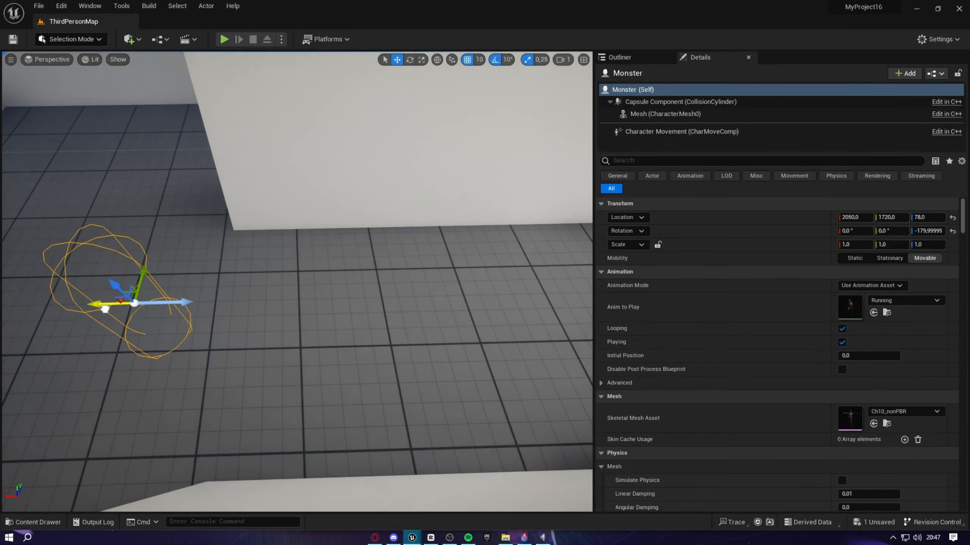
- Find the DirectionalLight in the level and set its intensity to 0 lux to darken the scene
{"action": "right_click_drag", "start_coordinate": [104, 306], "coordinate": [103, 268]}
{"action": "key", "text": "w"}
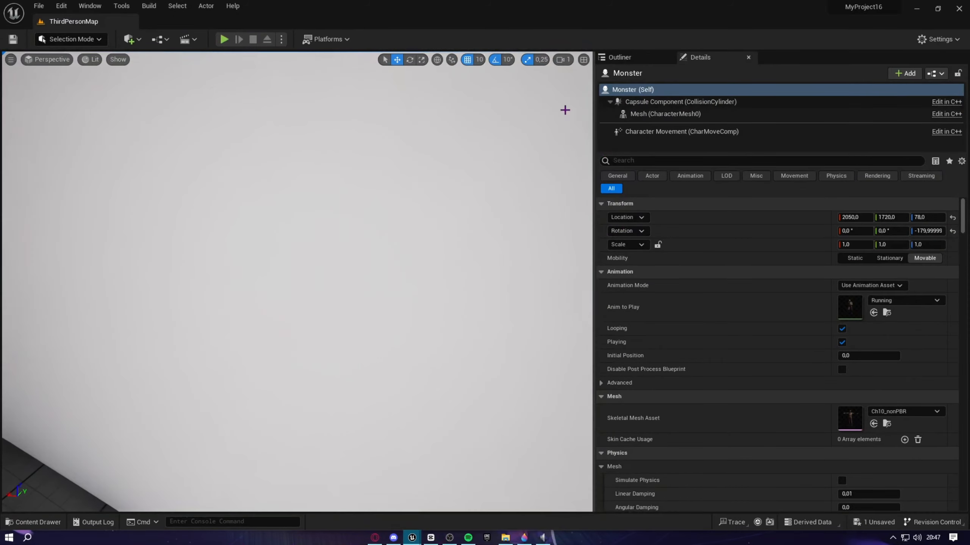
{"action": "left_click", "coordinate": [640, 59]}
{"action": "type", "text": "d"}
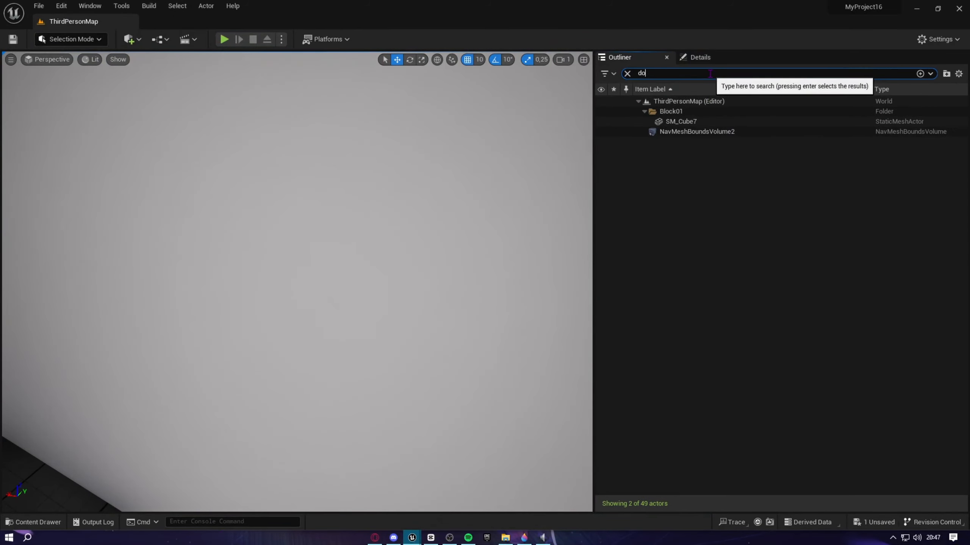
{"action": "type", "text": "ir"}
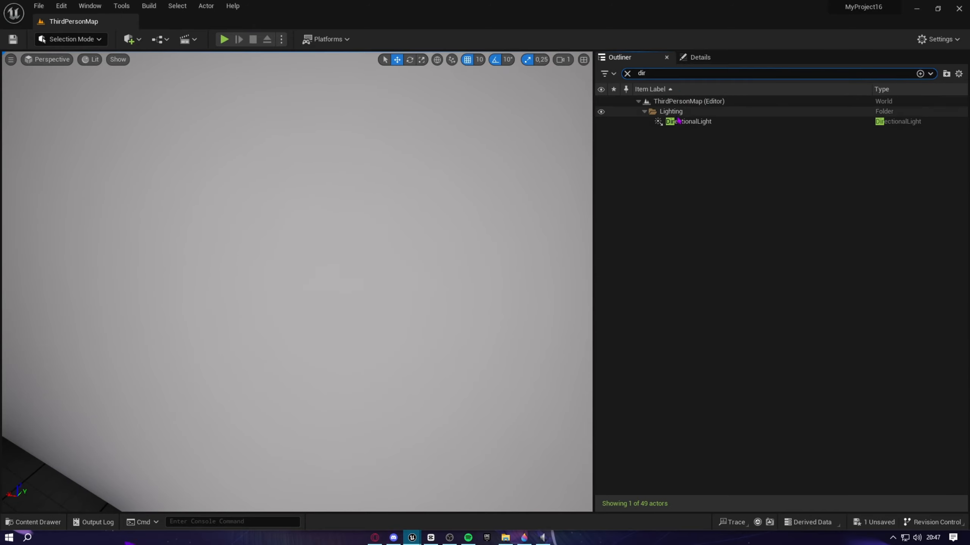
{"action": "key", "text": "Return"}
{"action": "left_click", "coordinate": [700, 58]}
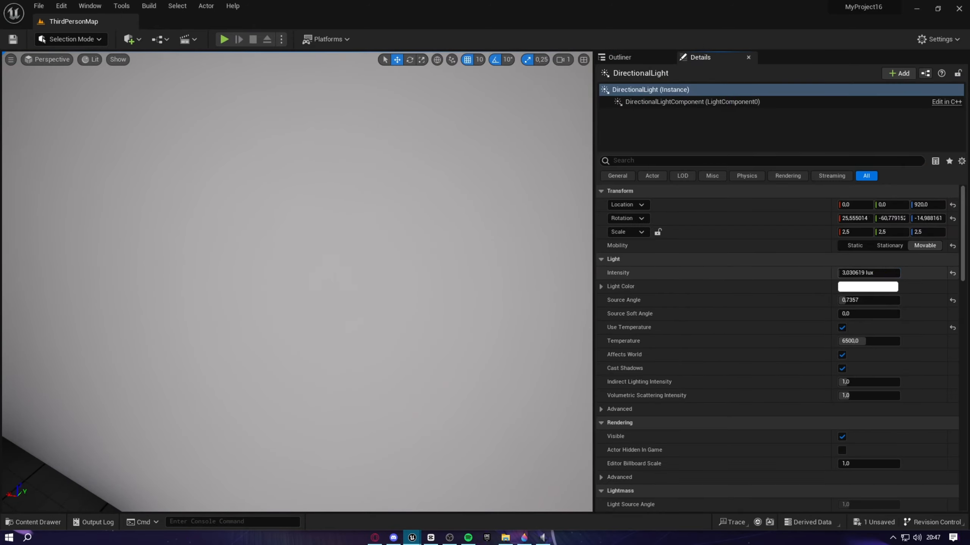
{"action": "left_click_drag", "start_coordinate": [866, 273], "coordinate": [821, 273]}
{"action": "mouse_move", "coordinate": [639, 233]}
{"action": "right_mouse_down"}
{"action": "mouse_move", "coordinate": [639, 247]}
{"action": "mouse_move", "coordinate": [639, 237]}
{"action": "right_mouse_up"}
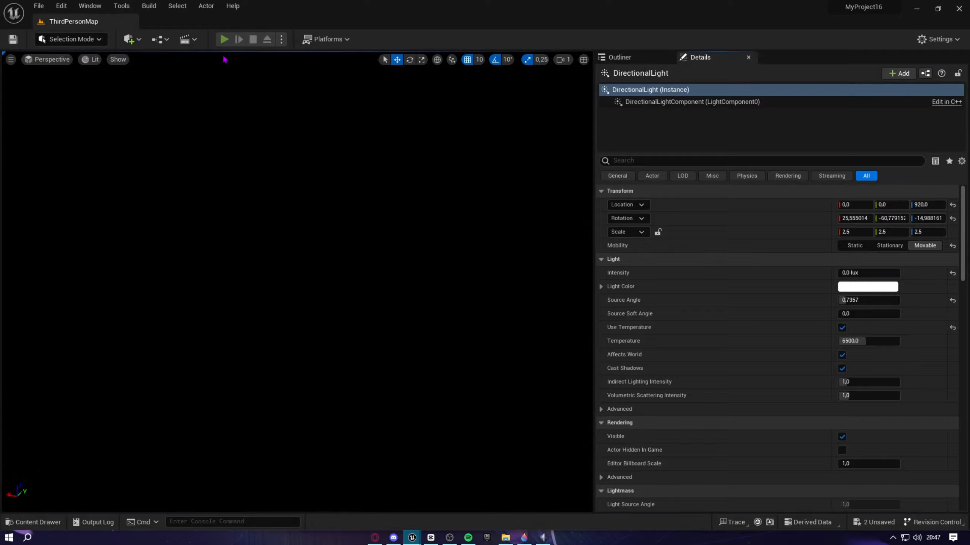
- Play the level in the editor, walk down the dark corridor through the trigger to test the jumpscare, and stop playing
{"action": "left_click", "coordinate": [224, 39]}
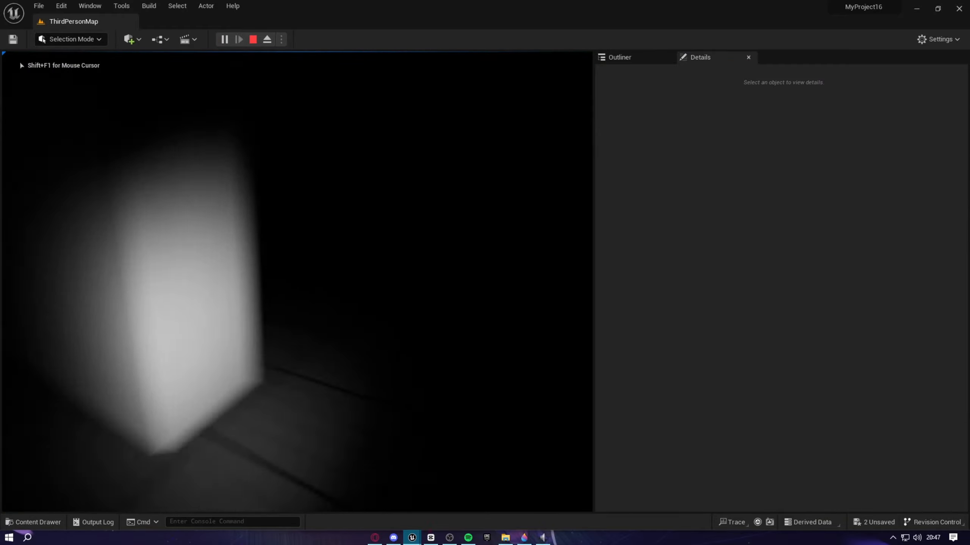
{"action": "key", "text": "w"}
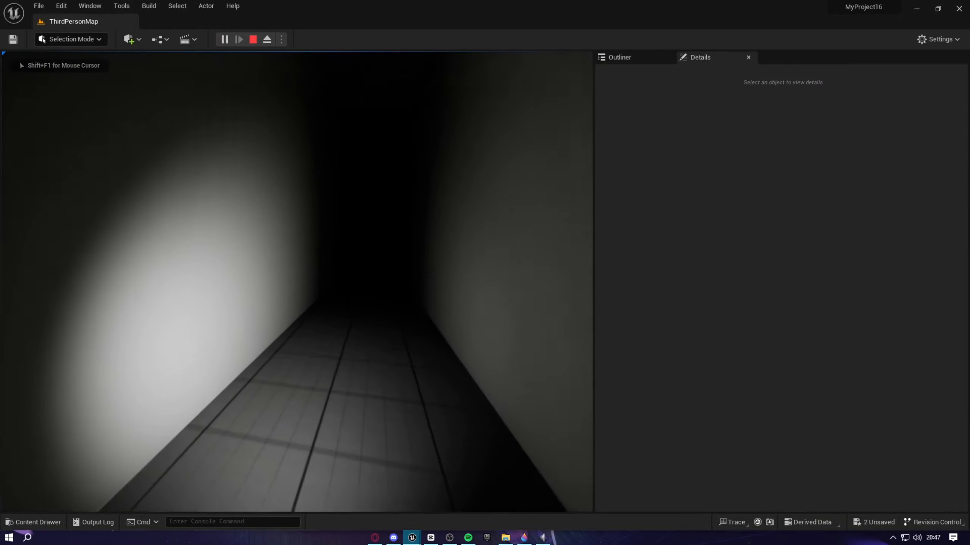
{"action": "key", "text": "w"}
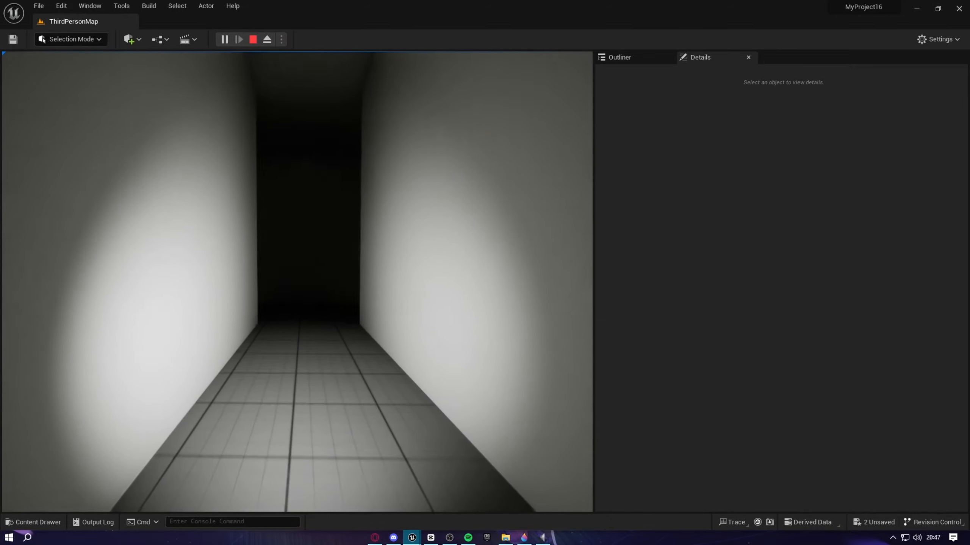
{"action": "key", "text": "w"}
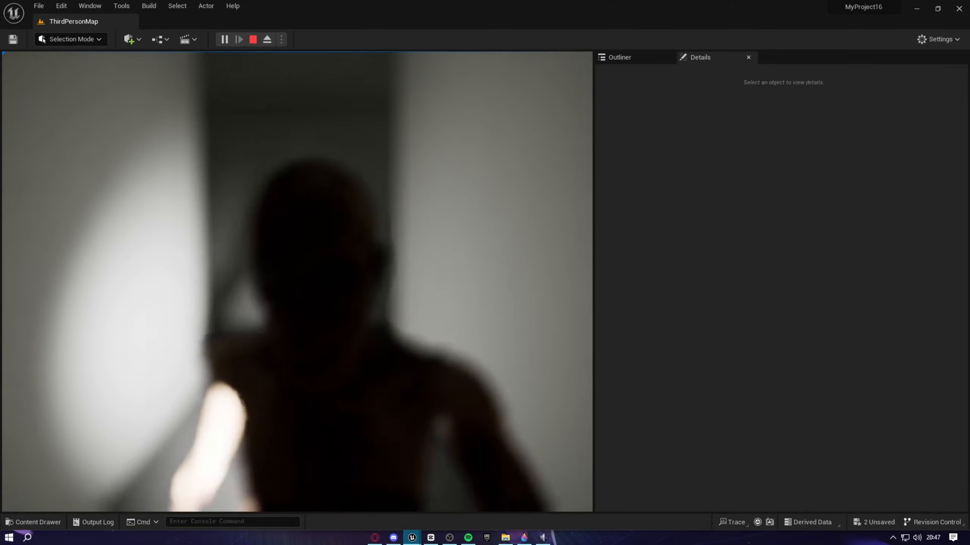
{"action": "key", "text": "w"}
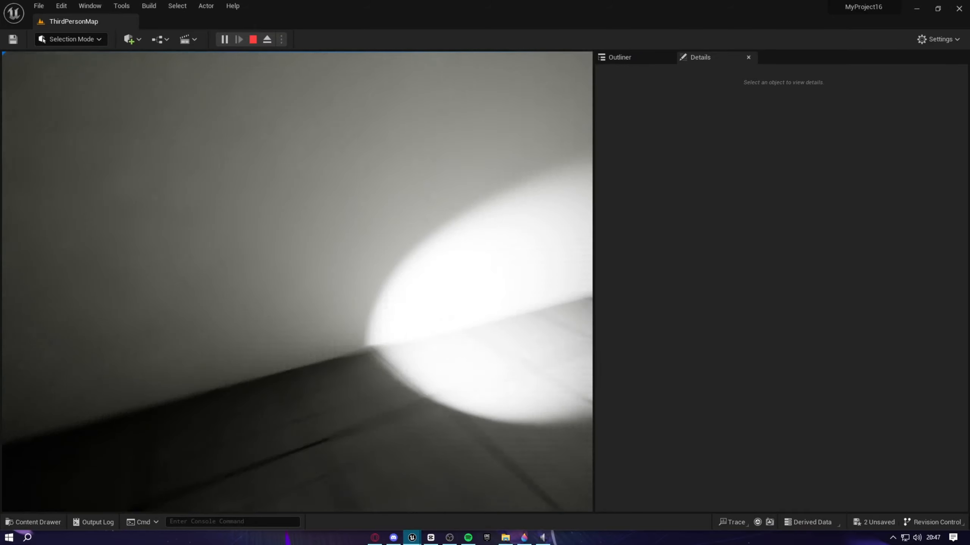
{"action": "key", "text": "w"}
{"action": "key", "text": "Escape"}
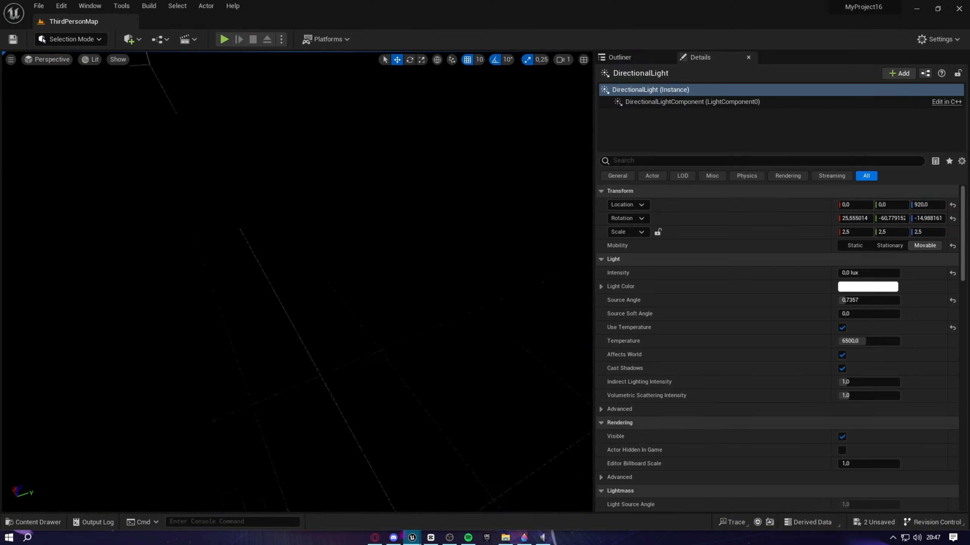
- Play the level again and keep walking through the flashlight-lit corridor to recheck the Monster jumpscare and its one-time trigger
{"action": "left_click", "coordinate": [224, 39]}
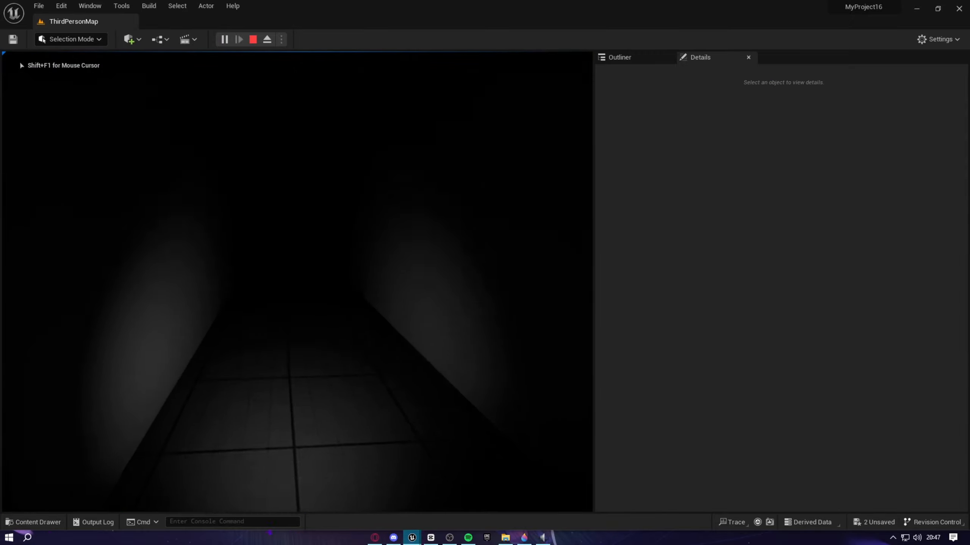
{"action": "key", "text": "w"}
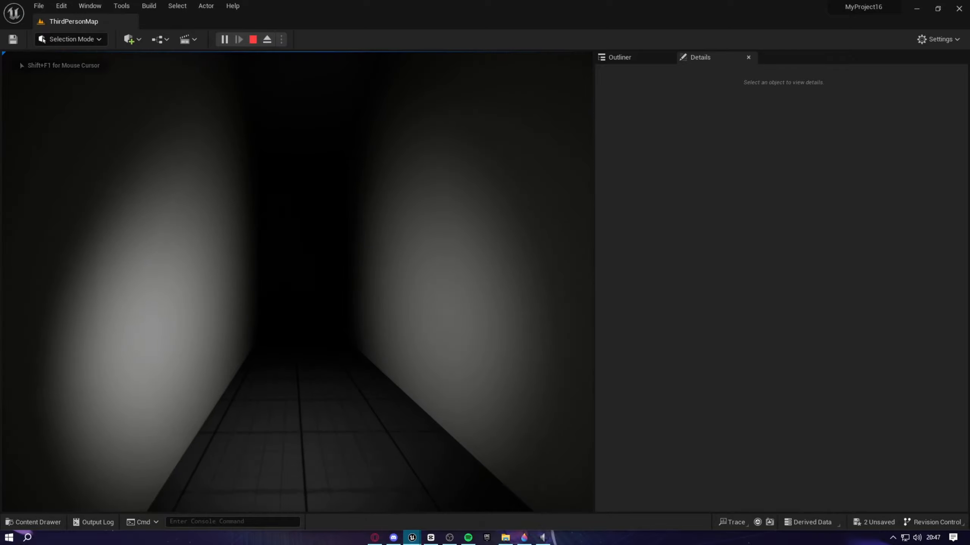
{"action": "key", "text": "w"}
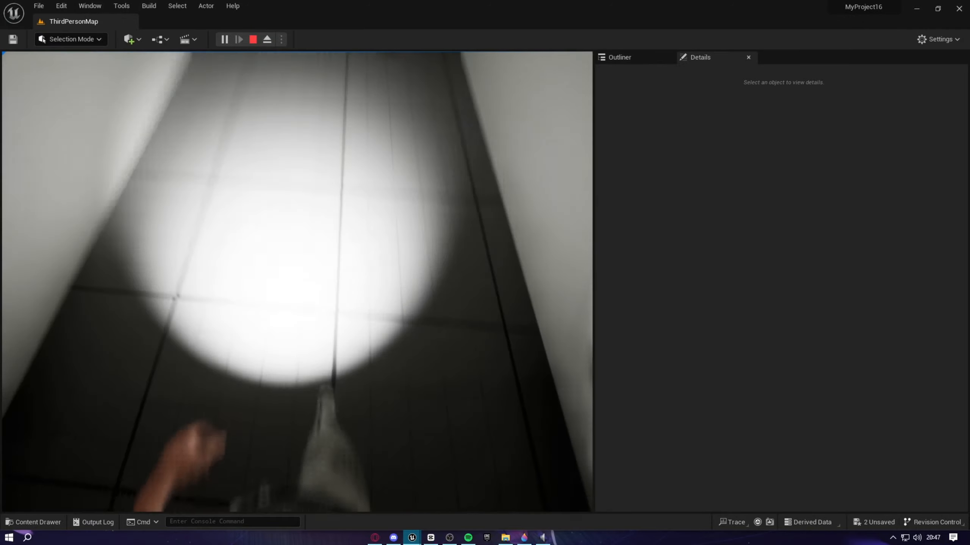
{"action": "key", "text": "w"}
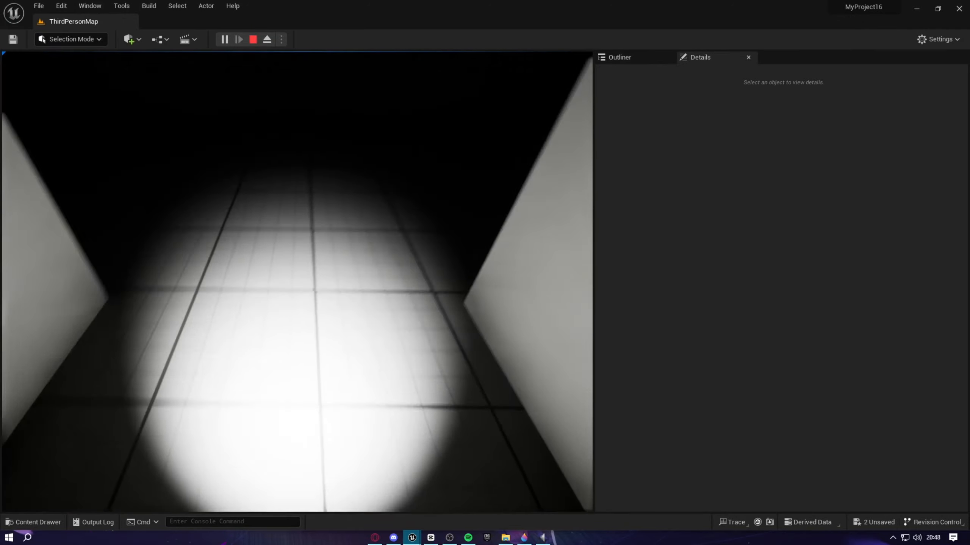
{"action": "key", "text": "w"}
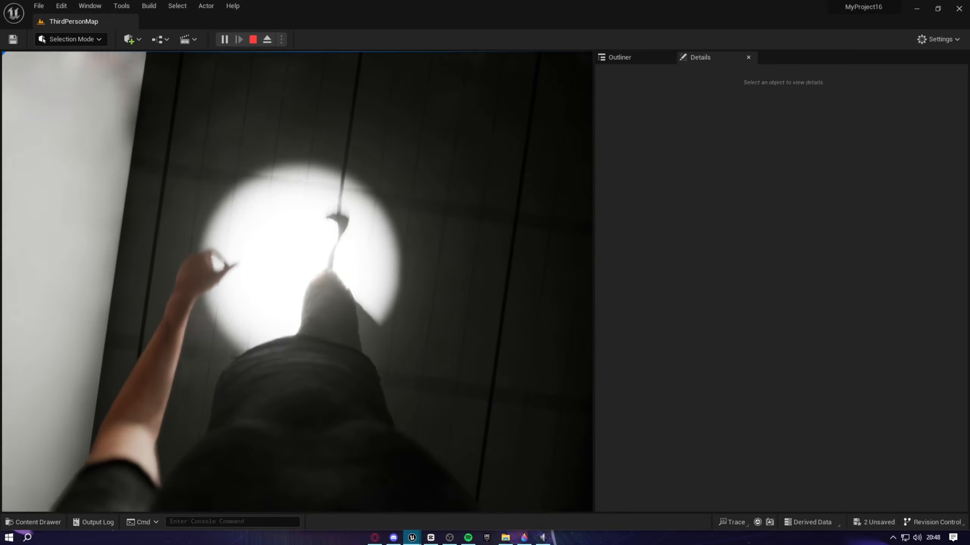
{"action": "key", "text": "w"}
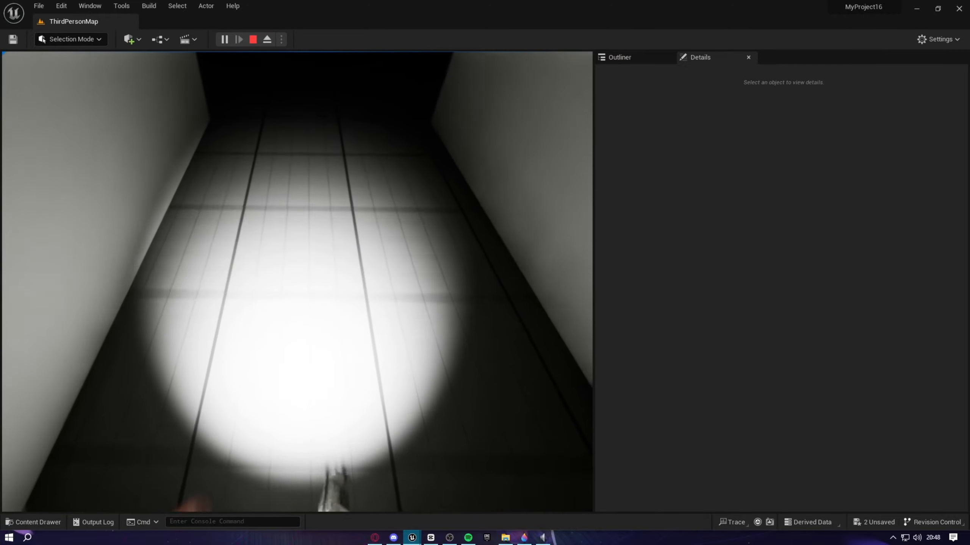
{"action": "key", "text": "w"}
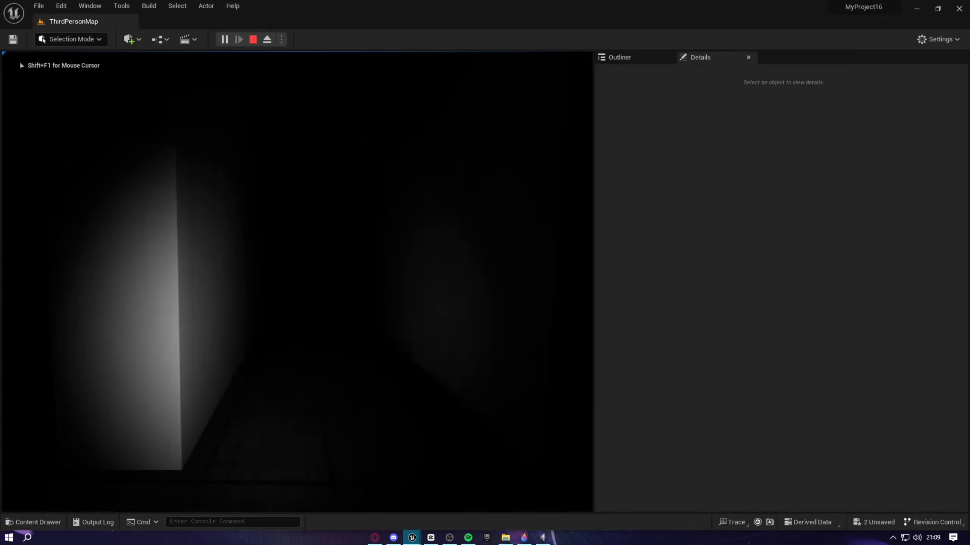
- Walk forward from the corridor entrance in a fresh playtest to try the finished jumpscare once more
{"action": "key", "text": "w"}
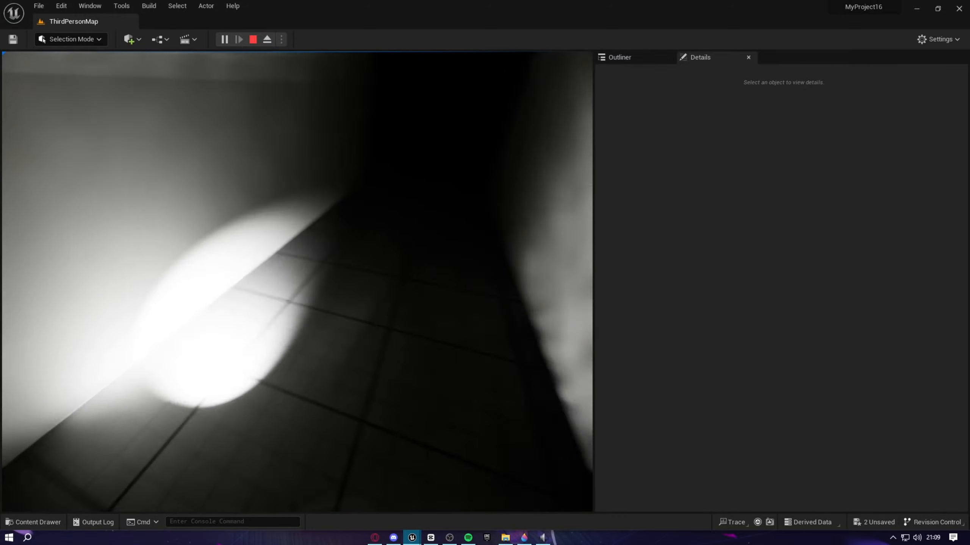
{"action": "key", "text": "w"}
{"action": "key", "text": "w"}
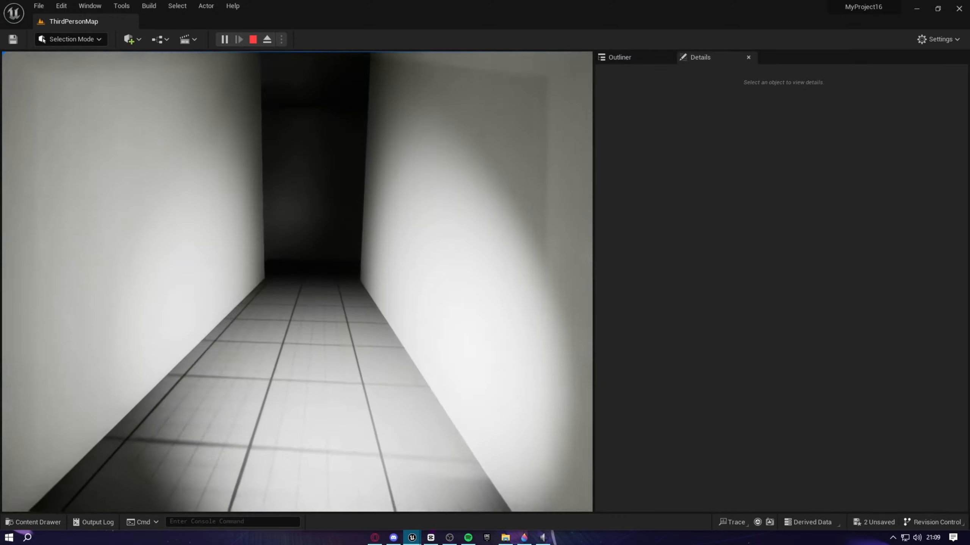